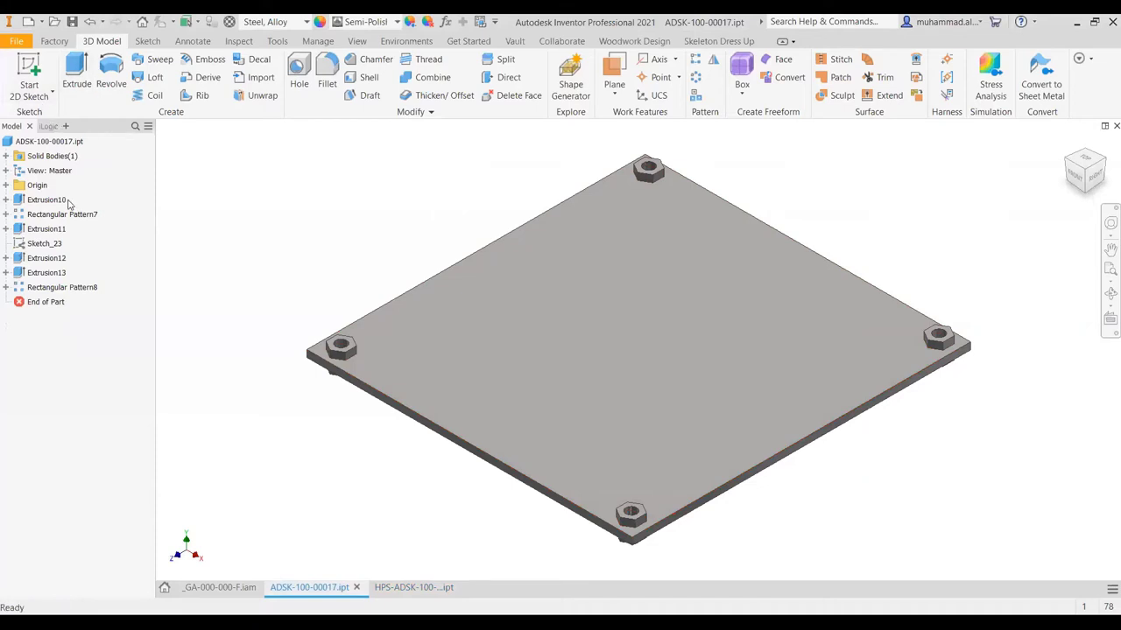
# Step: Open Sketch_20 of Extrusion10 to examine its geometry, and exit the sketch
pyautogui.click(6, 199)
pyautogui.doubleClick(52, 215)
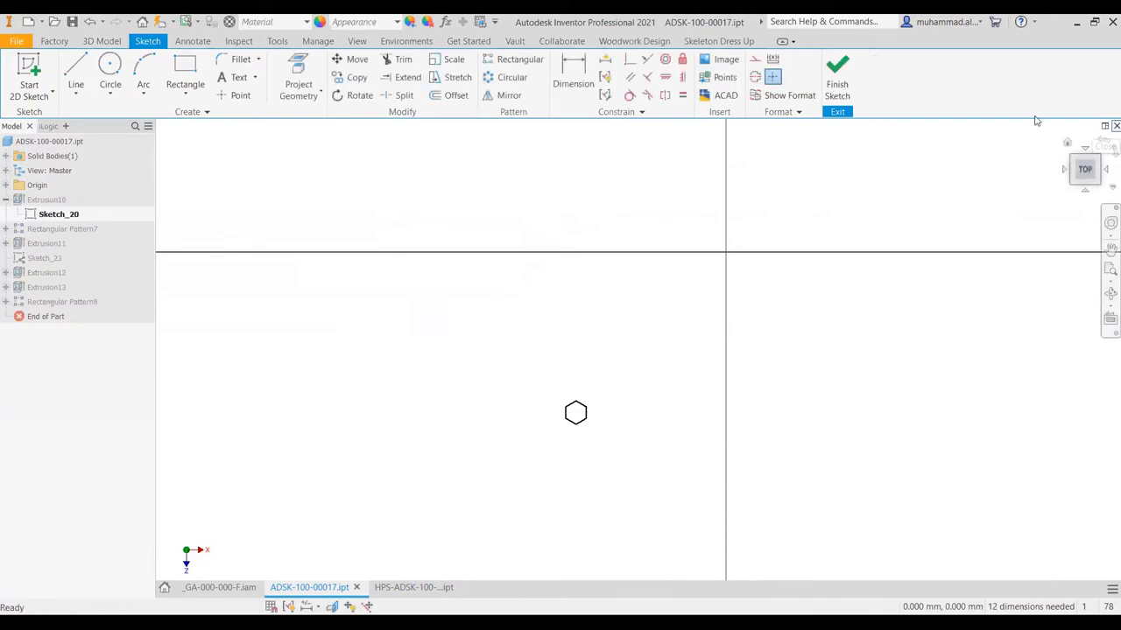
pyautogui.click(837, 87)
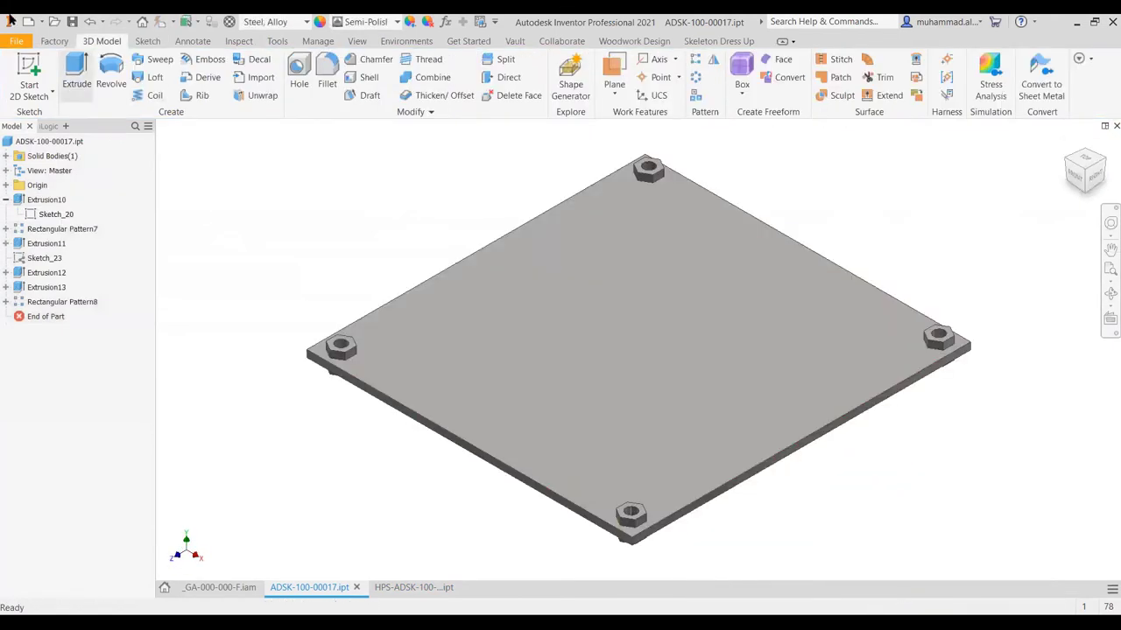
# Step: Create a new part from the en-US Metric template My Standard (mm).ipt
pyautogui.hotkey('ctrl', 'n')
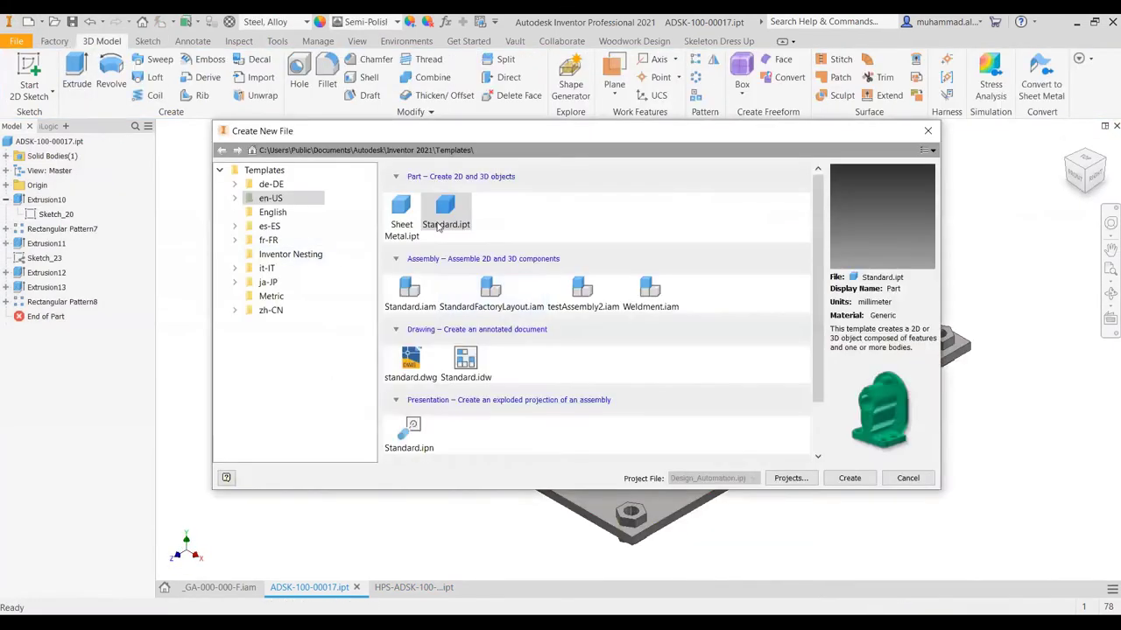
pyautogui.click(236, 198)
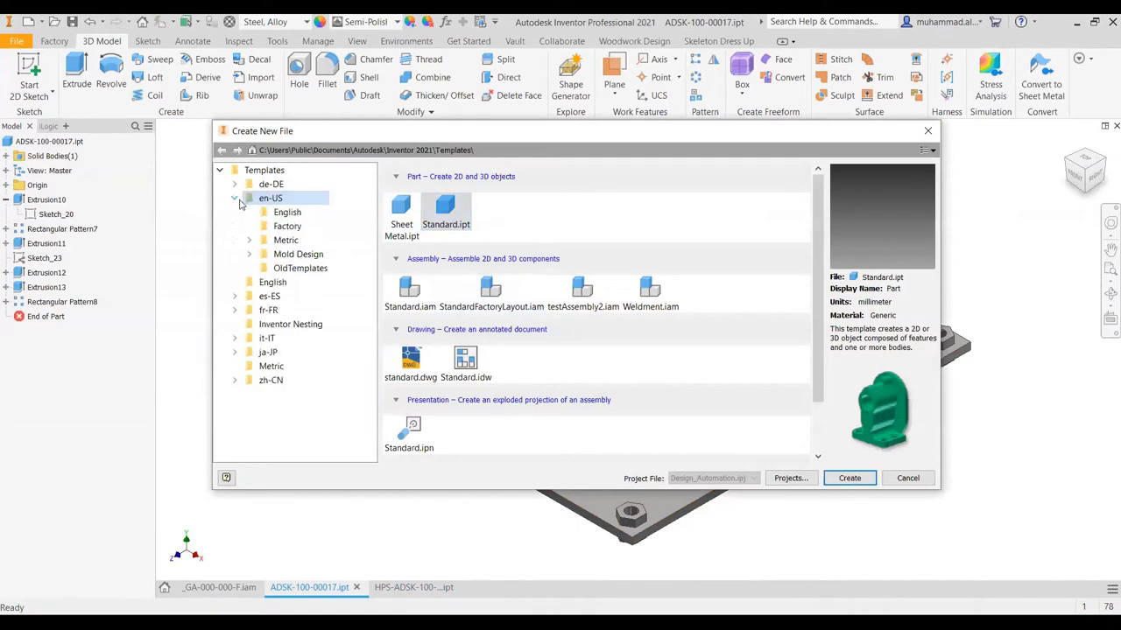
pyautogui.click(250, 241)
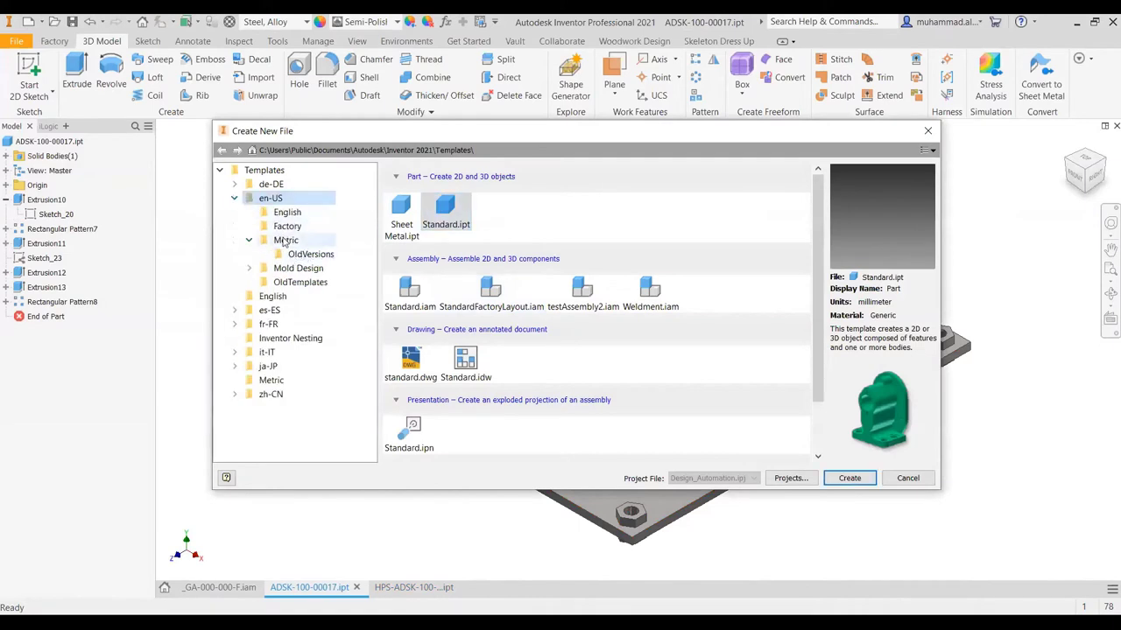
pyautogui.click(286, 240)
pyautogui.click(430, 224)
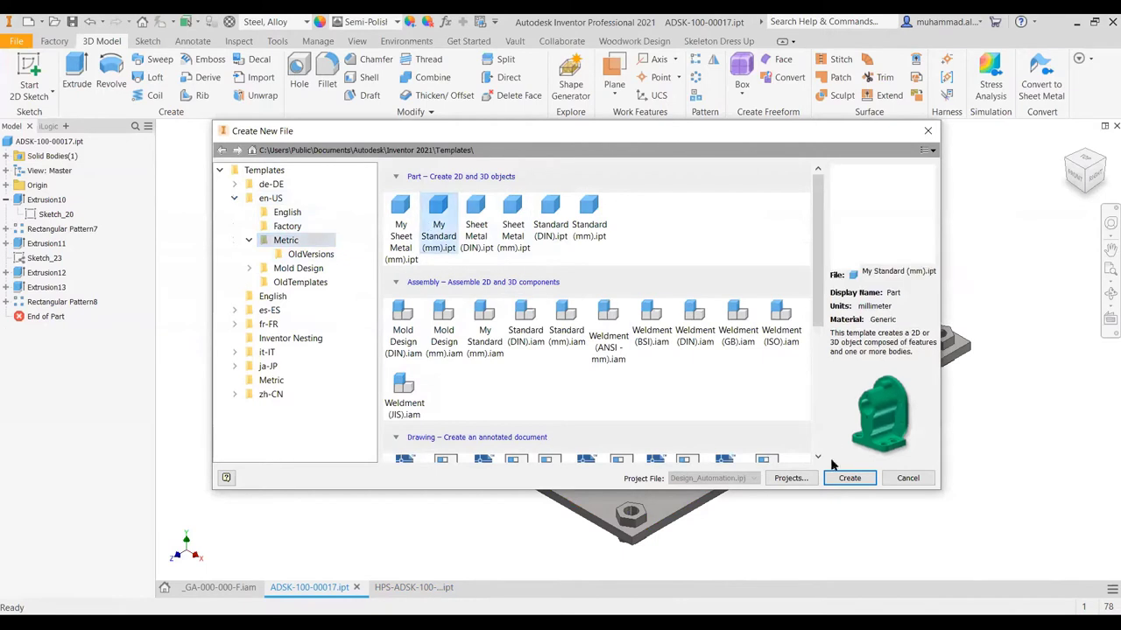
pyautogui.click(847, 478)
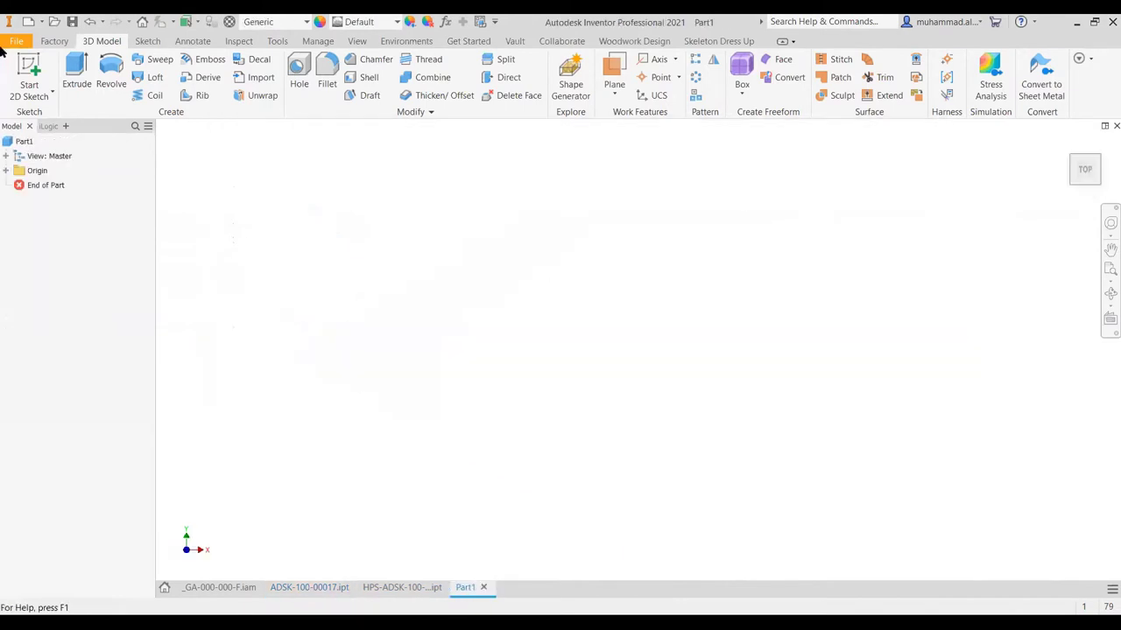
# Step: Start a sketch on the XY plane and draw a rectangle about 324.5 by 204 mm with its lower-left corner at the origin
pyautogui.click(27, 70)
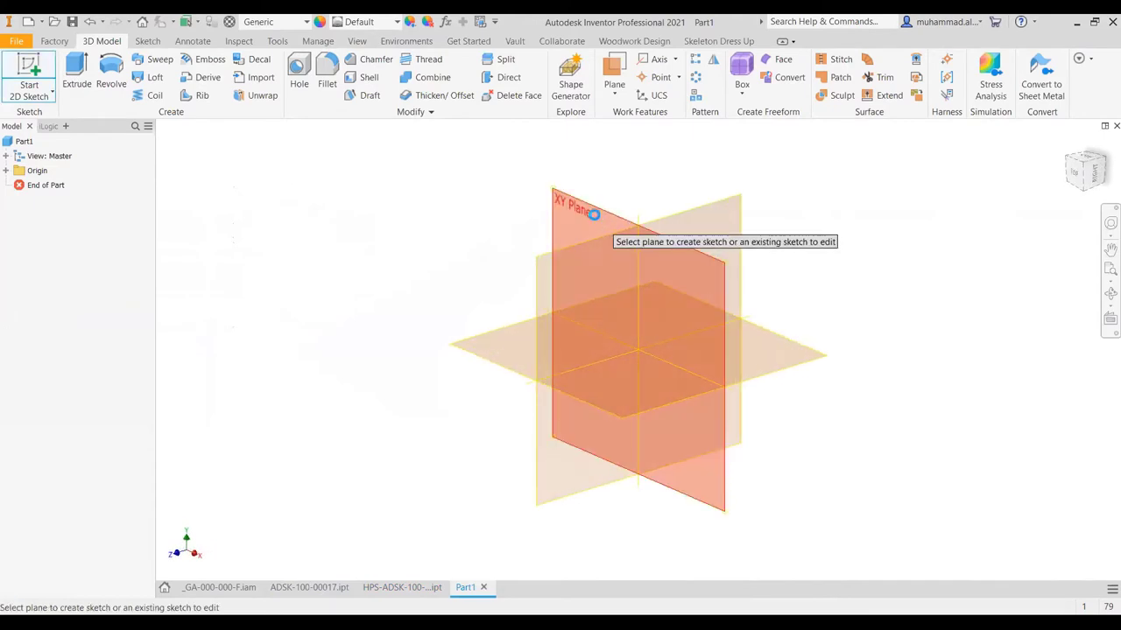
pyautogui.click(594, 215)
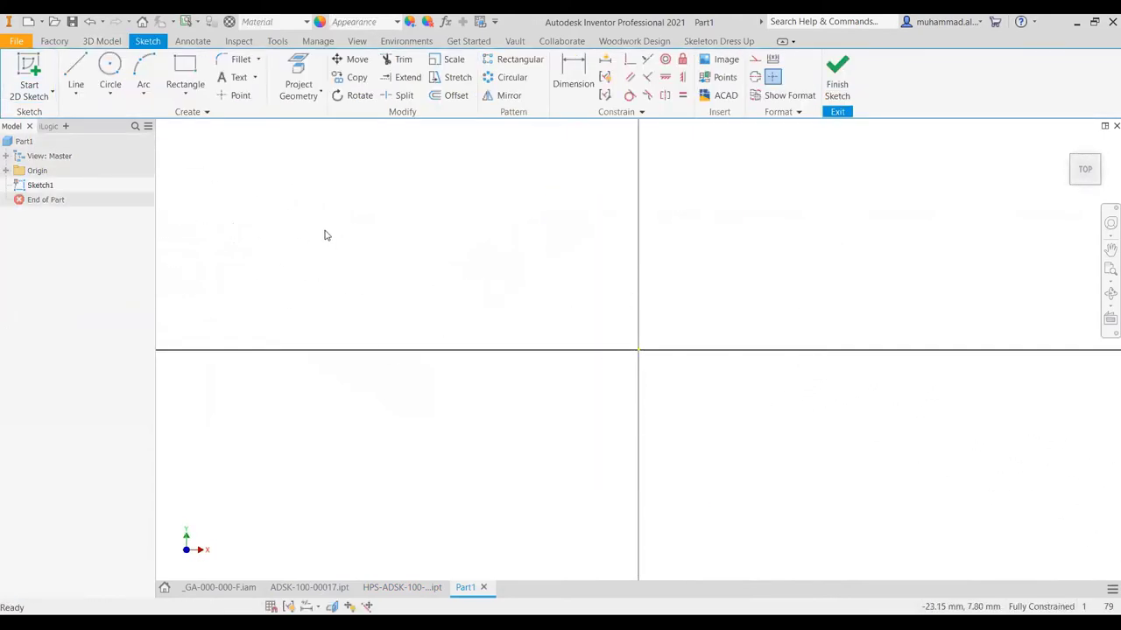
pyautogui.click(186, 68)
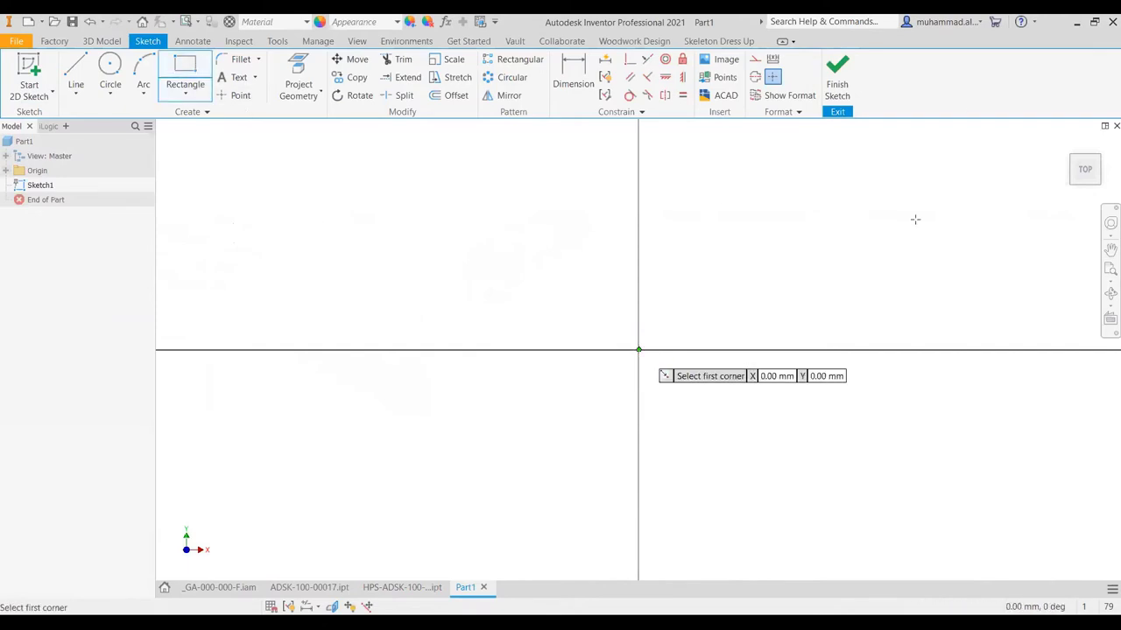
pyautogui.click(638, 349)
pyautogui.moveTo(638, 349); pyautogui.dragTo(895, 227, button='middle')
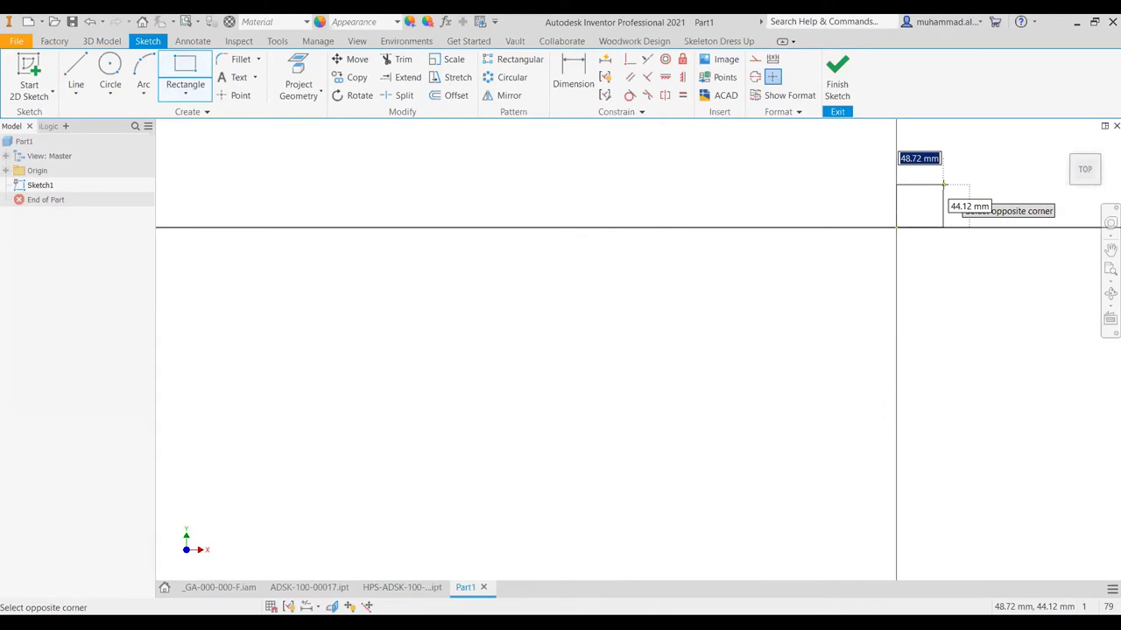
pyautogui.moveTo(944, 185); pyautogui.dragTo(556, 330, button='middle')
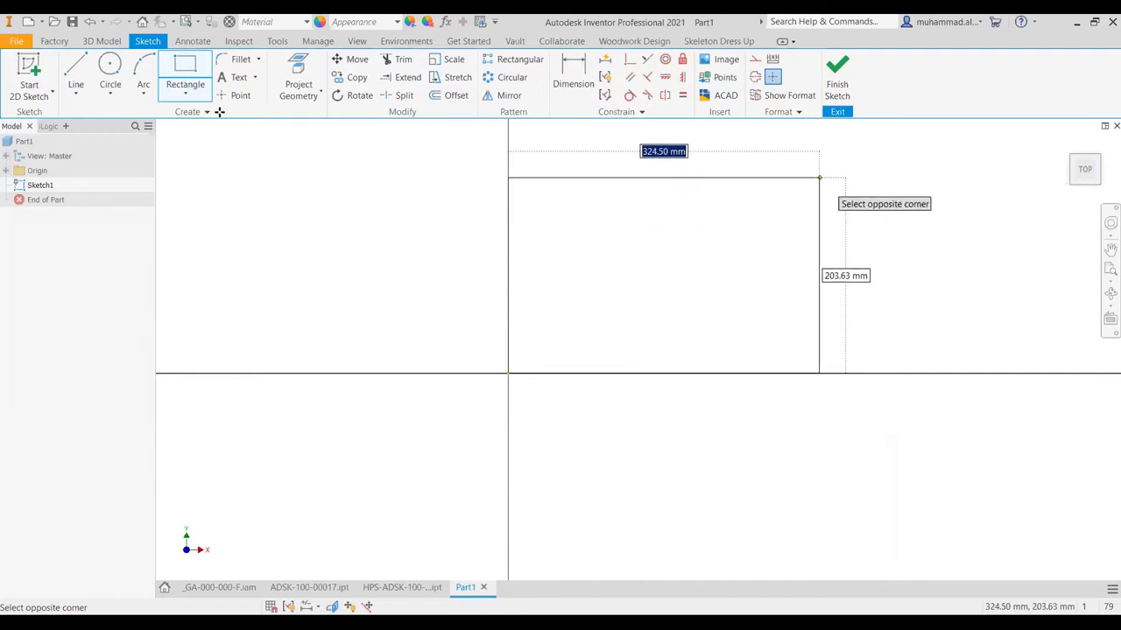
pyautogui.press('Return')
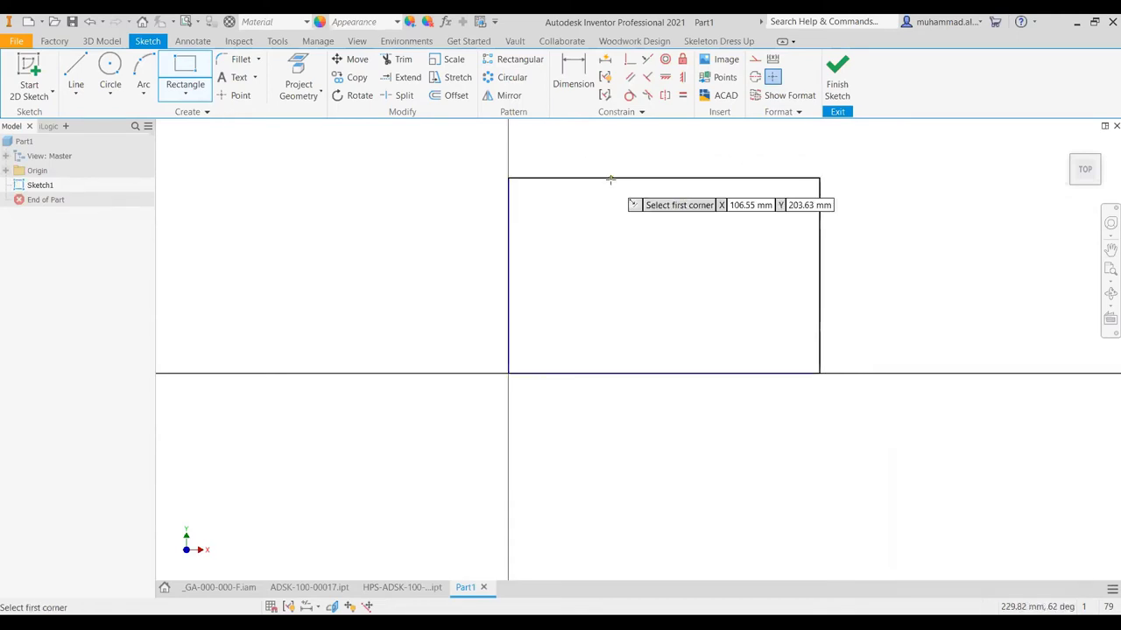
# Step: Draw a second rectangle about 218 by 132 mm inside the first, from its upper edge to its right edge
pyautogui.click(610, 179)
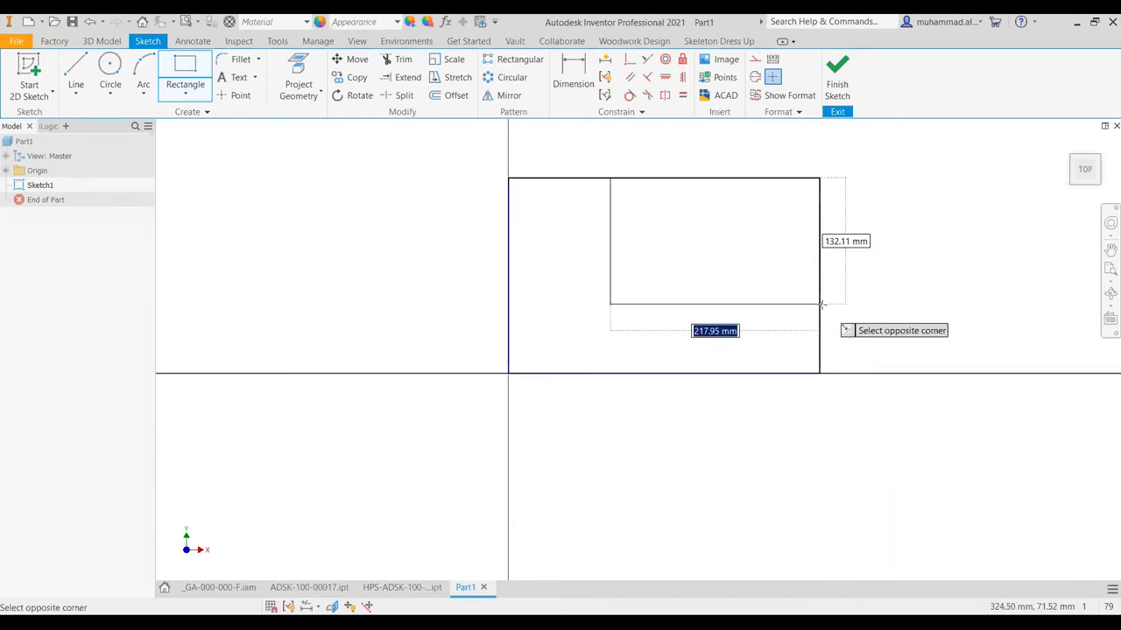
pyautogui.click(821, 304)
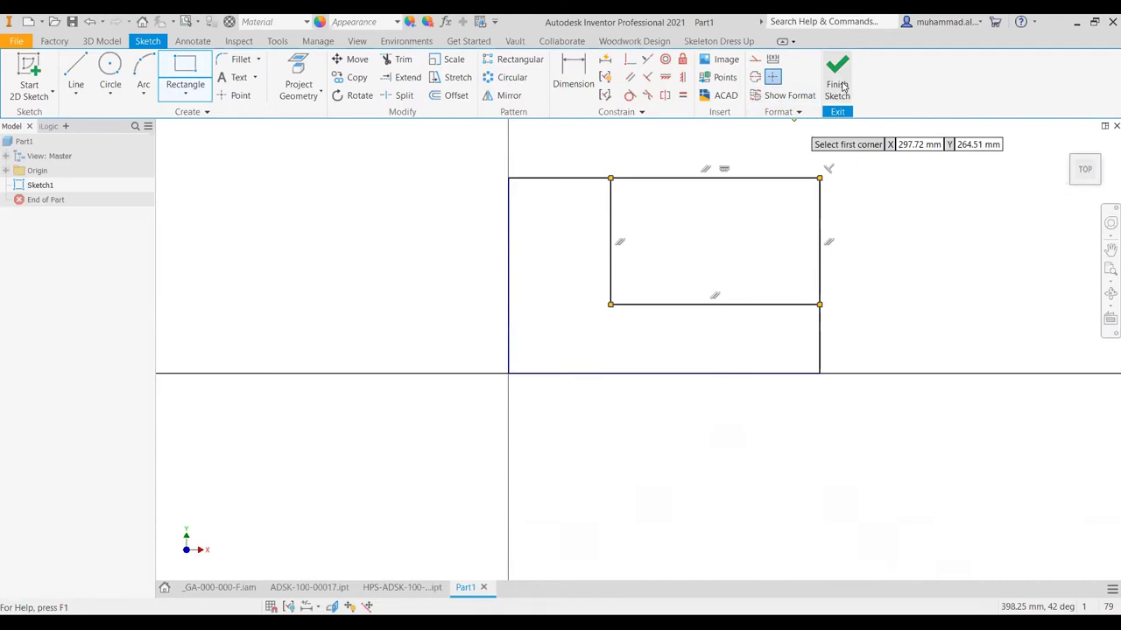
pyautogui.press('Escape')
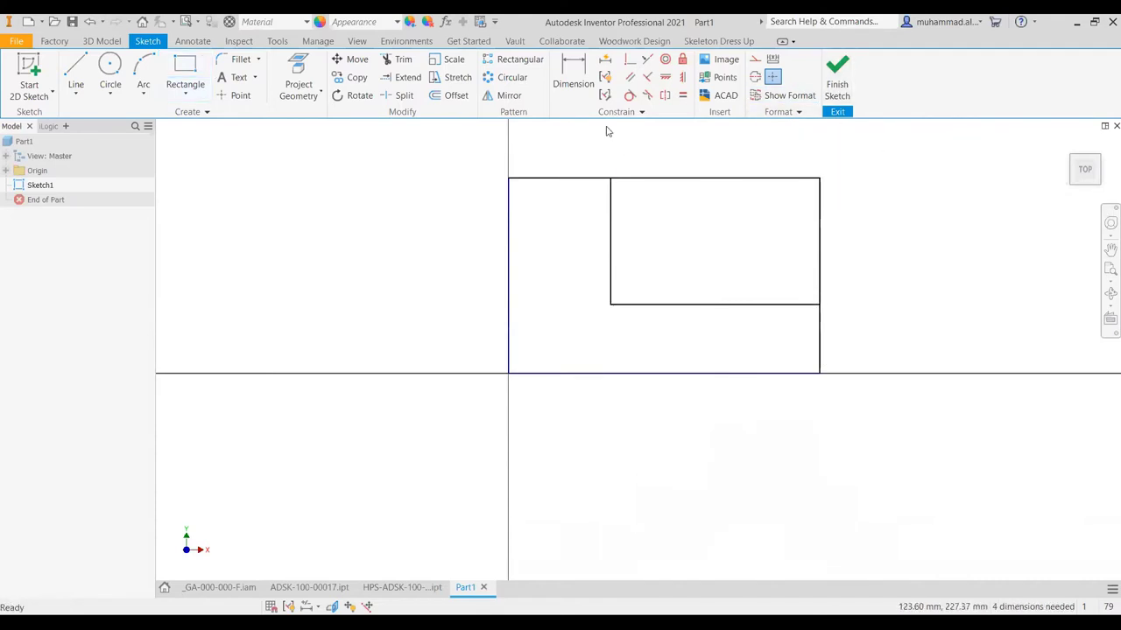
# Step: Dimension the outer rectangle's horizontal length with the named parameter panjang=360
pyautogui.click(574, 72)
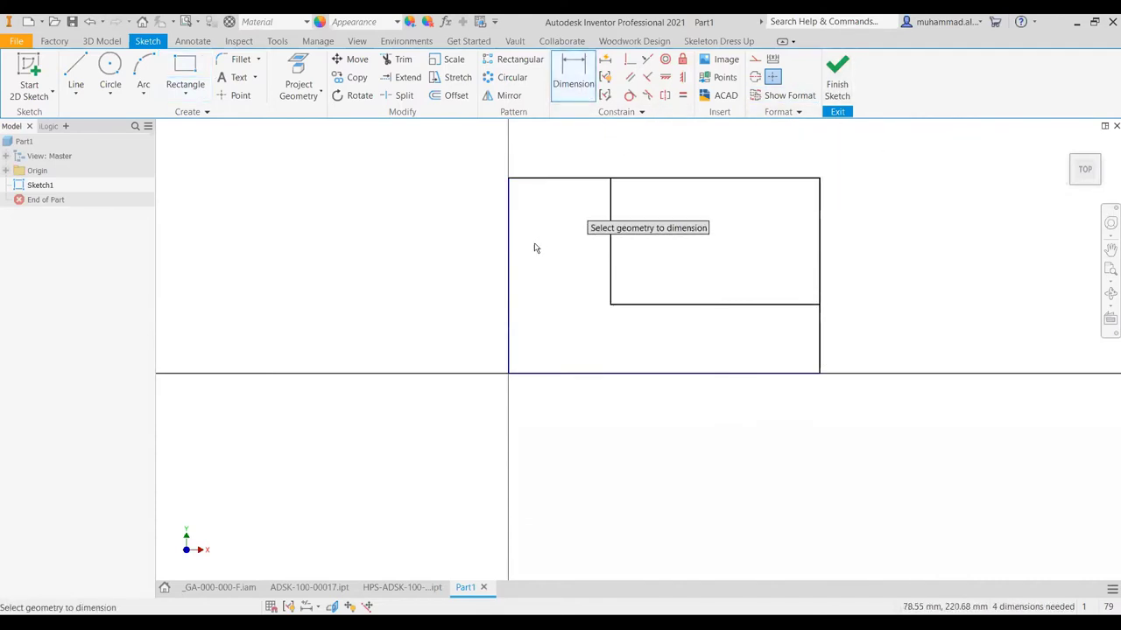
pyautogui.click(509, 270)
pyautogui.click(818, 336)
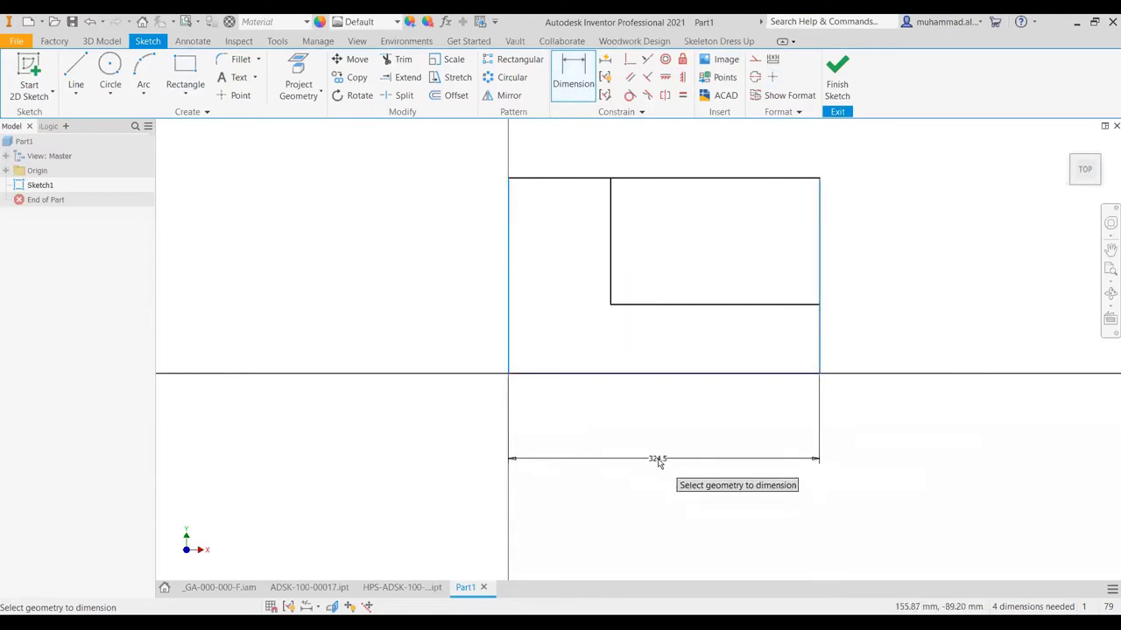
pyautogui.click(658, 452)
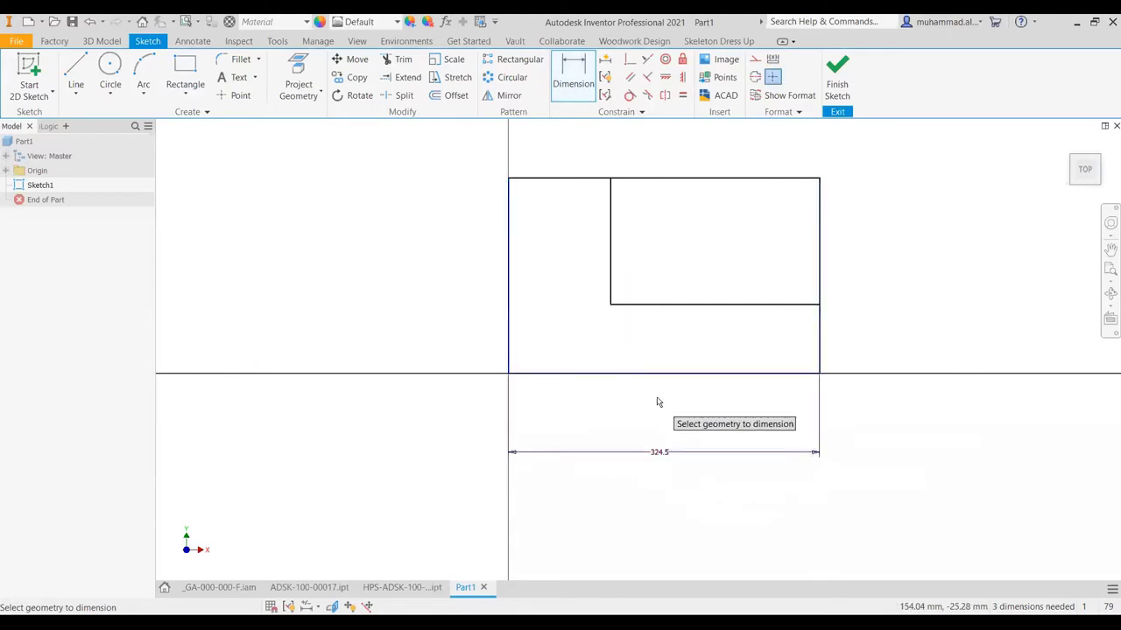
pyautogui.doubleClick(661, 454)
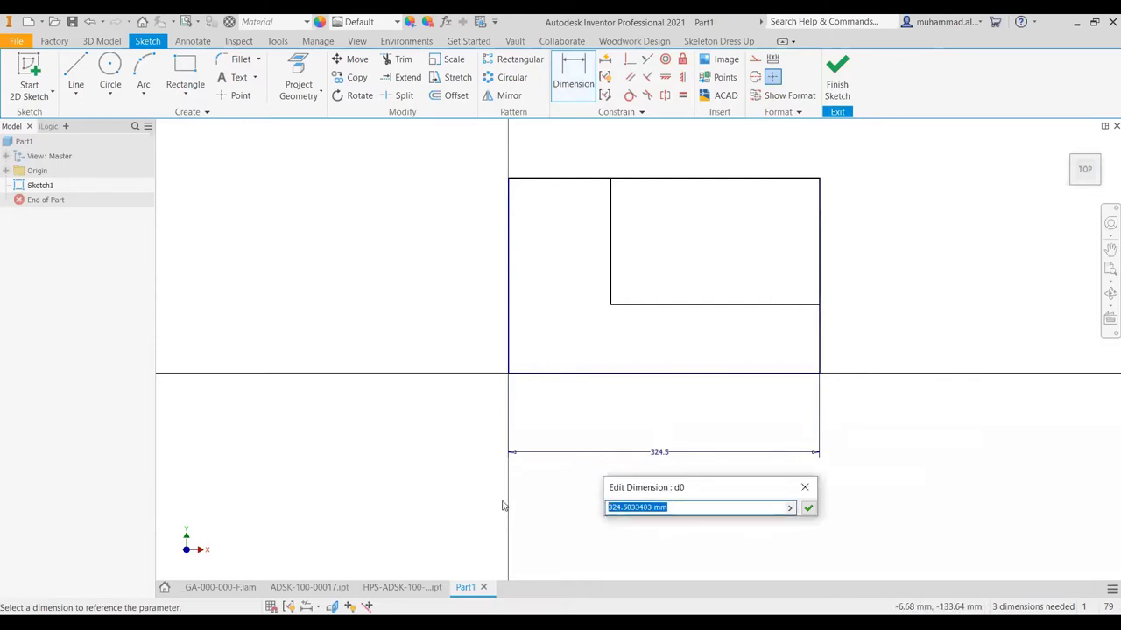
pyautogui.write('p')
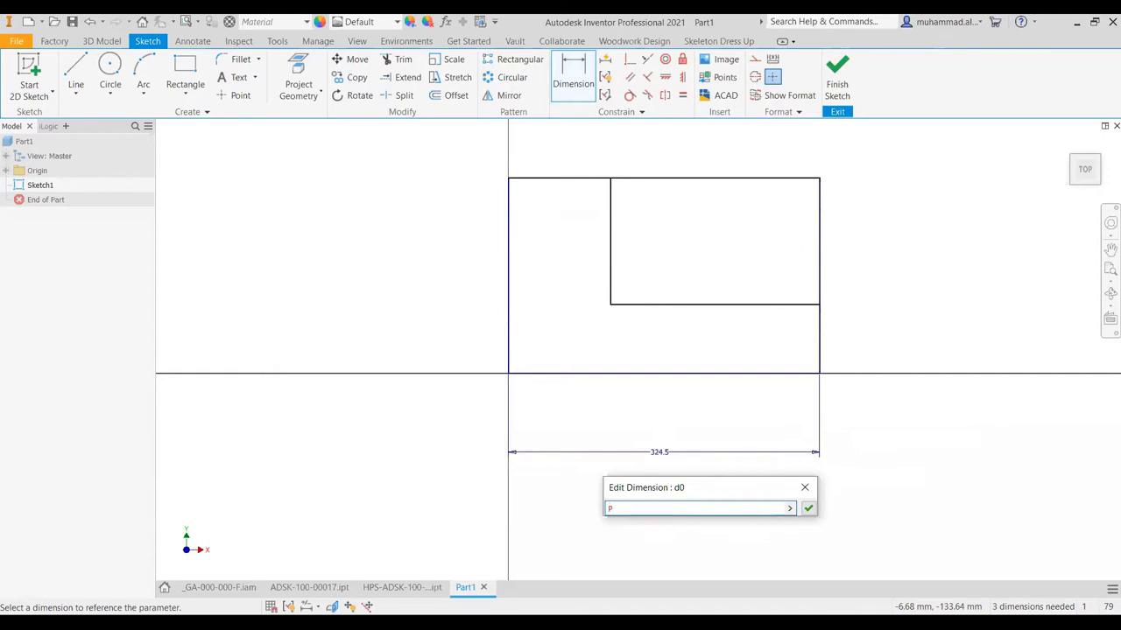
pyautogui.write('anjang')
pyautogui.write('=360')
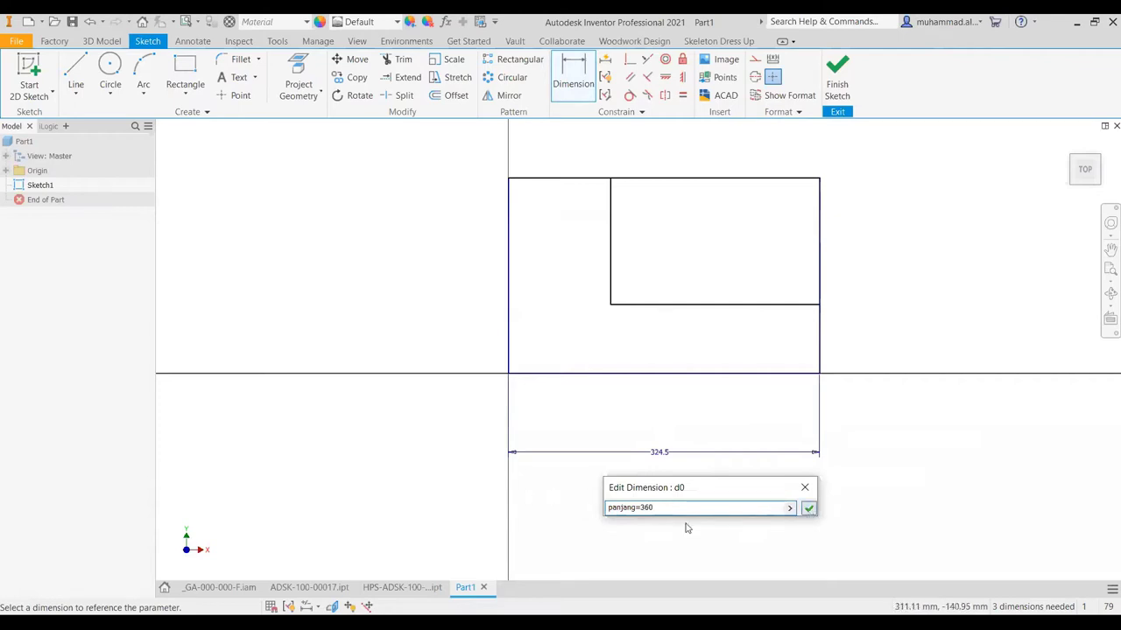
pyautogui.click(807, 508)
# Step: Dimension the outer rectangle's height with the named formula lebar=panjang/3
pyautogui.click(855, 232)
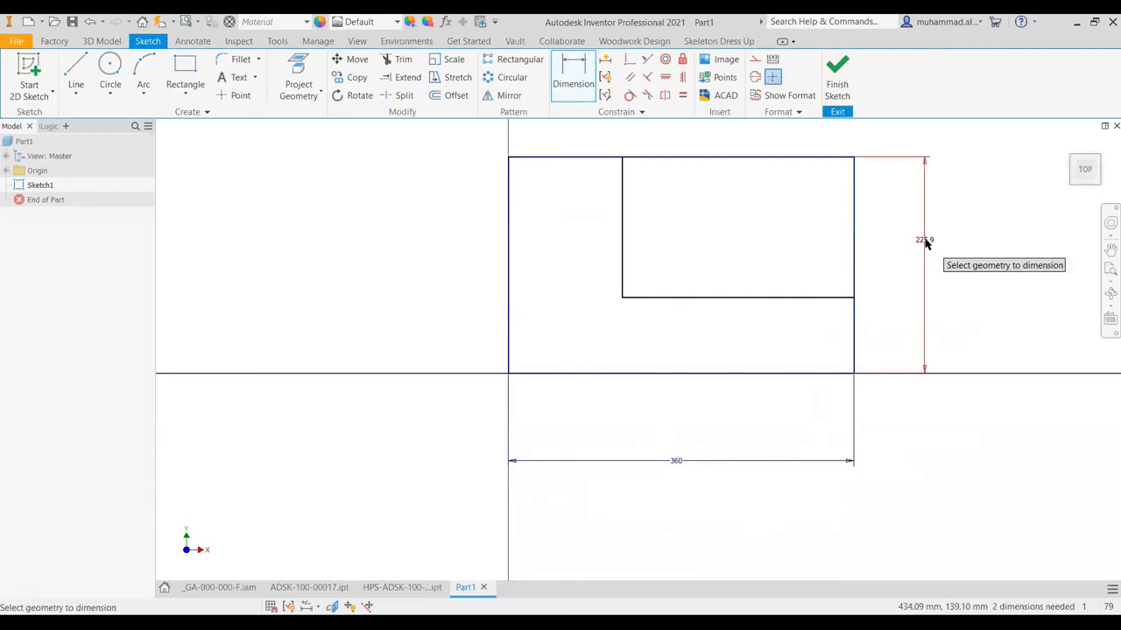
pyautogui.click(926, 244)
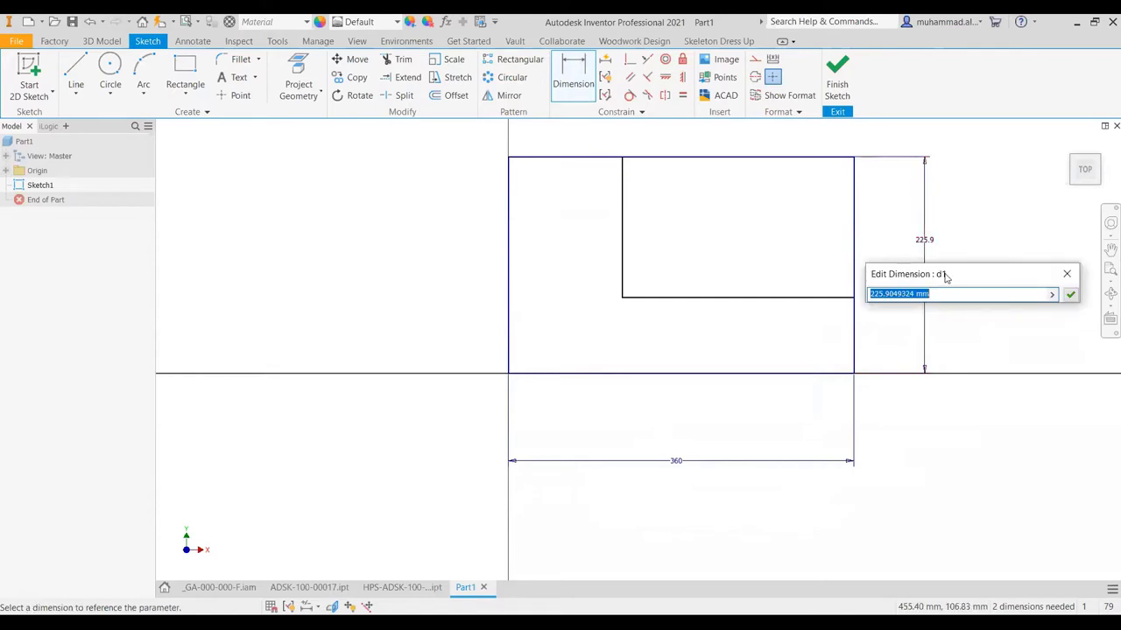
pyautogui.moveTo(945, 276); pyautogui.dragTo(271, 436)
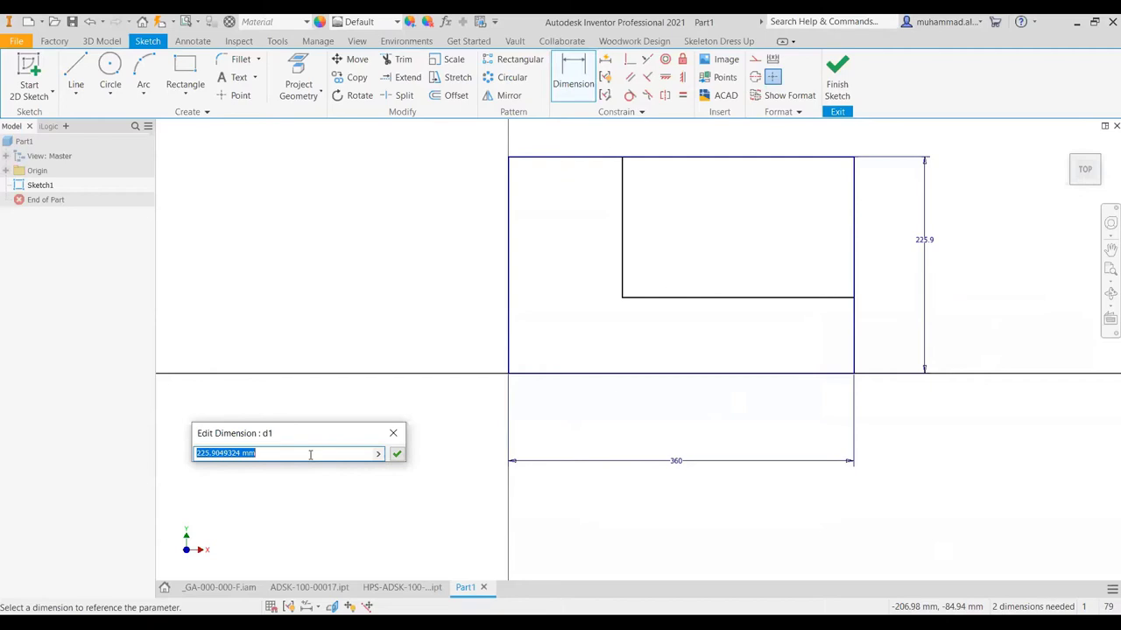
pyautogui.press('BackSpace')
pyautogui.write('lebar=')
pyautogui.click(676, 462)
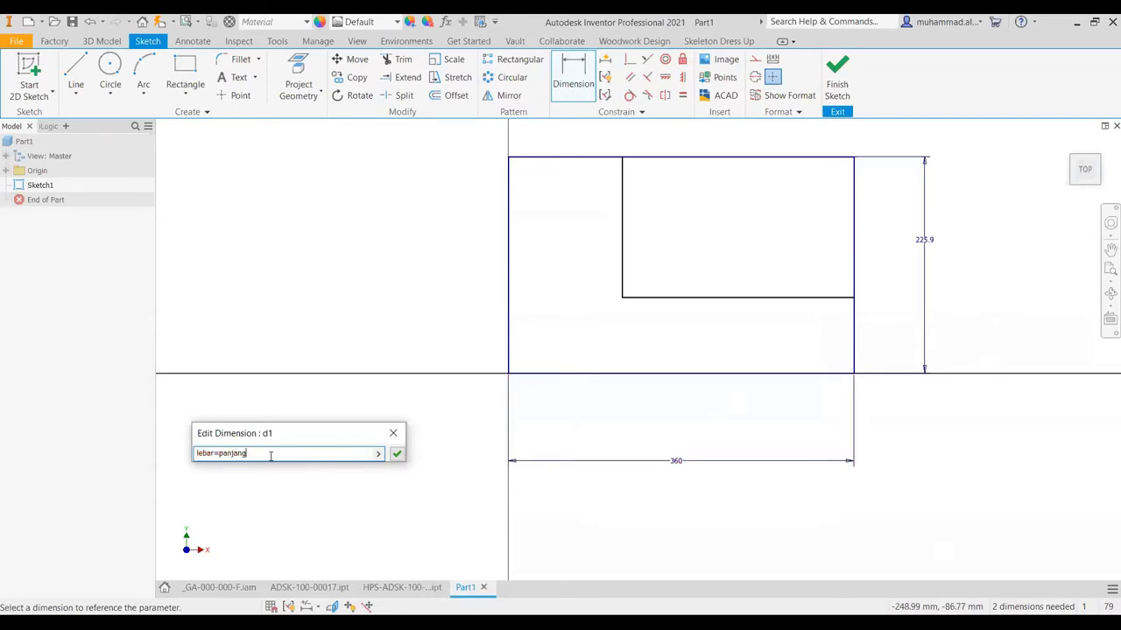
pyautogui.write('/3')
pyautogui.press('Return')
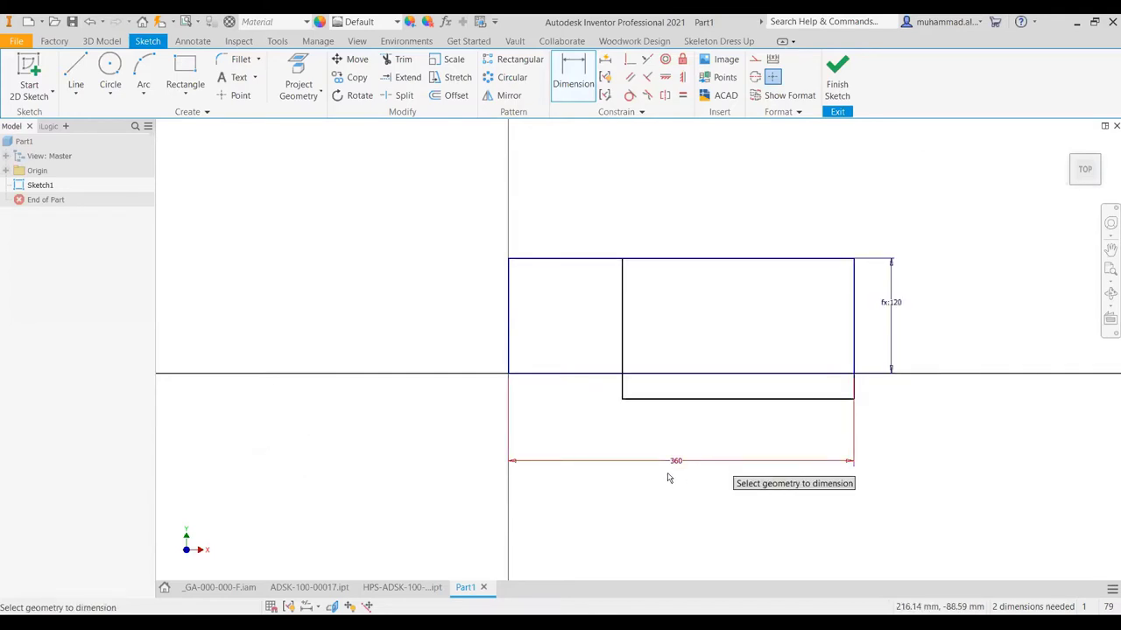
# Step: Set the panjang dimension to 420 mm and finish dimensioning
pyautogui.click(679, 462)
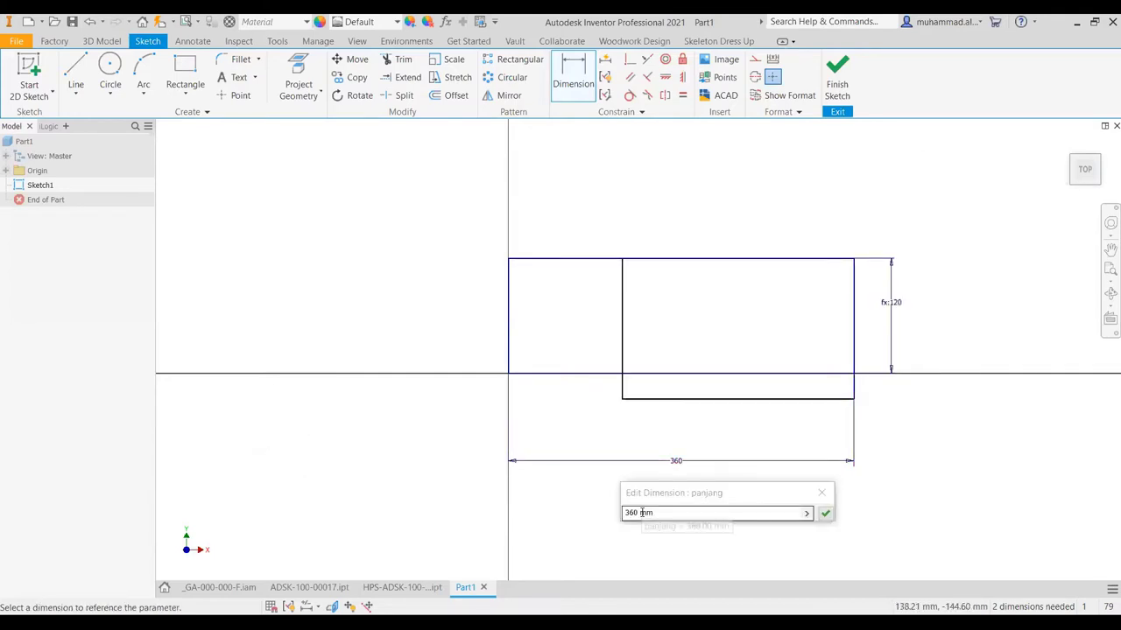
pyautogui.write('420')
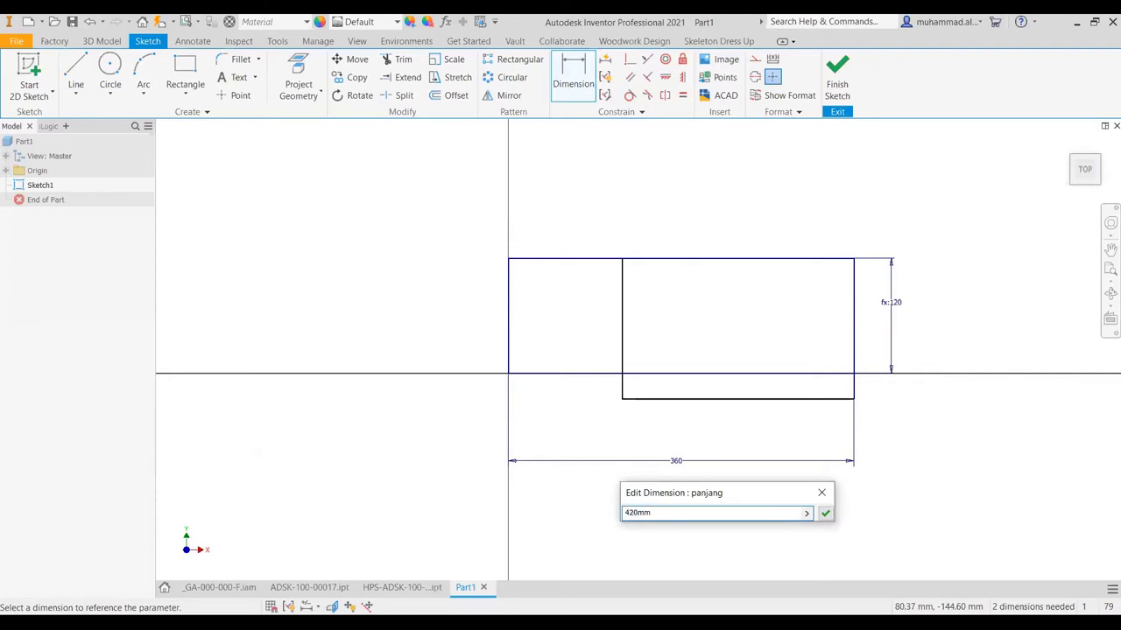
pyautogui.press('Return')
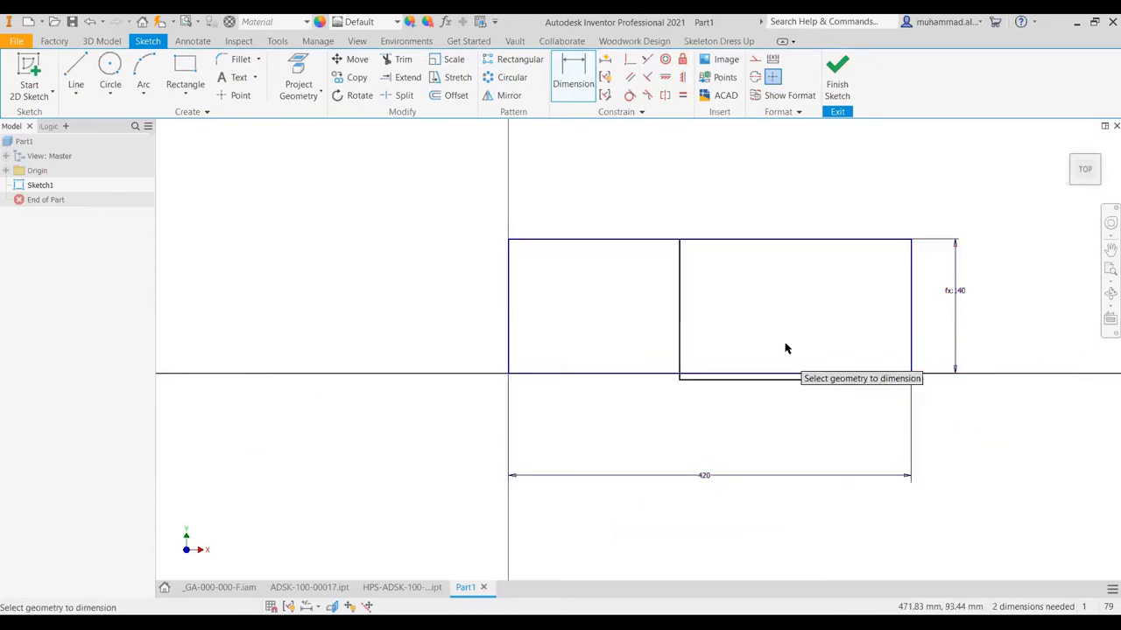
pyautogui.rightClick(808, 292)
pyautogui.click(808, 243)
# Step: Raise the inner rectangle's lower edge into the outer rectangle and shift its left edge to about 111 mm from the outer left edge
pyautogui.moveTo(757, 383); pyautogui.dragTo(756, 310)
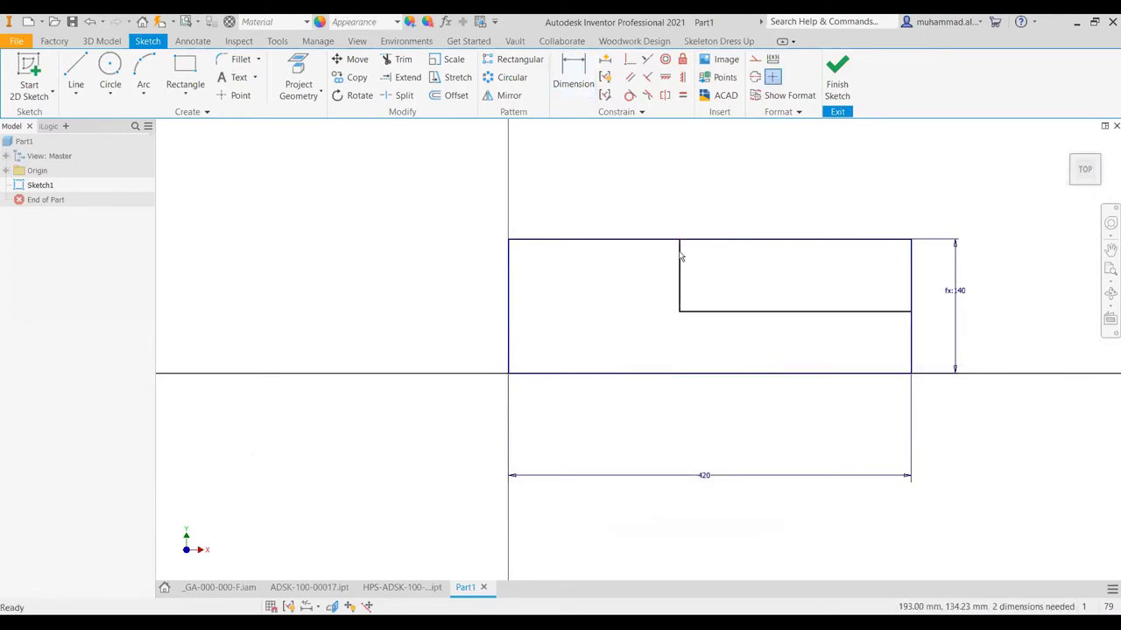
pyautogui.moveTo(679, 254); pyautogui.dragTo(615, 278)
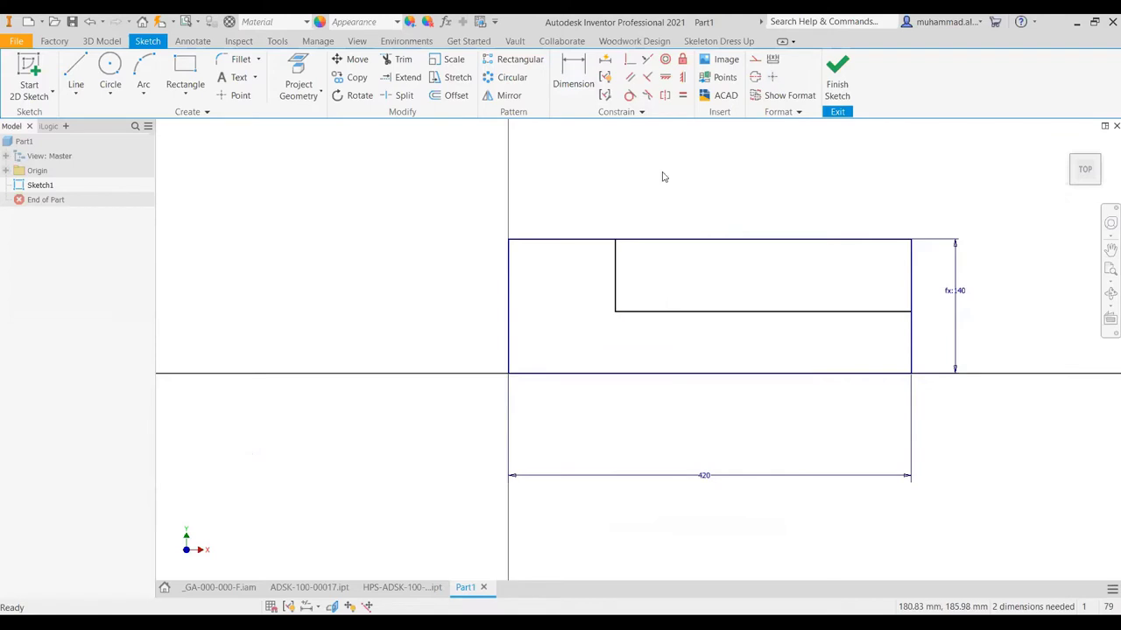
# Step: Dimension the distance between the inner and outer rectangles' left edges with the formula lebar-50
pyautogui.click(574, 77)
pyautogui.click(616, 264)
pyautogui.click(510, 273)
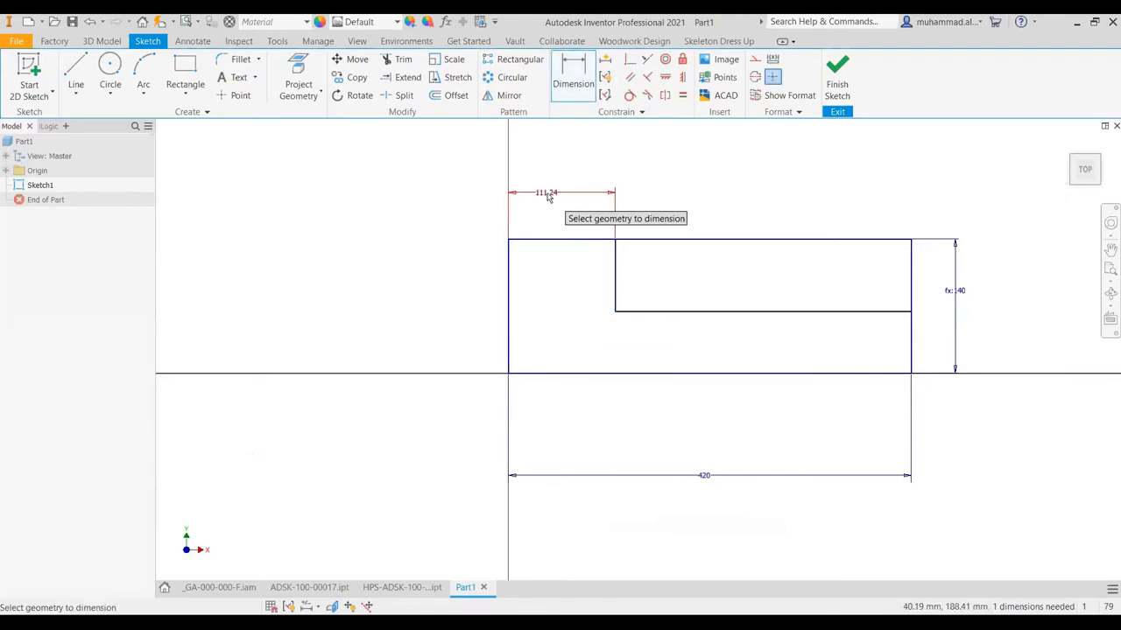
pyautogui.click(549, 197)
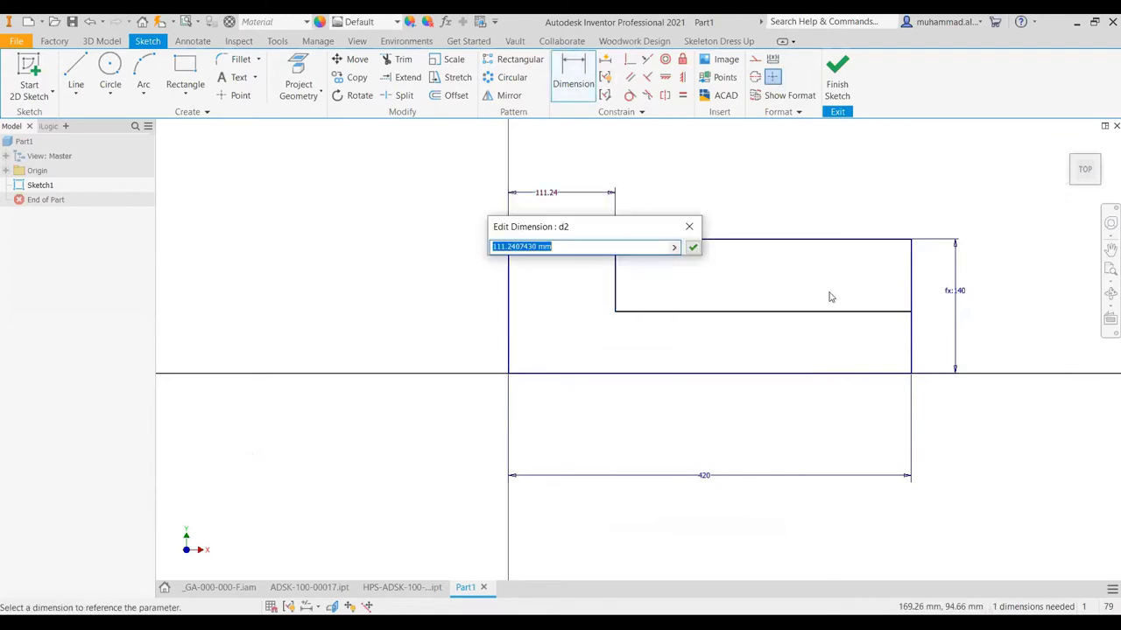
pyautogui.click(957, 296)
pyautogui.write('-50')
pyautogui.click(691, 250)
pyautogui.rightClick(783, 190)
pyautogui.press('Escape')
pyautogui.press('Escape')
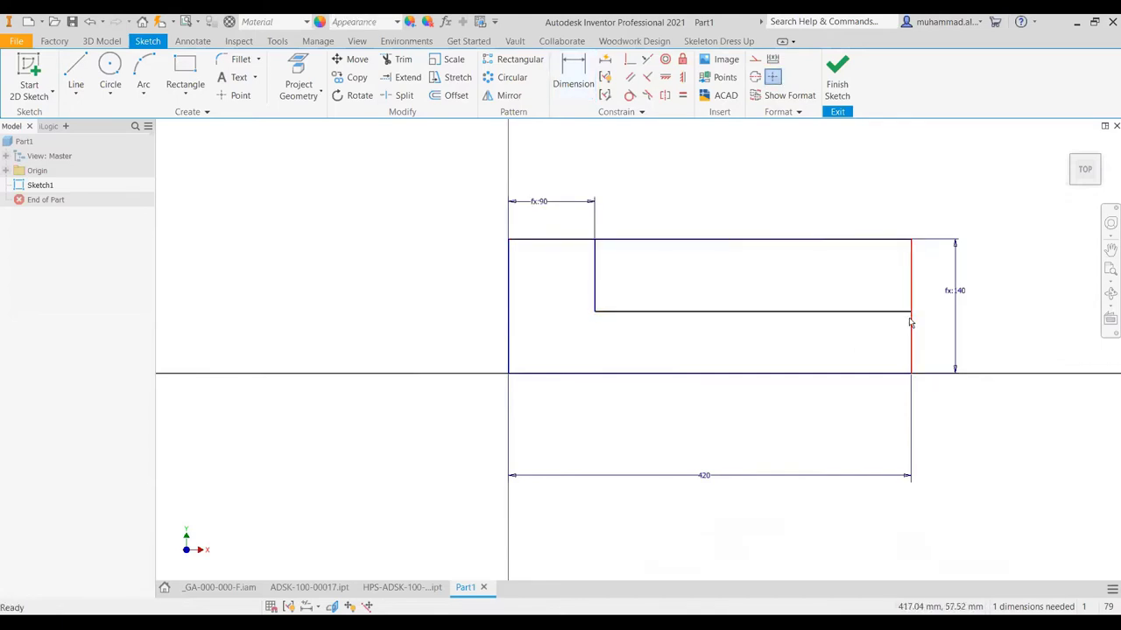
# Step: Make the inner rectangle's lower-right corner coincident with the midpoint of the outer rectangle's right edge
pyautogui.click(628, 61)
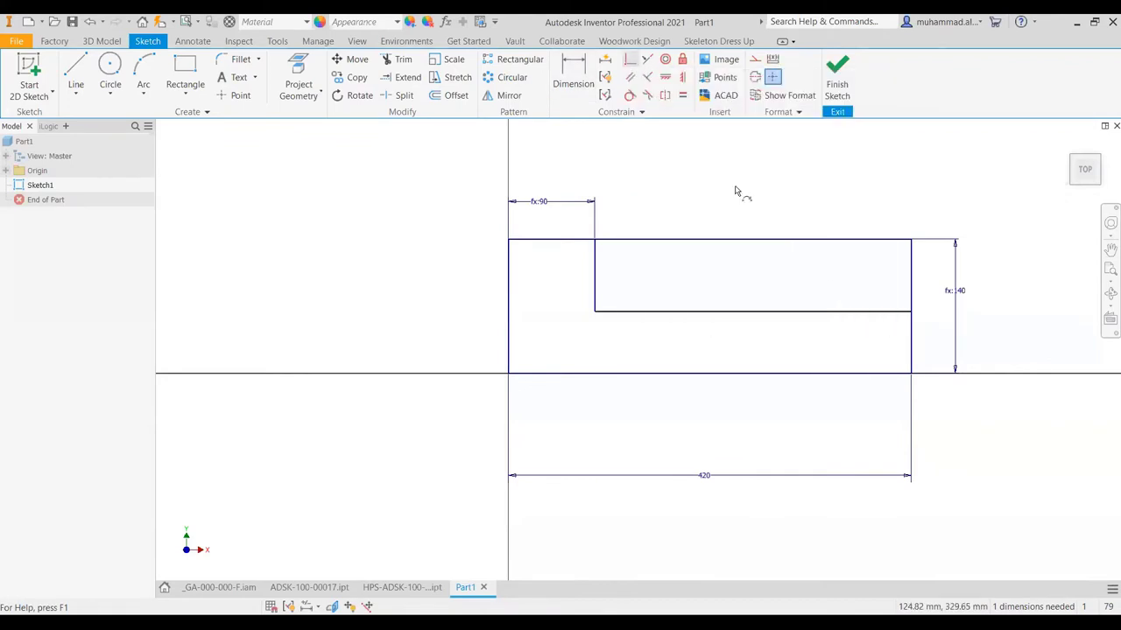
pyautogui.click(912, 311)
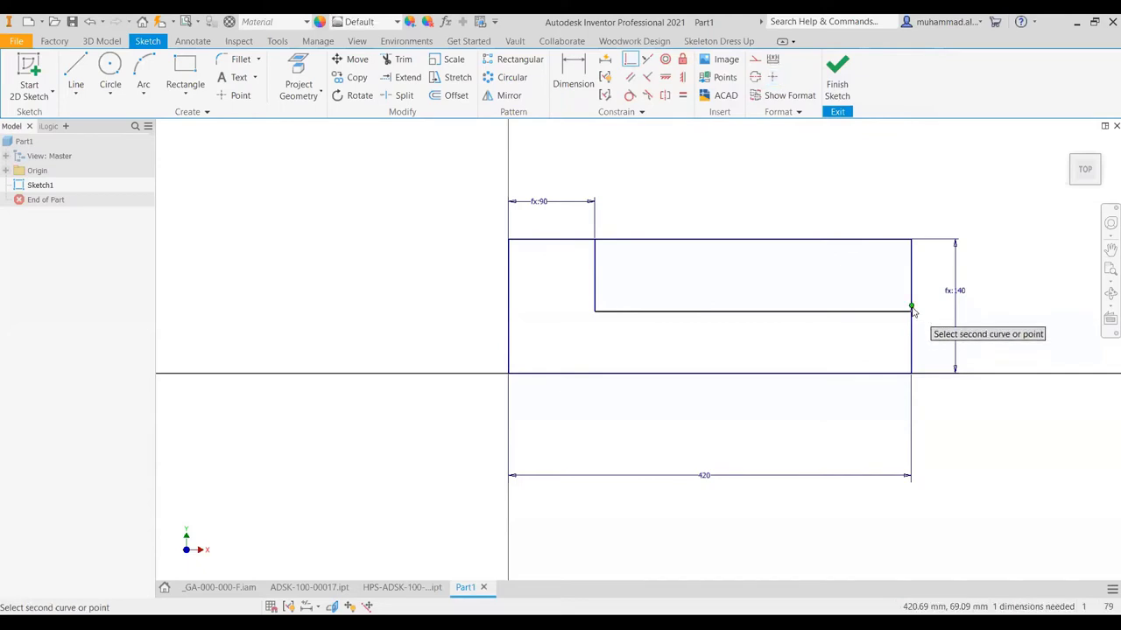
pyautogui.click(910, 307)
pyautogui.rightClick(870, 208)
pyautogui.click(870, 236)
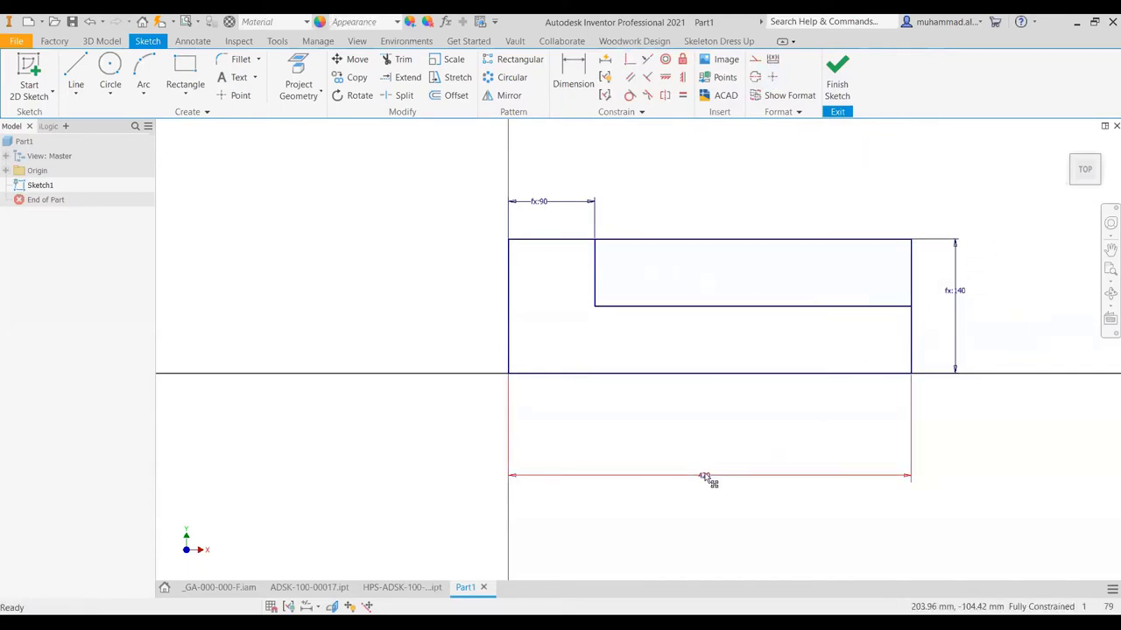
# Step: Set the panjang dimension to 360 mm and finish the sketch, returning to the isometric home view
pyautogui.doubleClick(705, 477)
pyautogui.write('360')
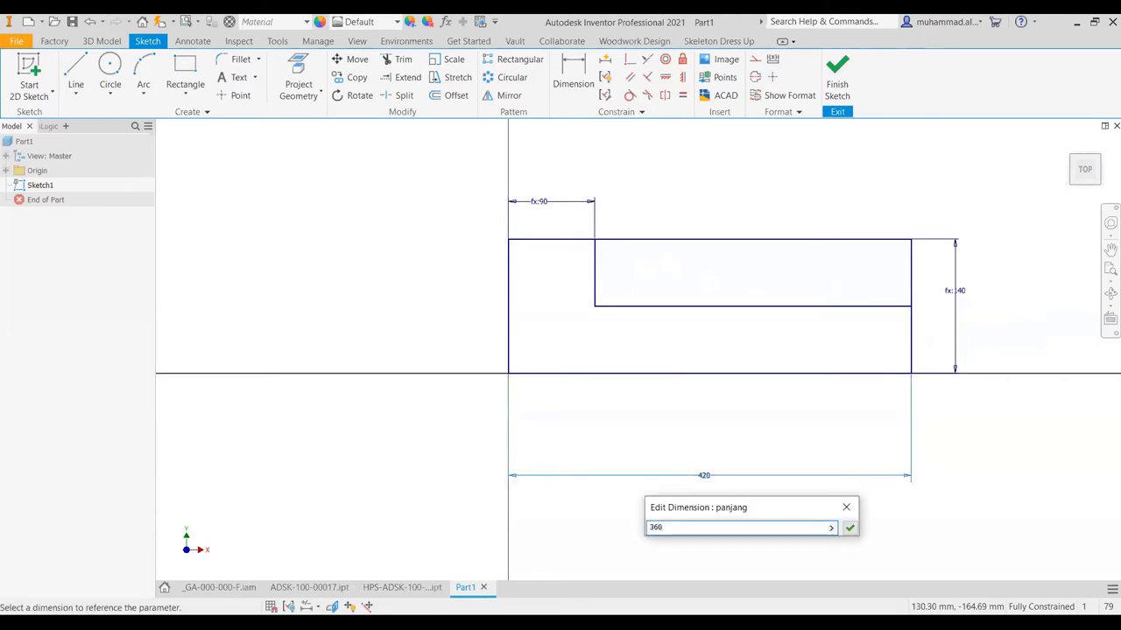
pyautogui.press('Return')
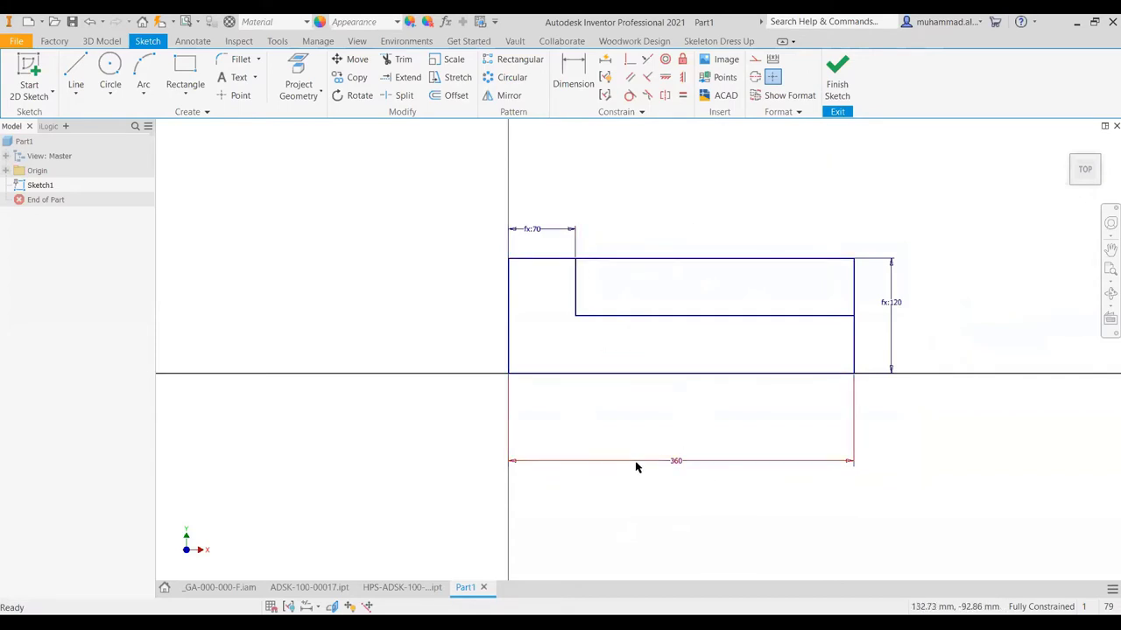
pyautogui.click(837, 77)
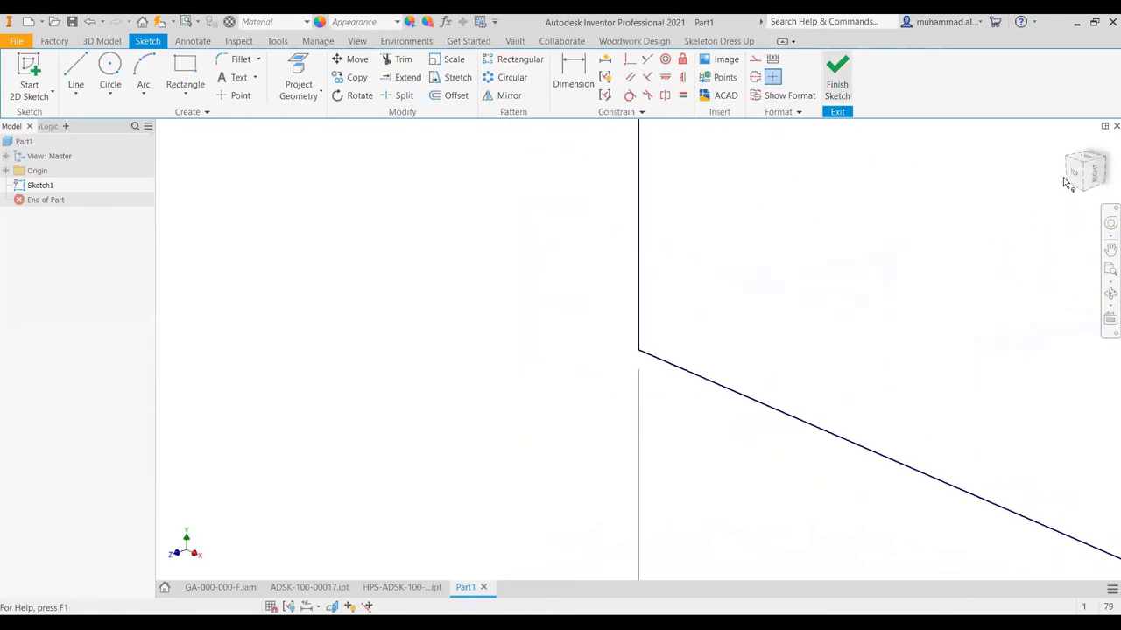
pyautogui.click(1066, 142)
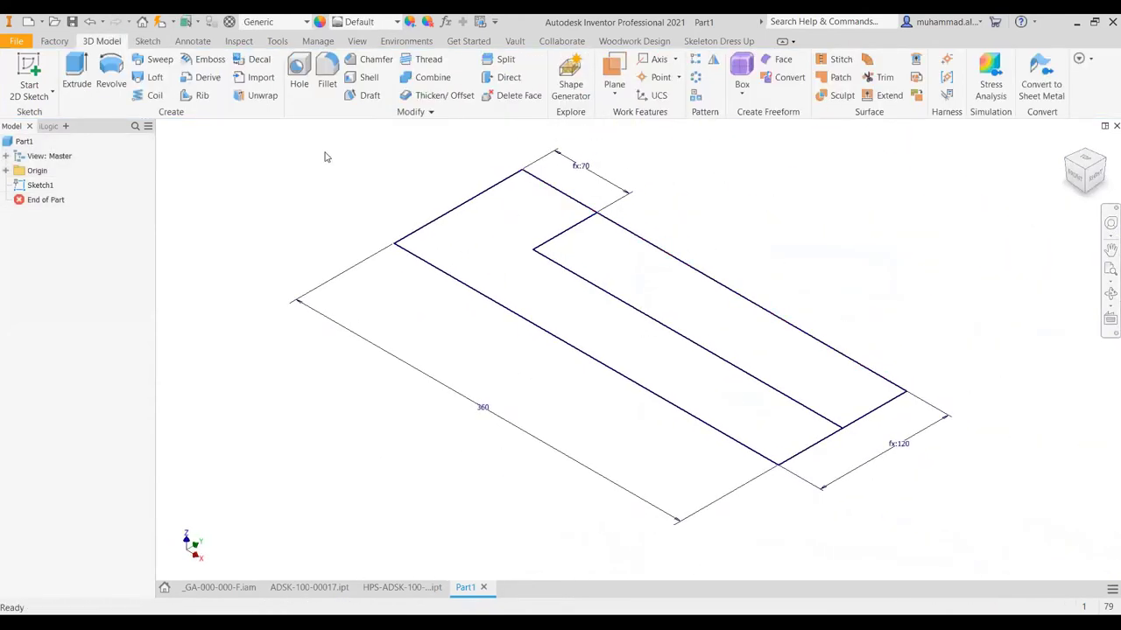
# Step: Extrude both sketch regions upward into a solid block with the named distance tinggi=85
pyautogui.click(77, 77)
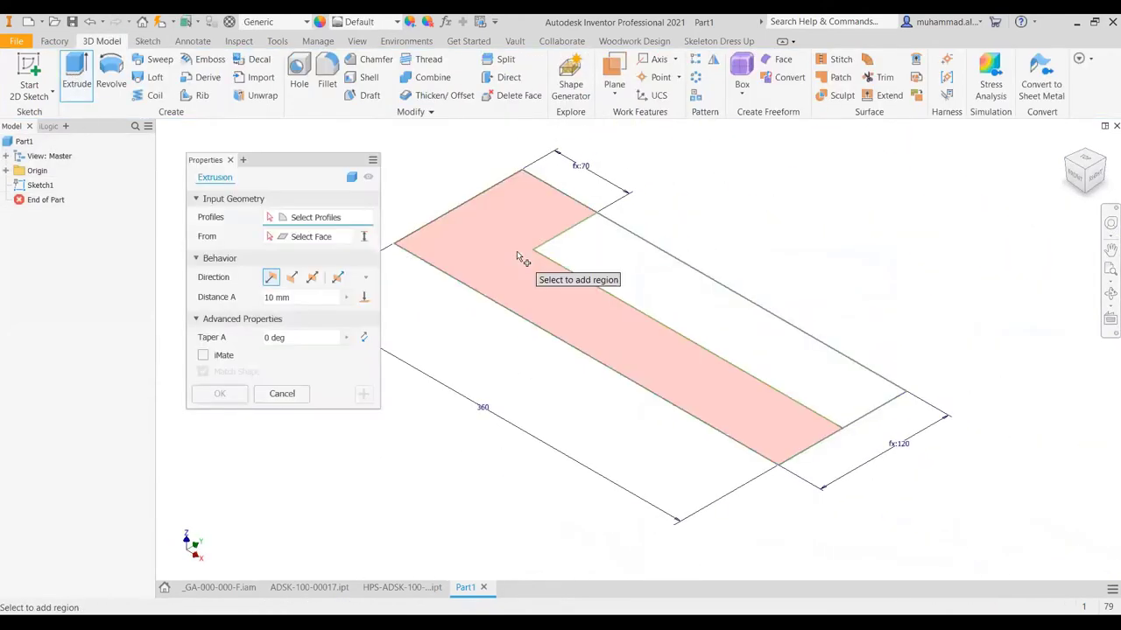
pyautogui.click(606, 278)
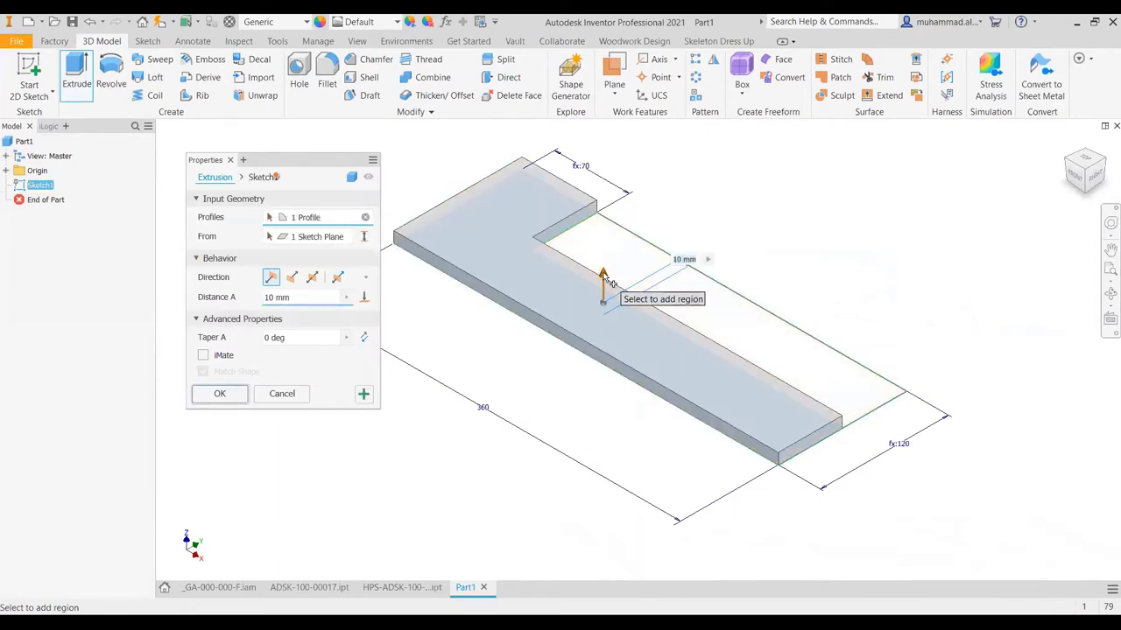
pyautogui.moveTo(606, 279); pyautogui.dragTo(624, 242)
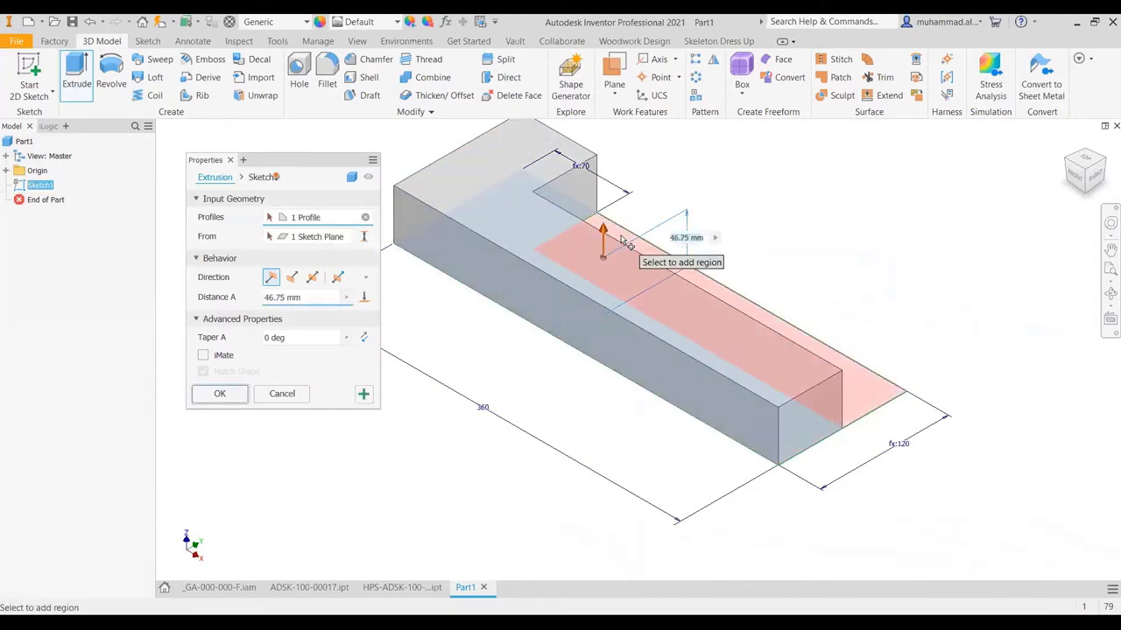
pyautogui.click(623, 242)
pyautogui.hotkey('ctrl', 'a')
pyautogui.write('tinggi=')
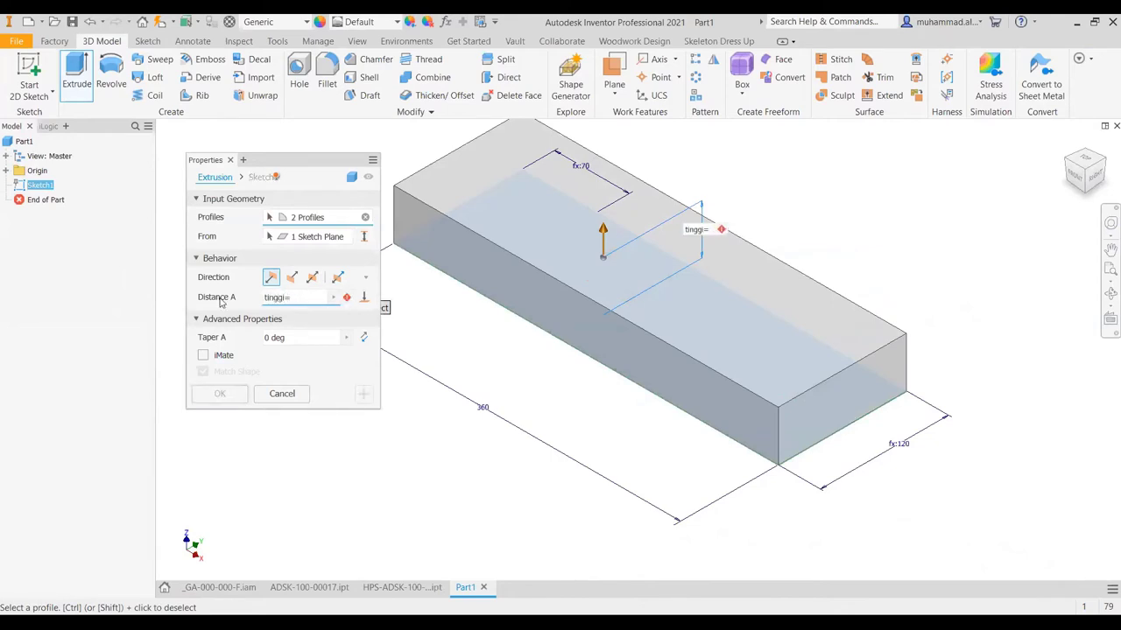
pyautogui.write('85')
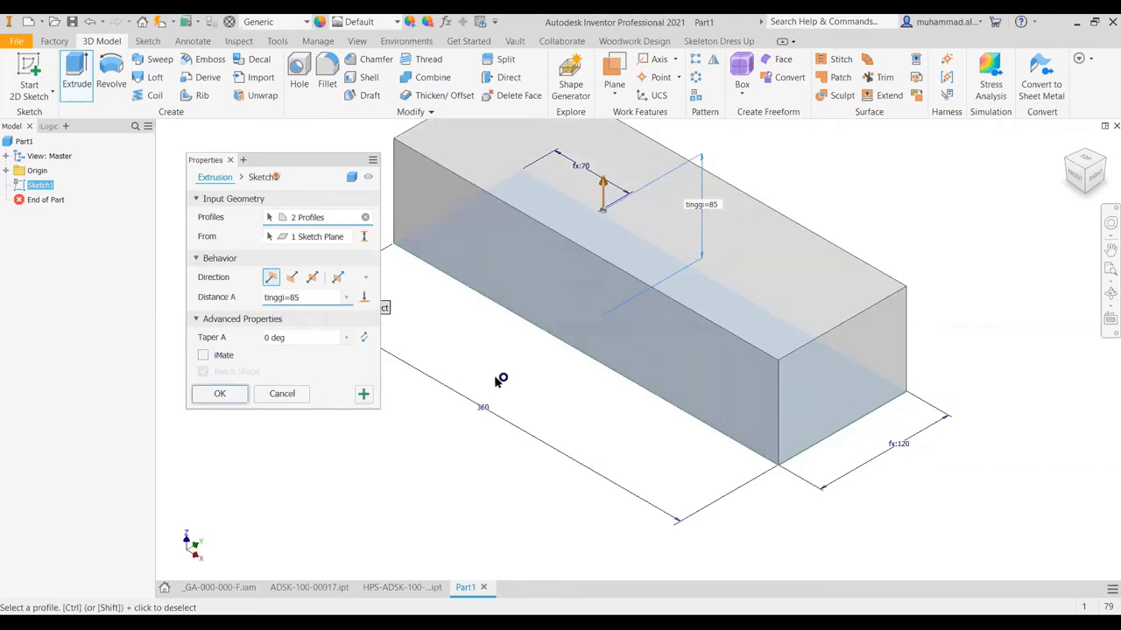
pyautogui.press('Return')
# Step: Make the sketch under the block's extrusion visible again
pyautogui.click(6, 199)
pyautogui.rightClick(46, 214)
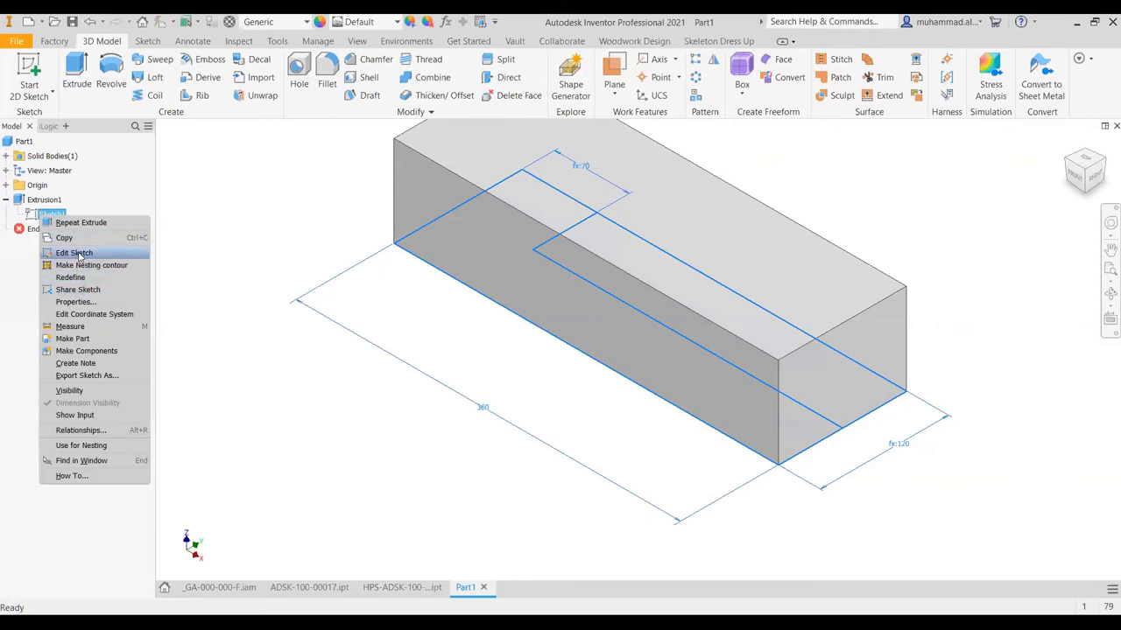
pyautogui.click(70, 389)
# Step: Cut the inner rectangle region downward from the block's top face to a depth of tinggi/2
pyautogui.click(91, 73)
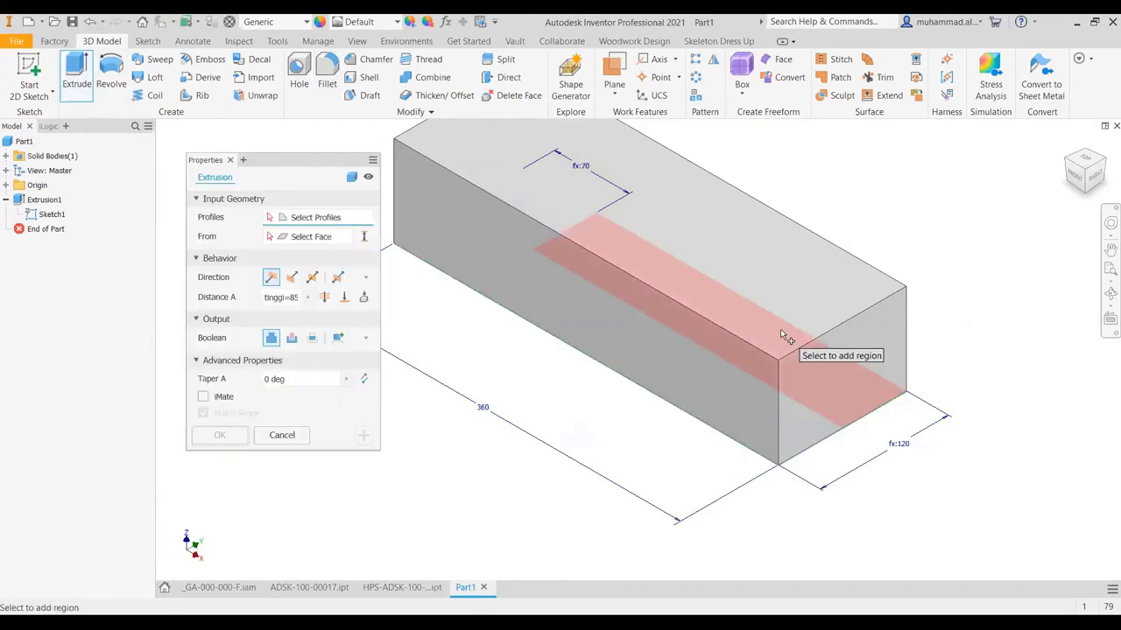
pyautogui.click(784, 335)
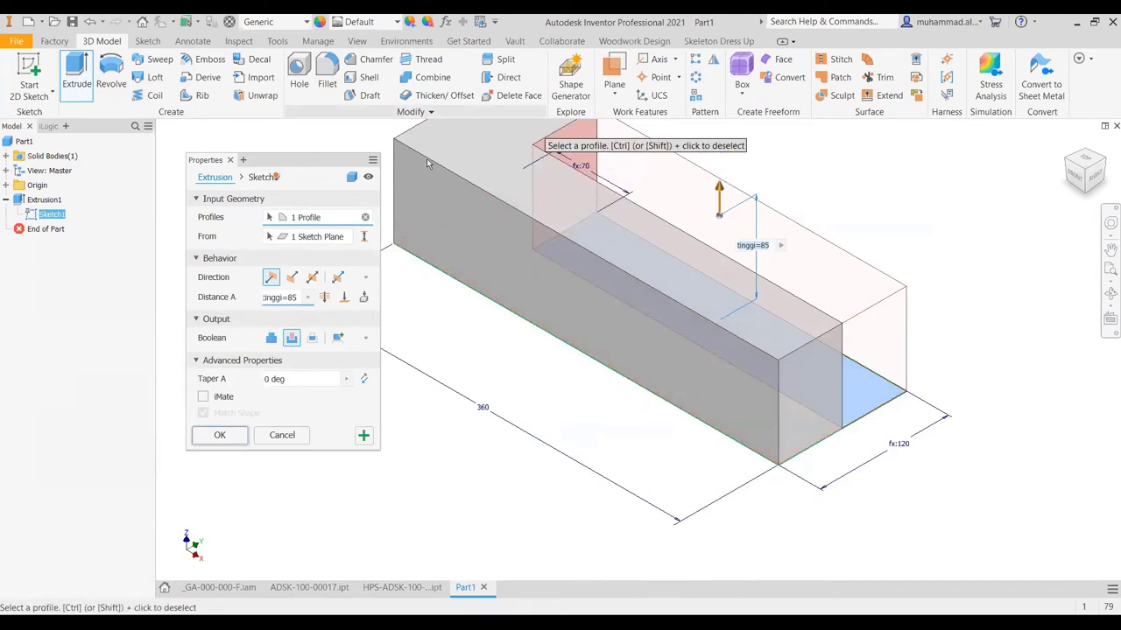
pyautogui.click(350, 237)
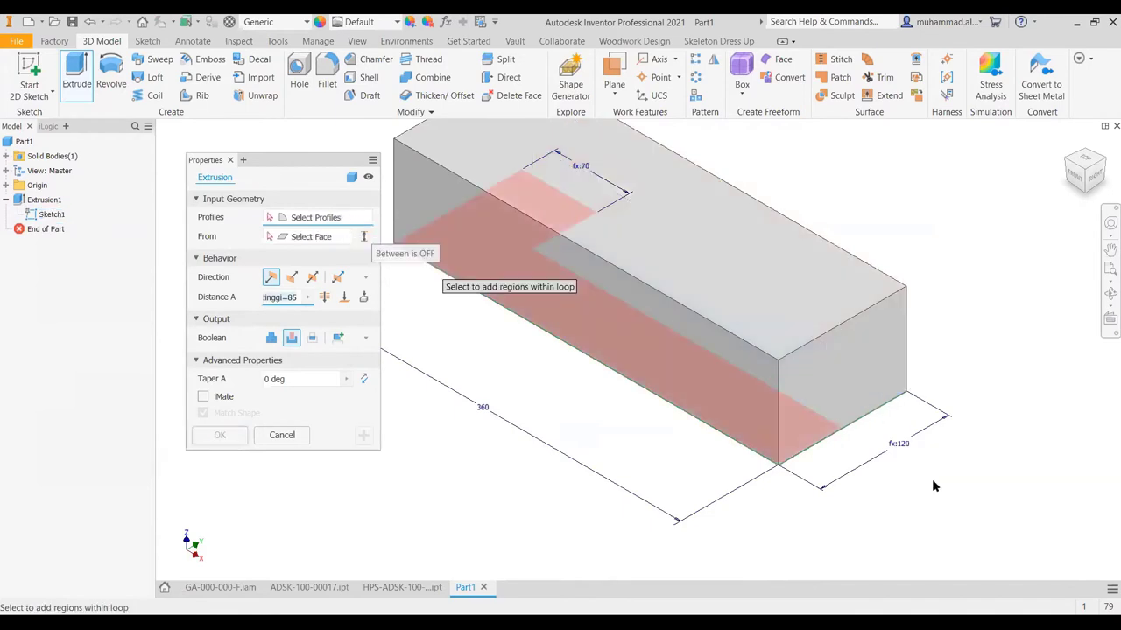
pyautogui.click(843, 383)
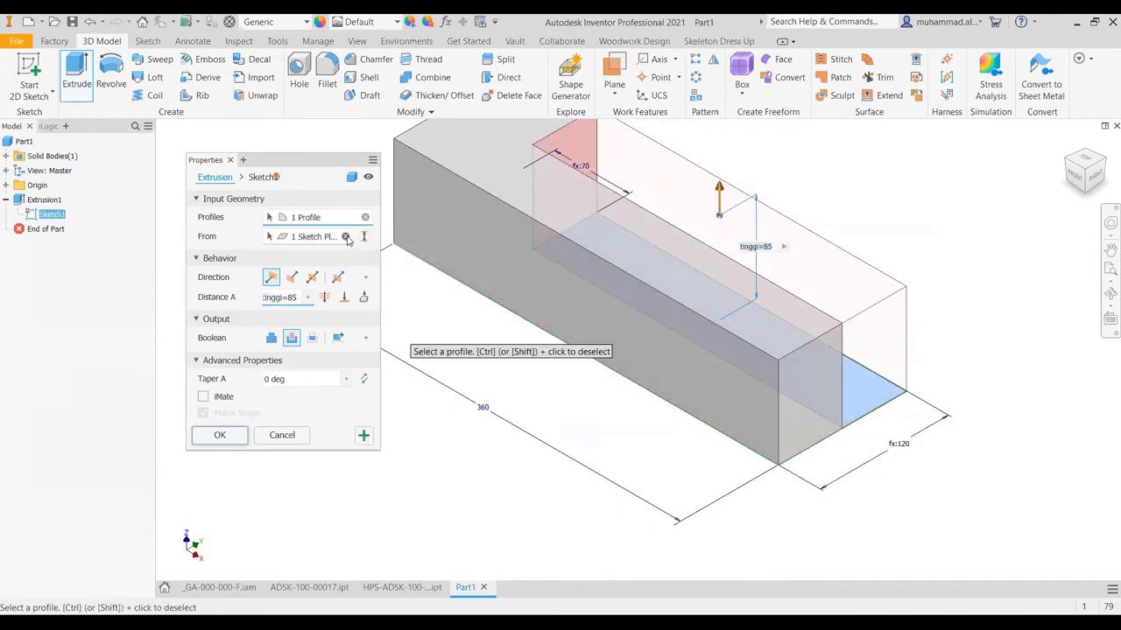
pyautogui.click(582, 172)
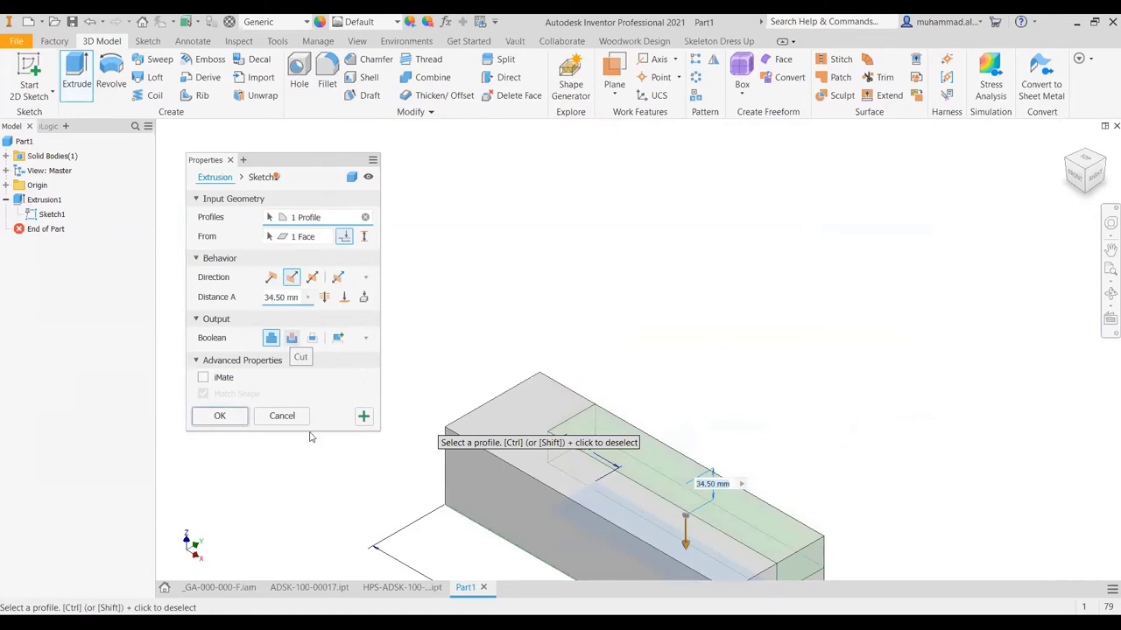
pyautogui.click(291, 340)
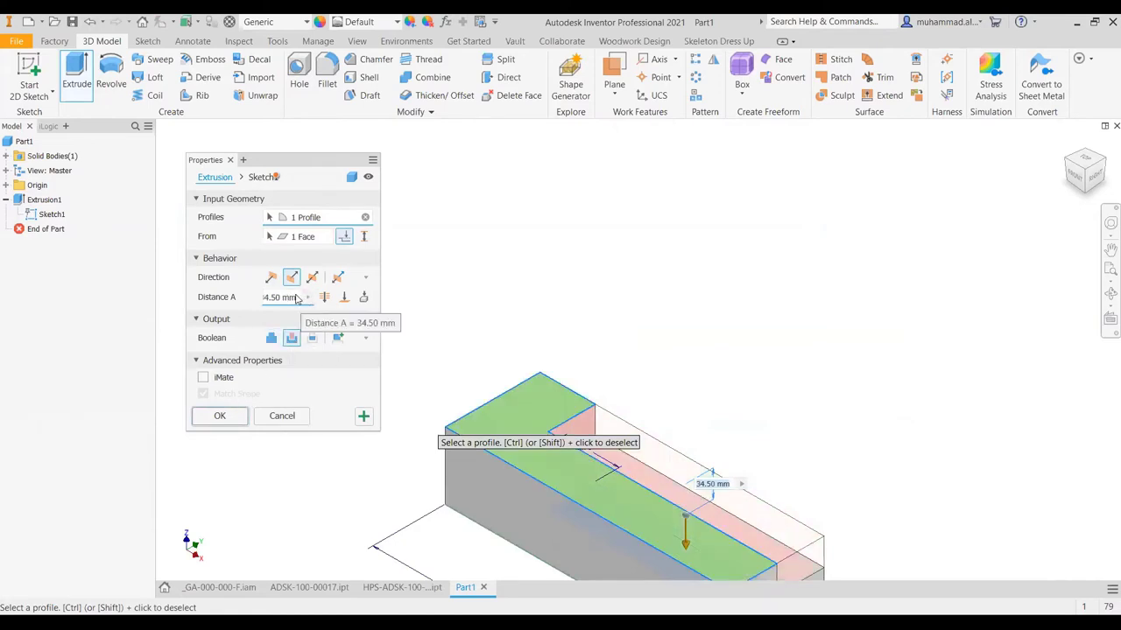
pyautogui.scroll(-5, 739, 379)
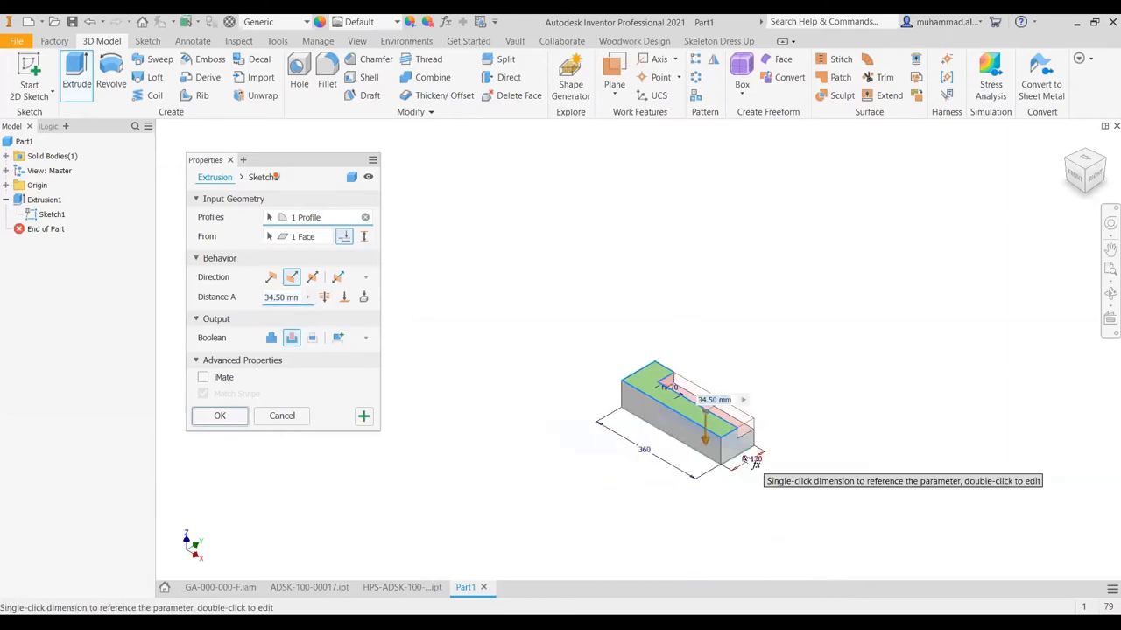
pyautogui.scroll(4, 754, 462)
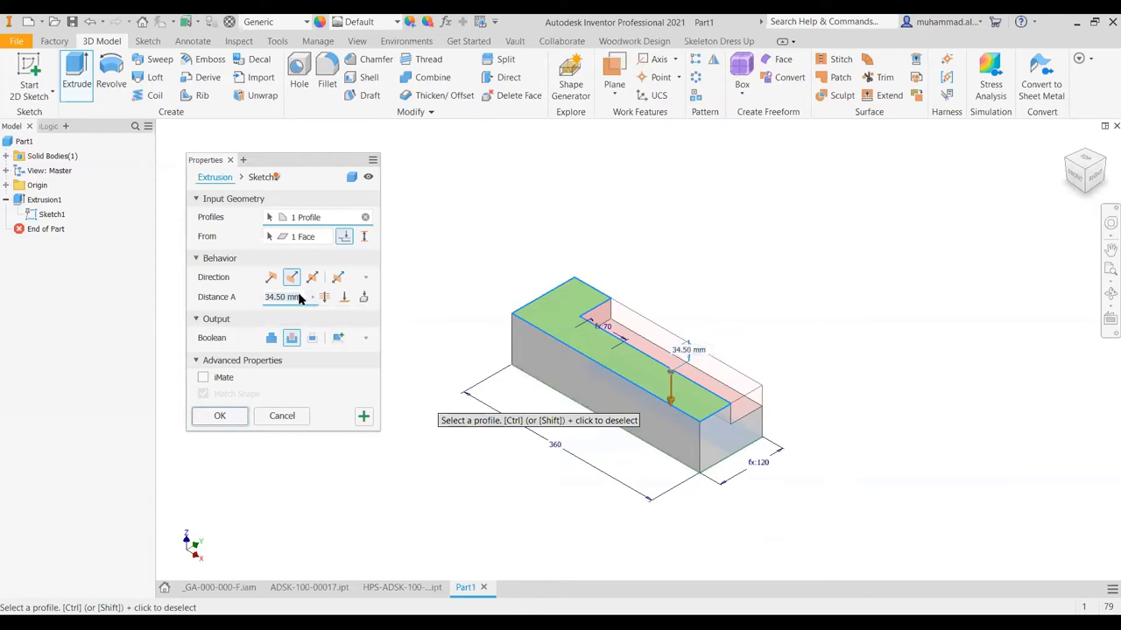
pyautogui.write('tinggi/2')
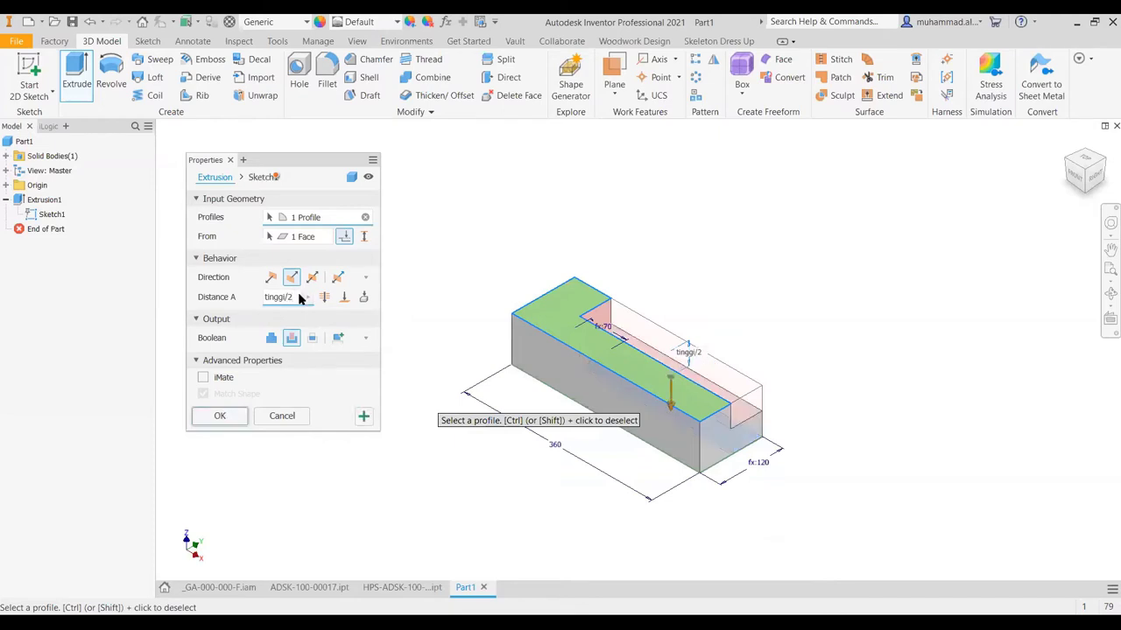
pyautogui.click(220, 416)
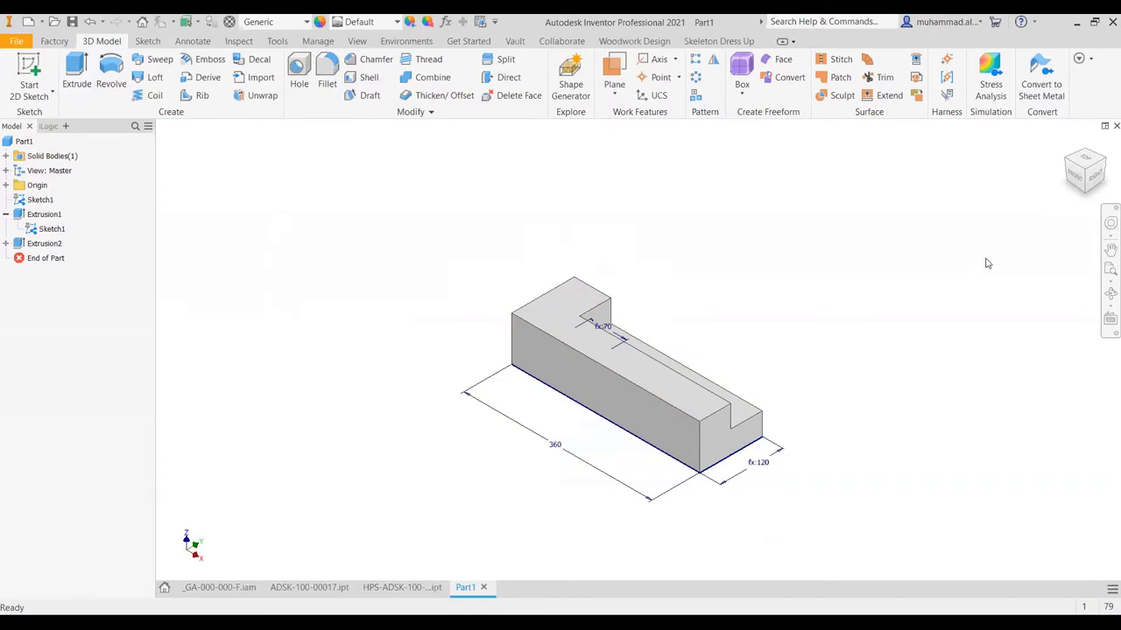
# Step: In the parameters table, change the panjang equation to 360 mm + 10 mm and close the table
pyautogui.click(445, 21)
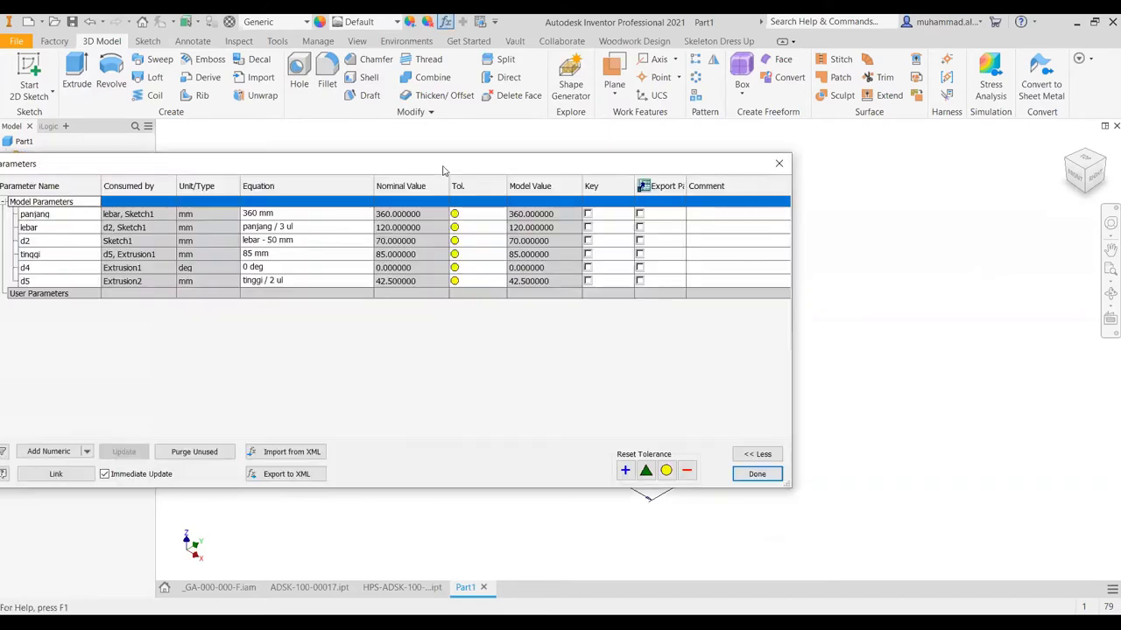
pyautogui.moveTo(446, 169); pyautogui.dragTo(636, 47)
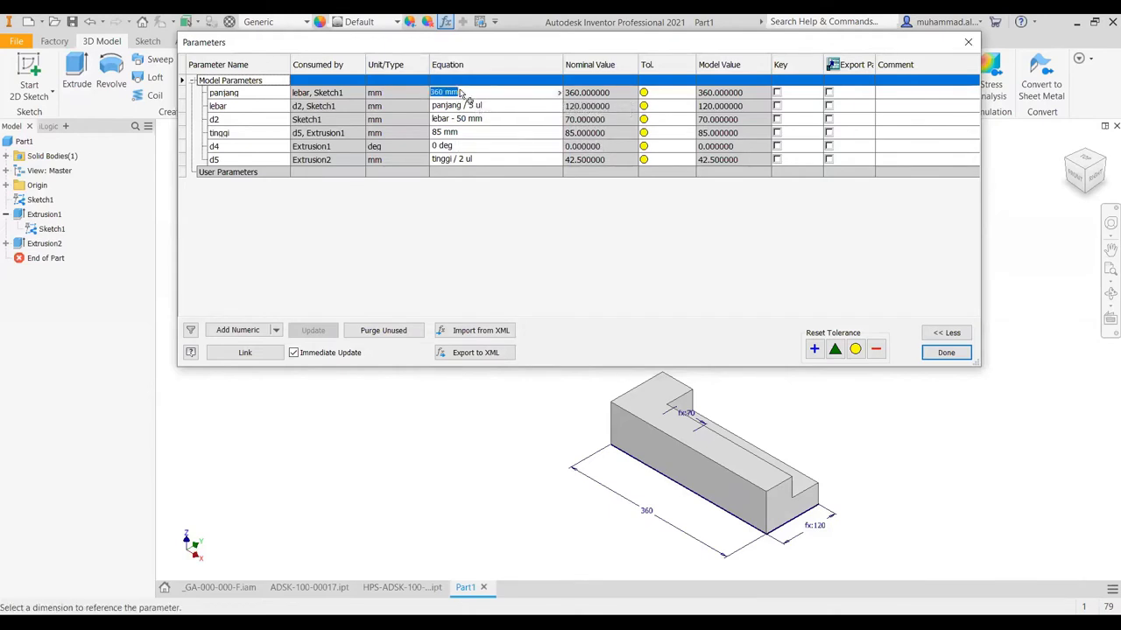
pyautogui.click(459, 93)
pyautogui.click(465, 93)
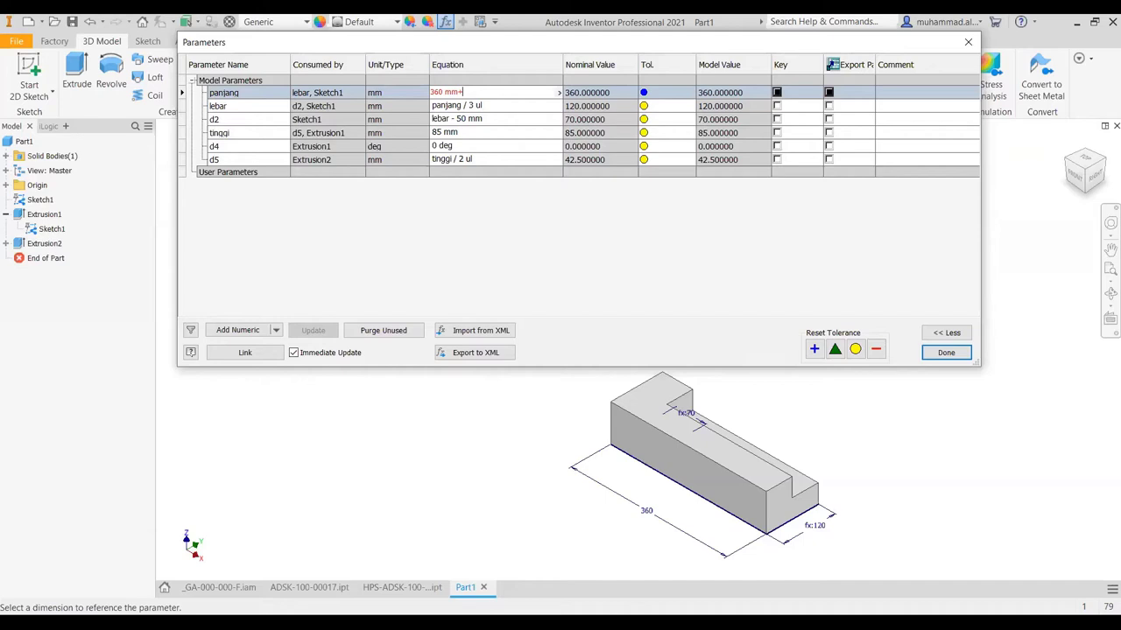
pyautogui.write('10')
pyautogui.click(484, 123)
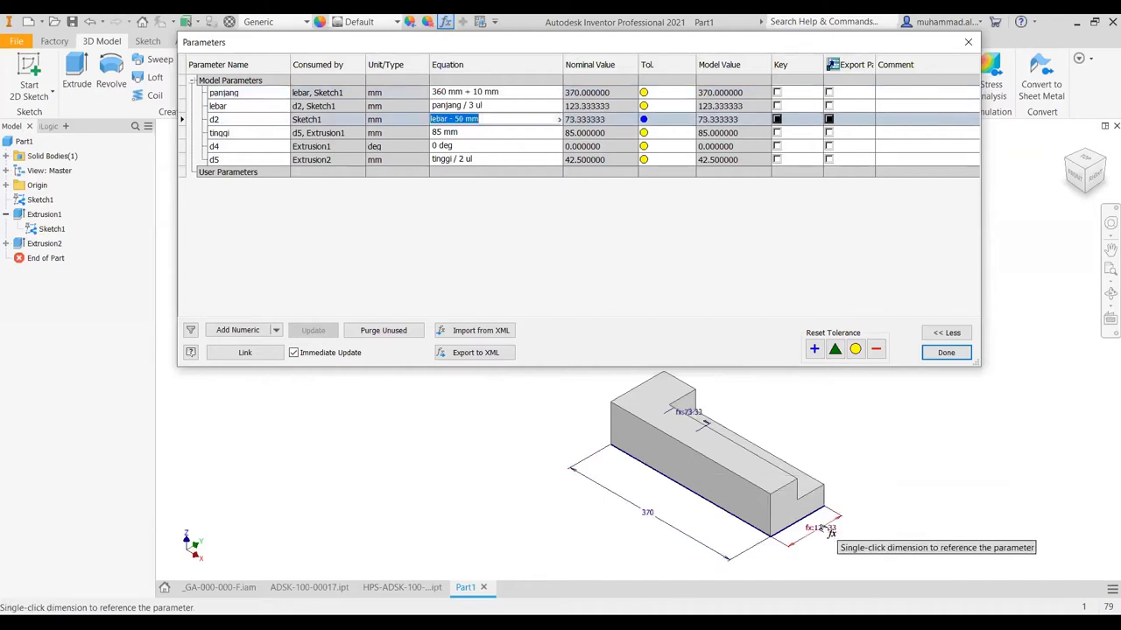
pyautogui.click(938, 354)
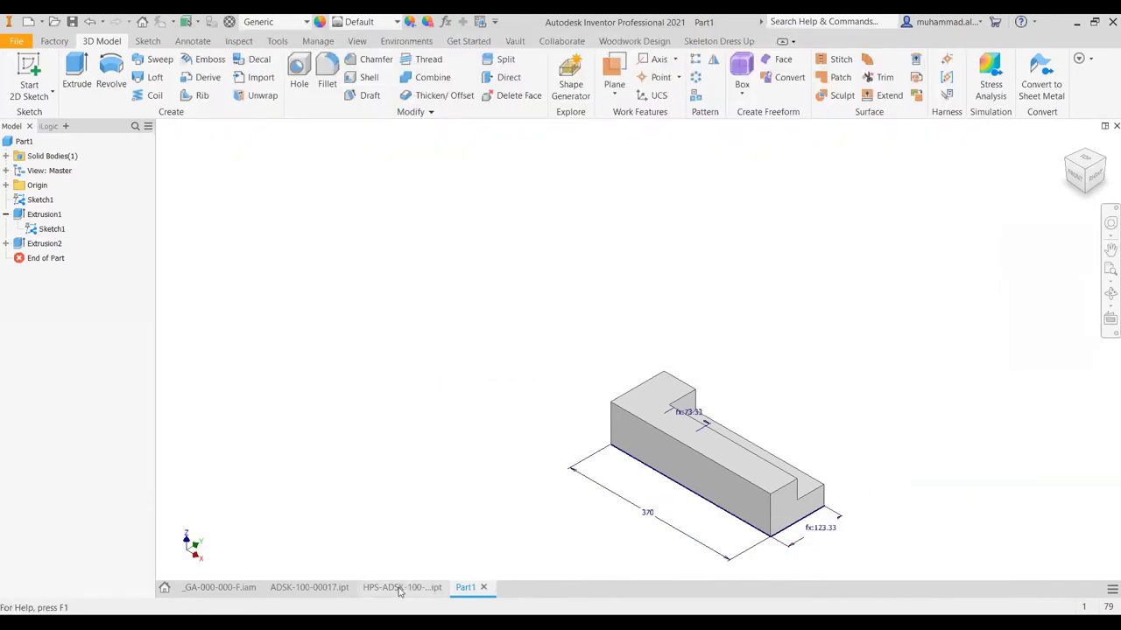
# Step: Switch to the open part HPS-ADSK-100-00047.ipt with its mounting holes in view
pyautogui.click(402, 588)
pyautogui.click(310, 588)
pyautogui.click(402, 588)
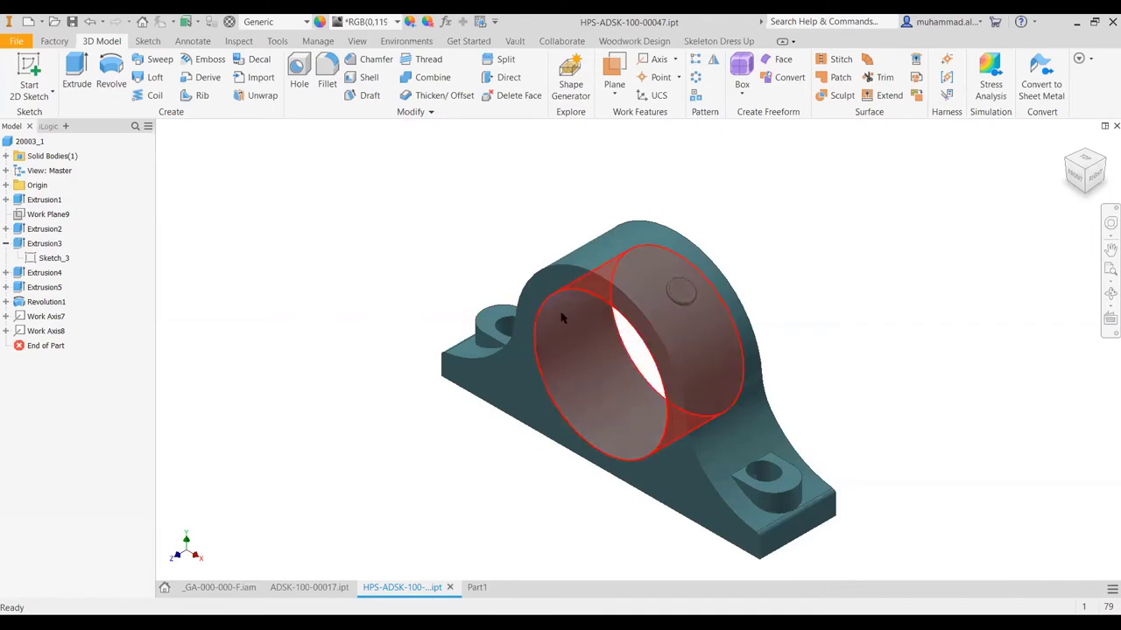
pyautogui.scroll(5, 767, 475)
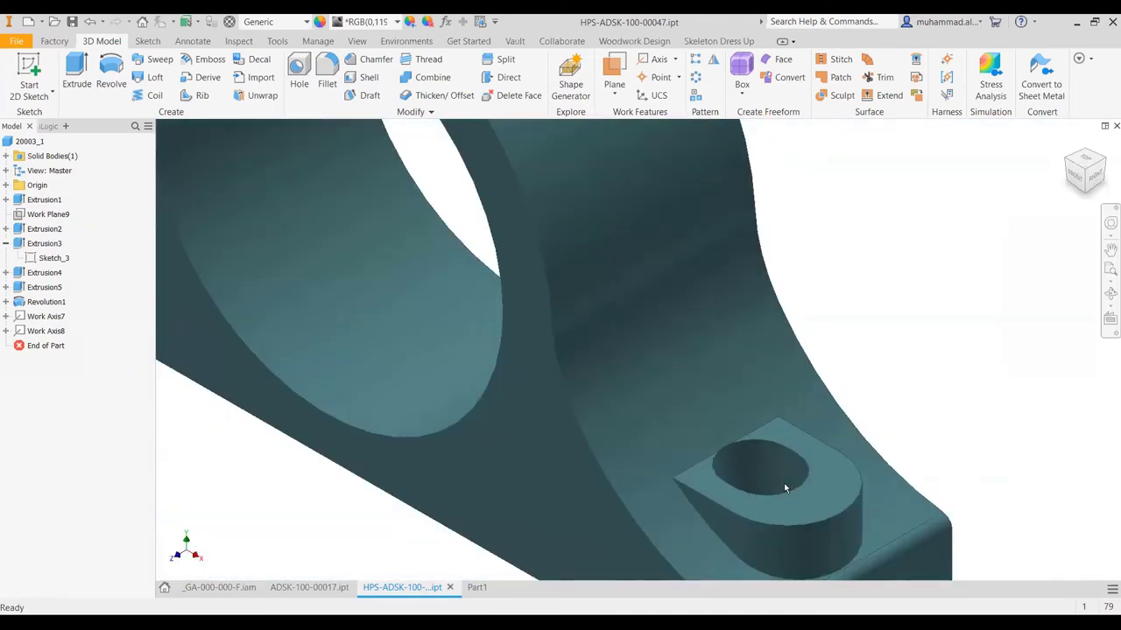
pyautogui.scroll(-5, 771, 479)
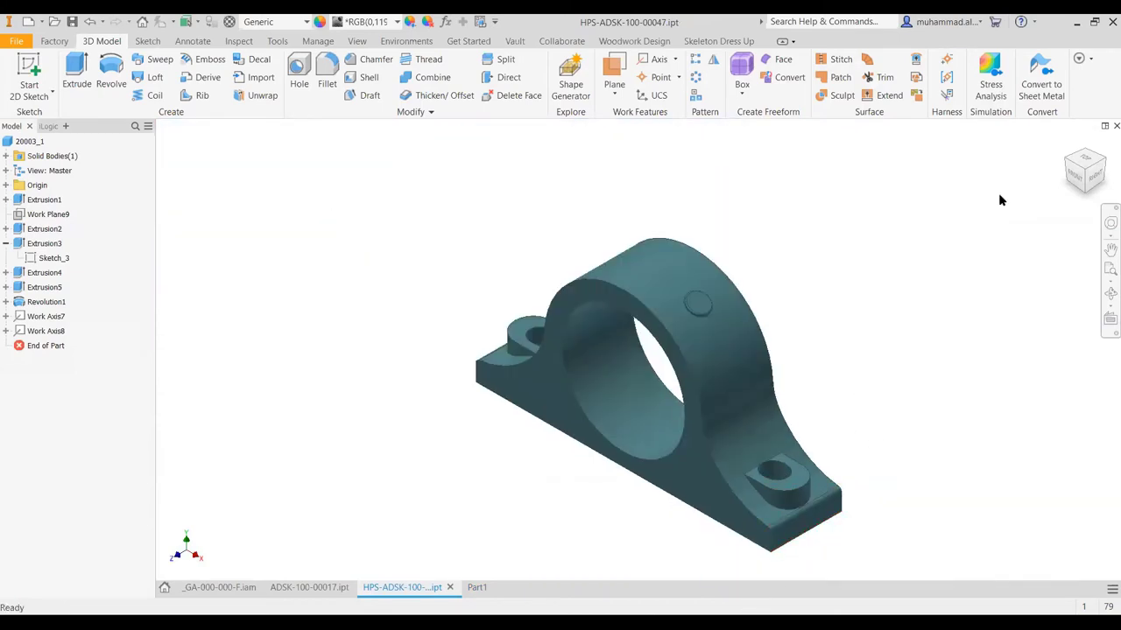
pyautogui.click(1100, 173)
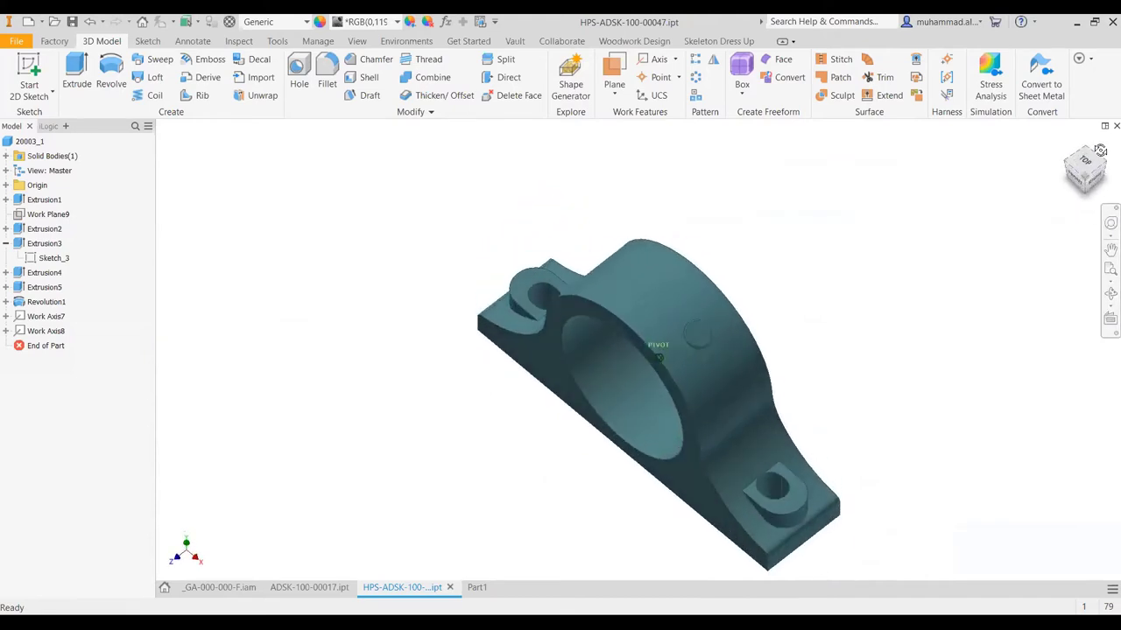
# Step: Start a direct Move edit on the faces of the slotted mounting hole, including the narrow flat side of the slot
pyautogui.click(509, 78)
pyautogui.scroll(3, 765, 483)
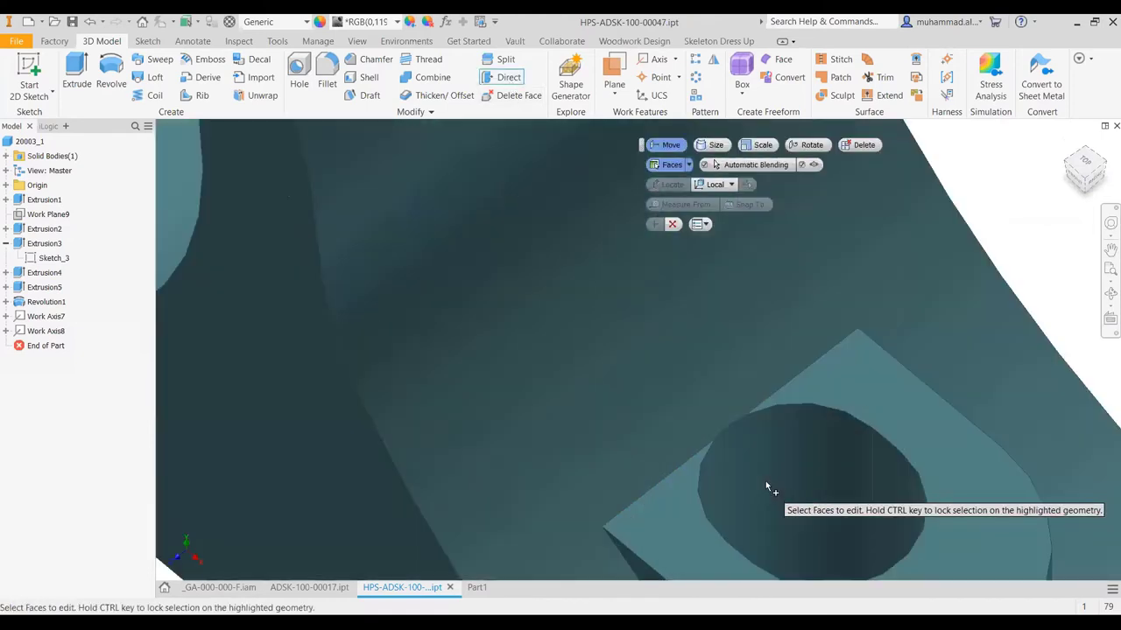
pyautogui.scroll(-2, 765, 483)
pyautogui.click(771, 486)
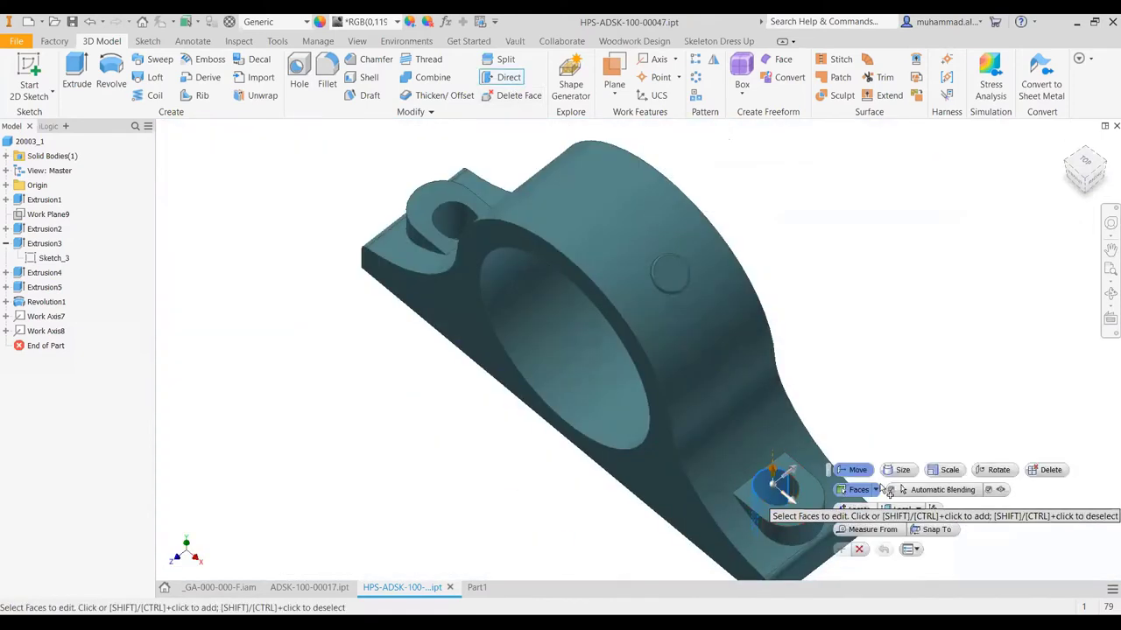
pyautogui.scroll(5, 784, 472)
pyautogui.scroll(-1, 774, 444)
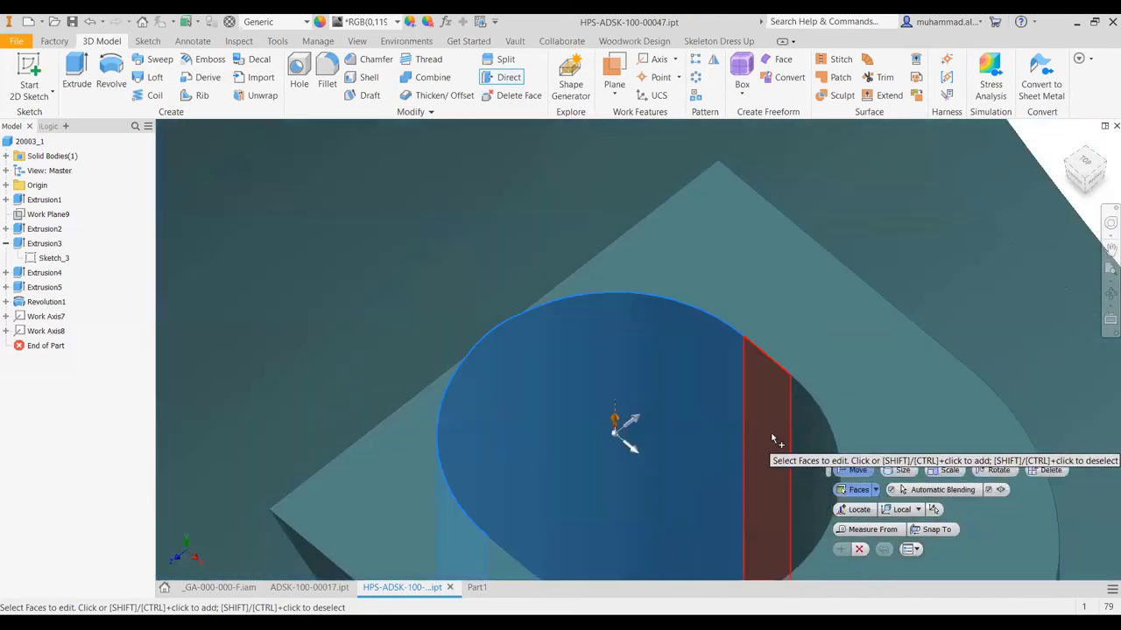
pyautogui.scroll(-3, 792, 438)
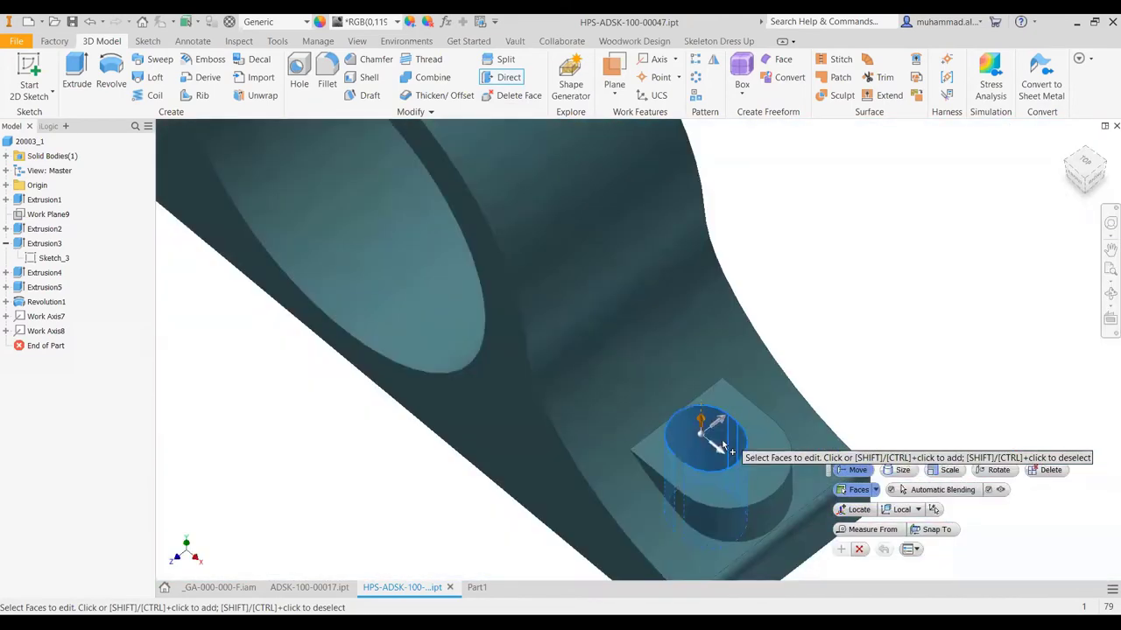
pyautogui.scroll(2, 792, 429)
pyautogui.scroll(-1, 795, 420)
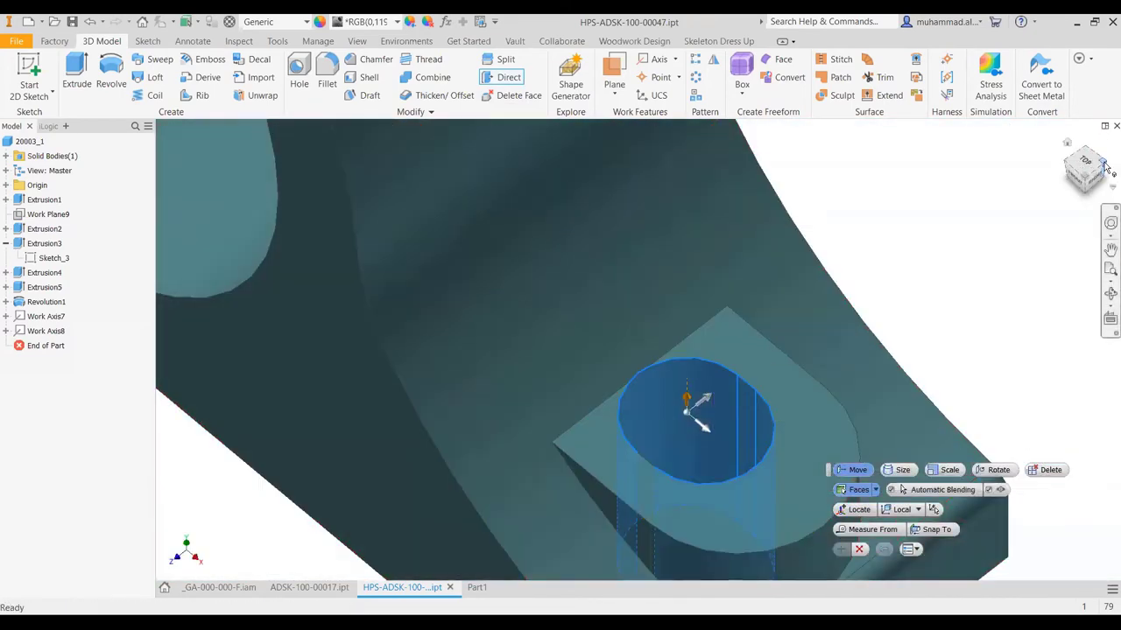
# Step: Try to move the selected slot faces horizontally by 0.5 mm, then cancel the direct edit
pyautogui.scroll(-5, 531, 461)
pyautogui.scroll(5, 531, 461)
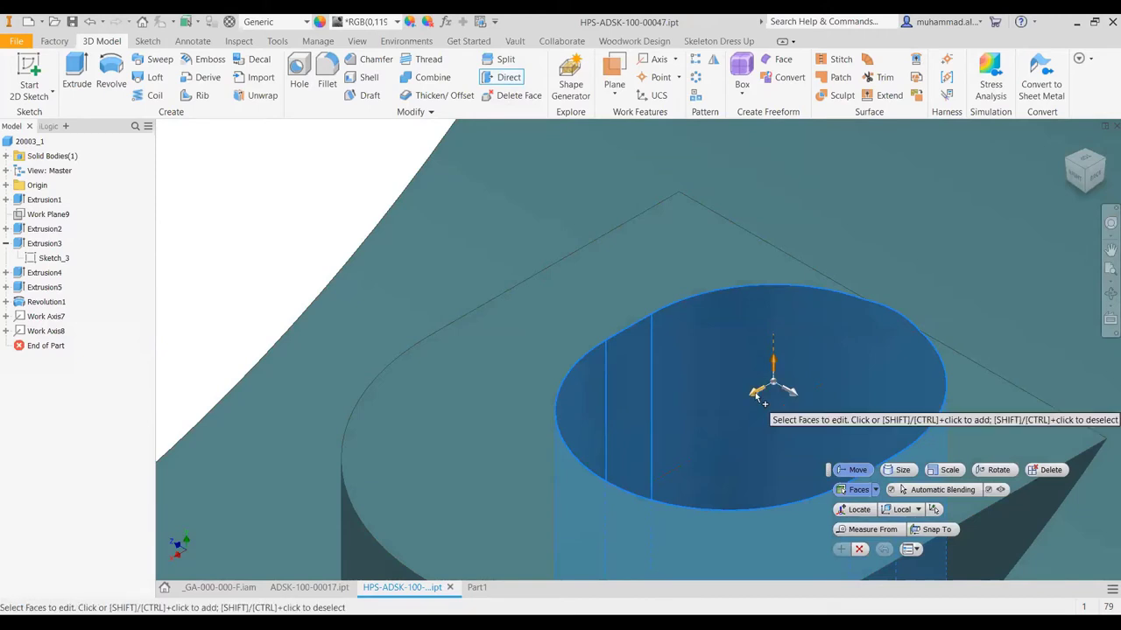
pyautogui.moveTo(751, 392)
pyautogui.mouseDown()
pyautogui.moveTo(738, 405)
pyautogui.moveTo(749, 415)
pyautogui.moveTo(751, 396)
pyautogui.moveTo(758, 400)
pyautogui.moveTo(738, 407)
pyautogui.mouseUp()
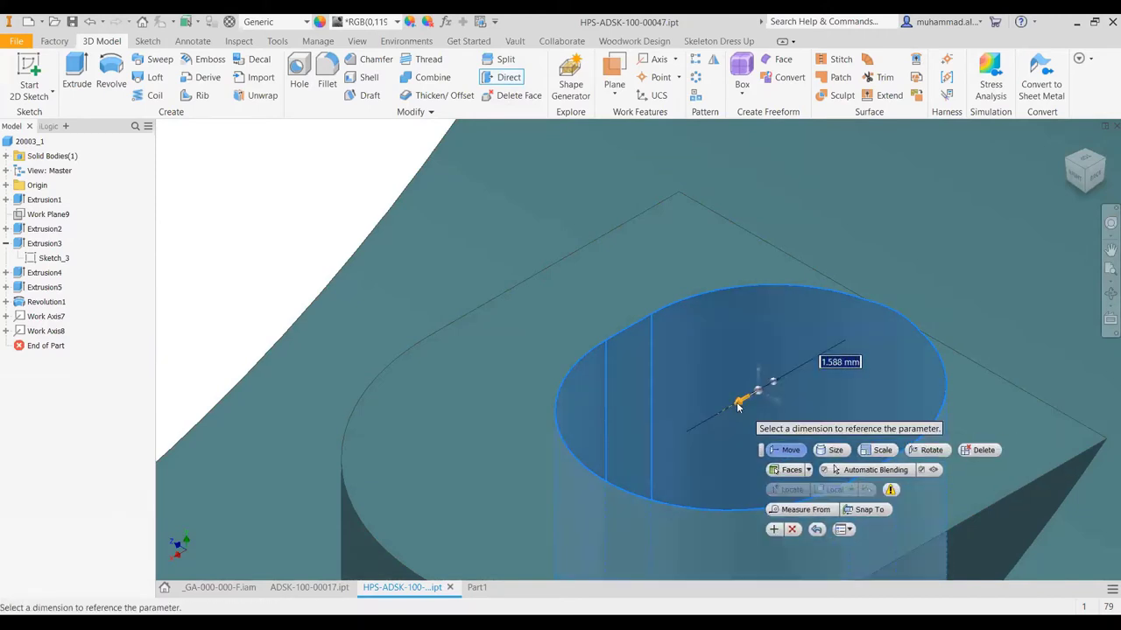
pyautogui.write('0.5')
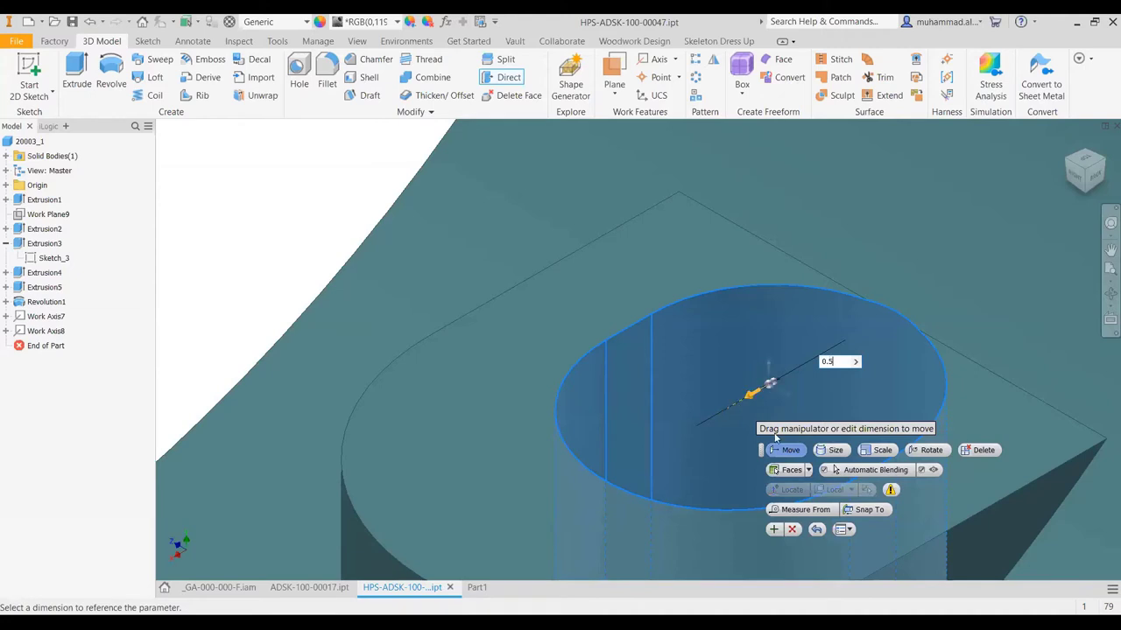
pyautogui.click(776, 531)
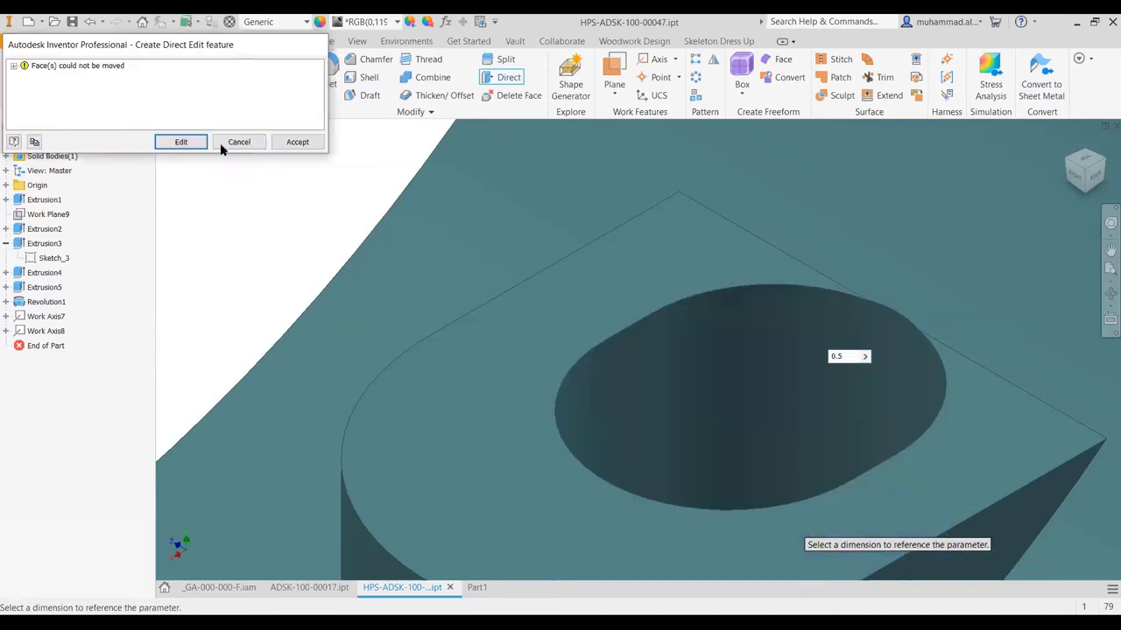
pyautogui.click(238, 142)
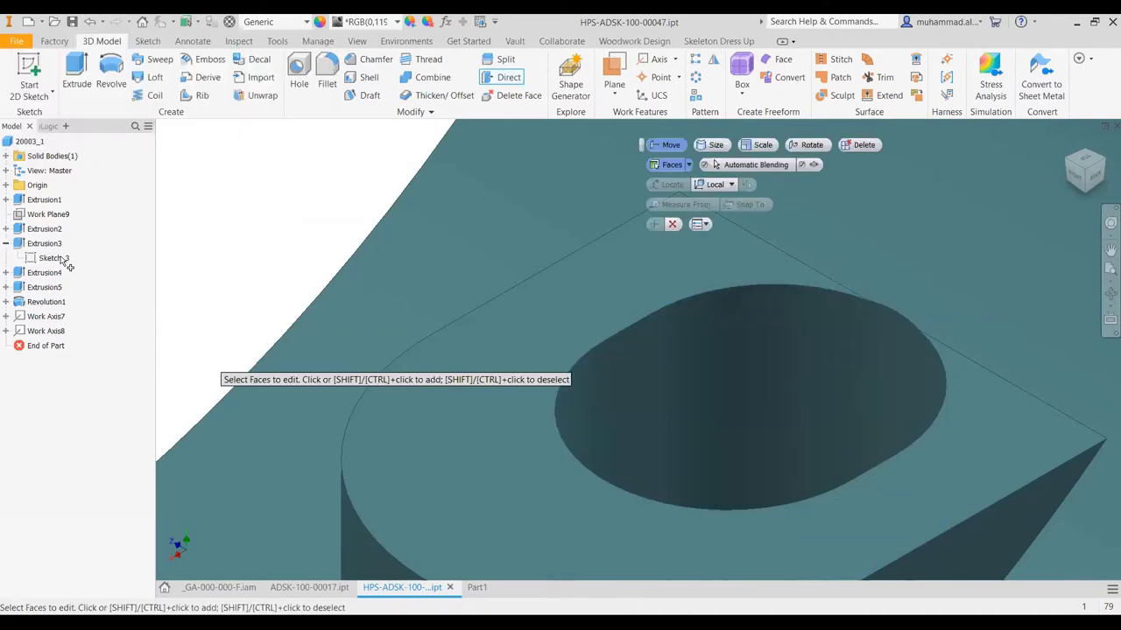
pyautogui.press('Escape')
# Step: Open Sketch_3 of Extrusion3 for editing, with the graphics sliced at the sketch plane and the slot profile in close view
pyautogui.press('F5')
pyautogui.click(52, 258)
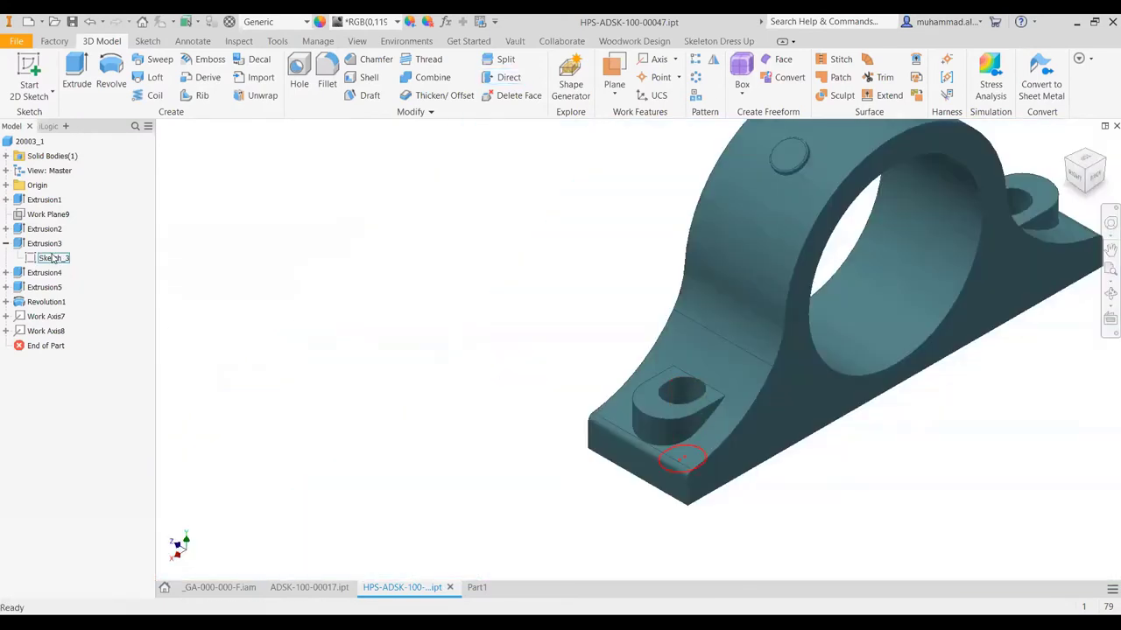
pyautogui.rightClick(53, 258)
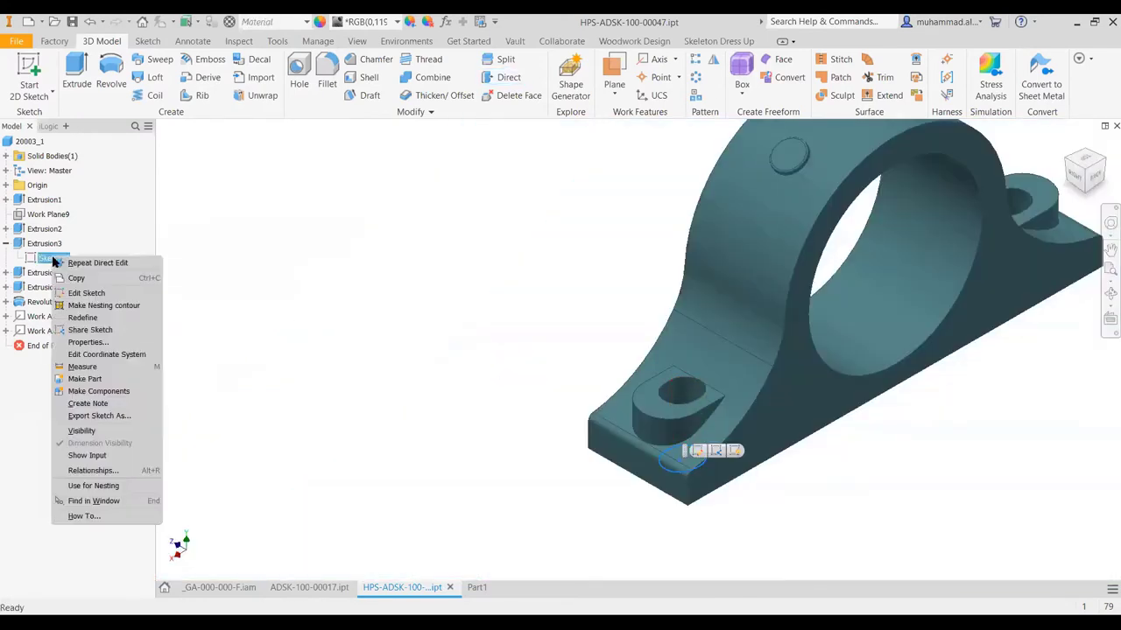
pyautogui.click(85, 292)
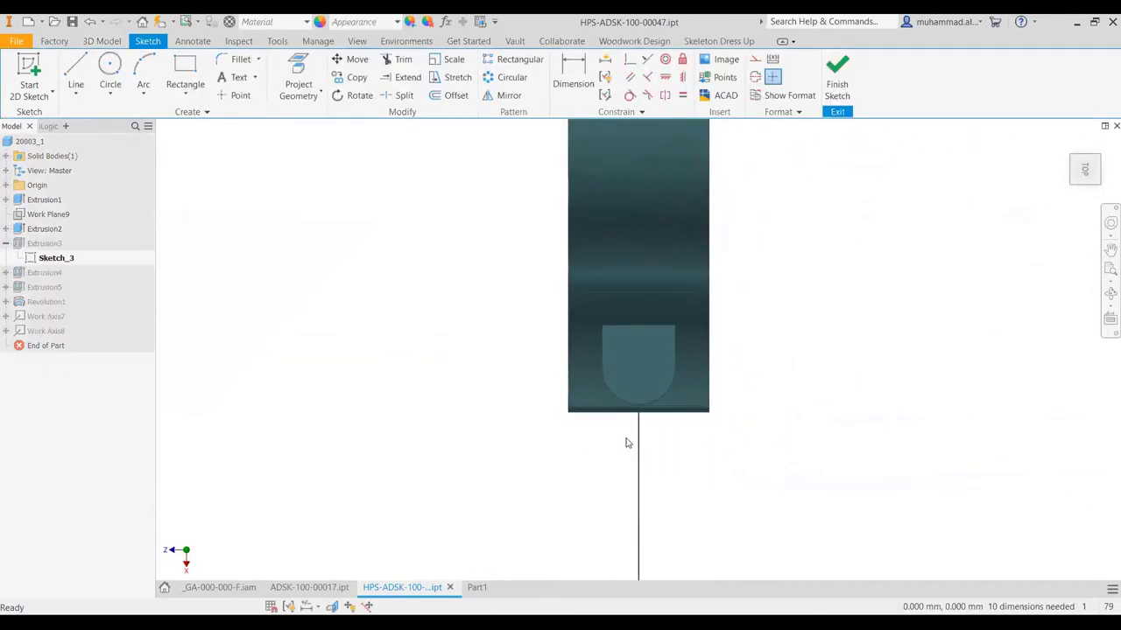
pyautogui.press('F7')
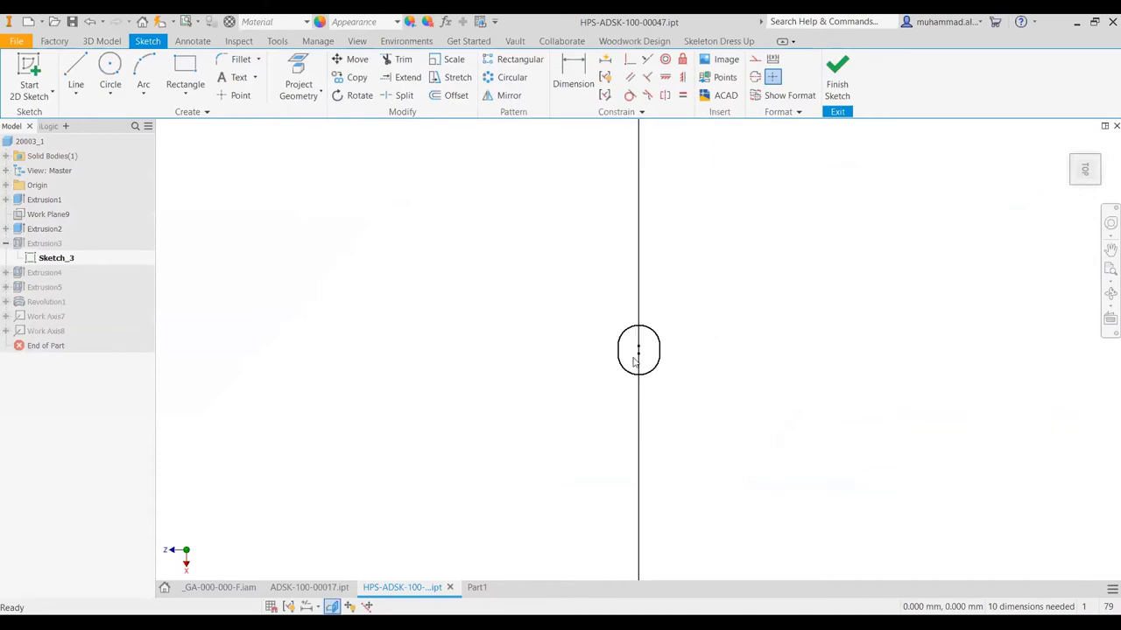
pyautogui.moveTo(639, 357); pyautogui.dragTo(640, 354)
pyautogui.scroll(5, 661, 352)
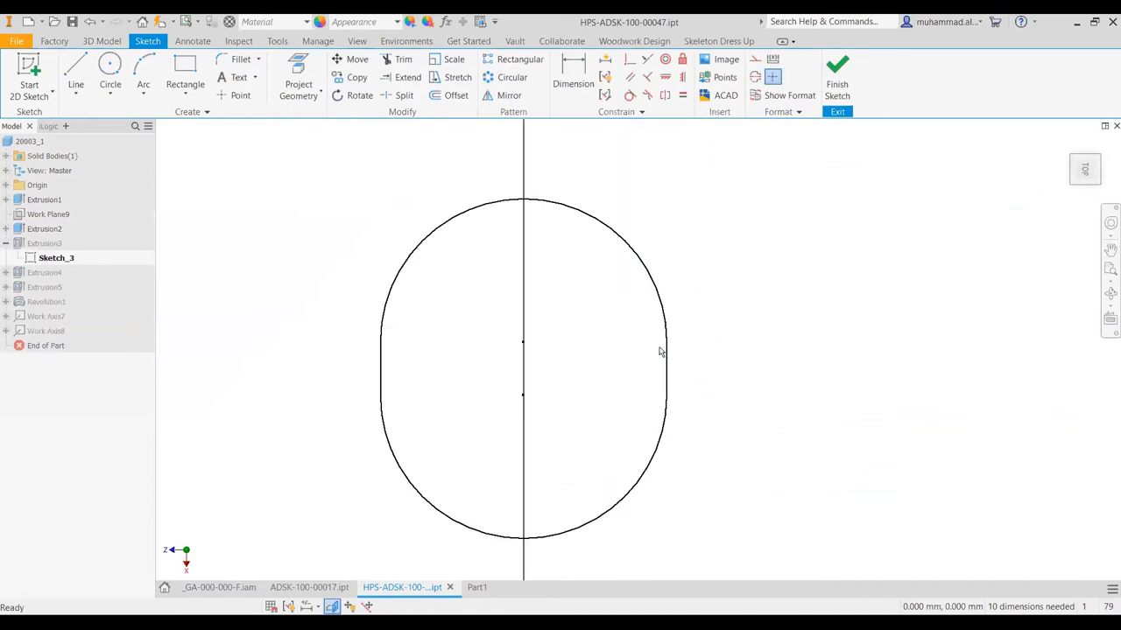
# Step: Dimension the straight side of the slot profile and set its length to 3.5 mm
pyautogui.press('d')
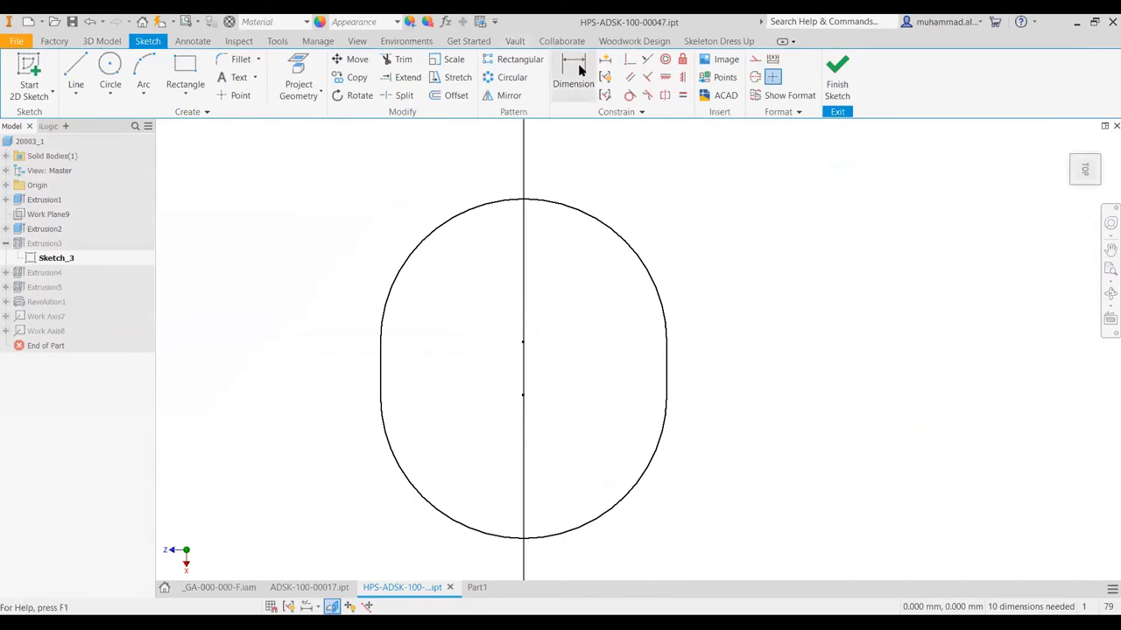
pyautogui.click(667, 369)
pyautogui.click(707, 367)
pyautogui.click(707, 364)
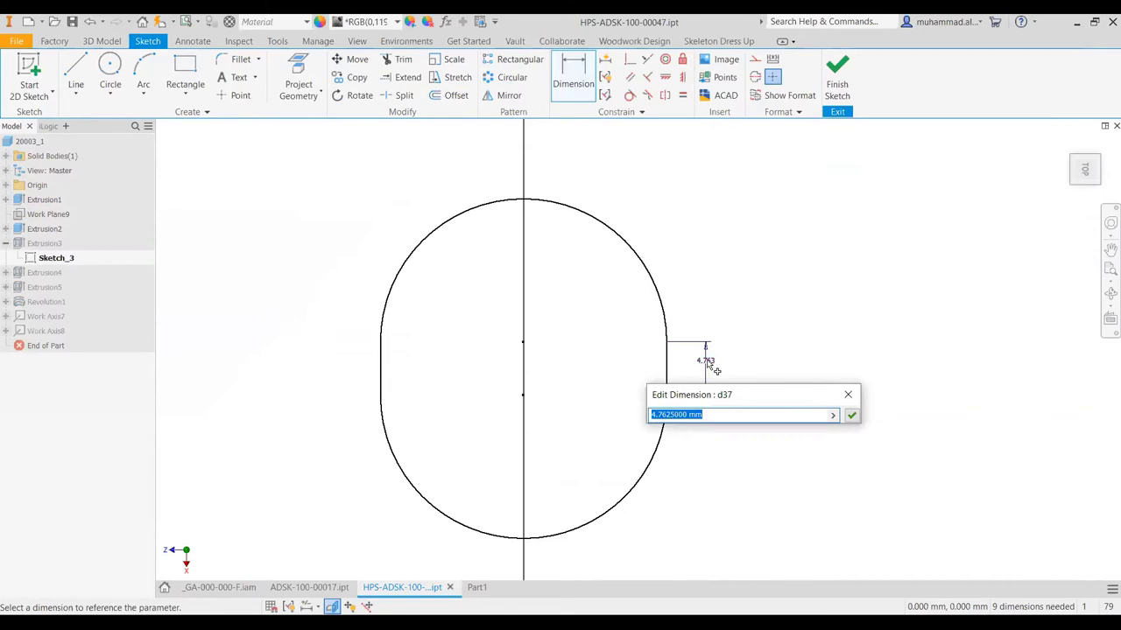
pyautogui.write('3.5')
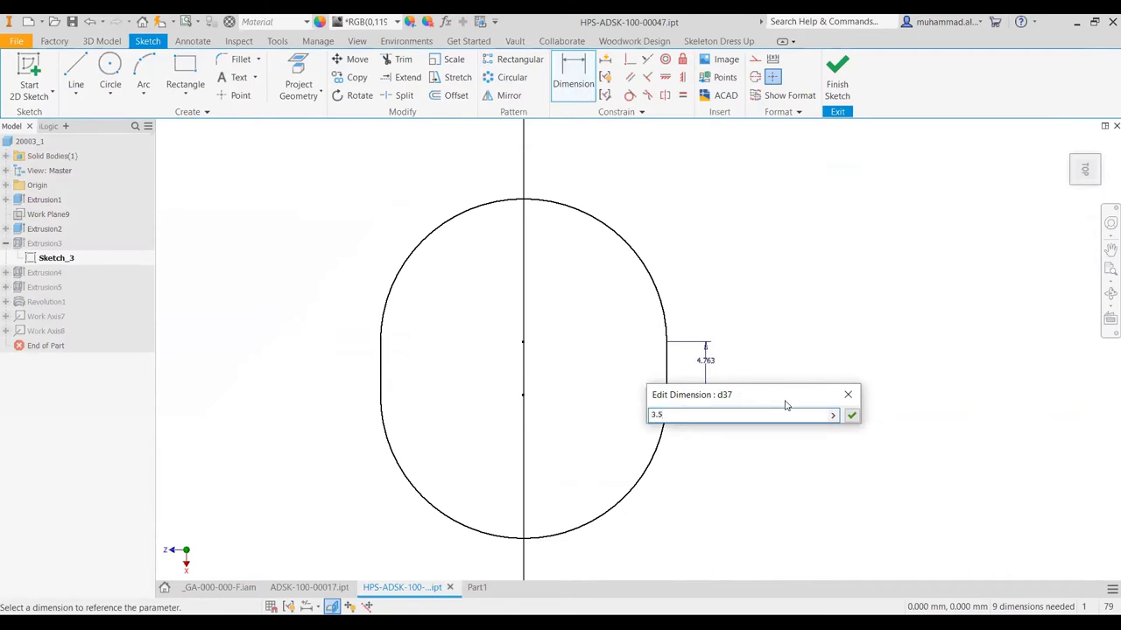
pyautogui.click(851, 415)
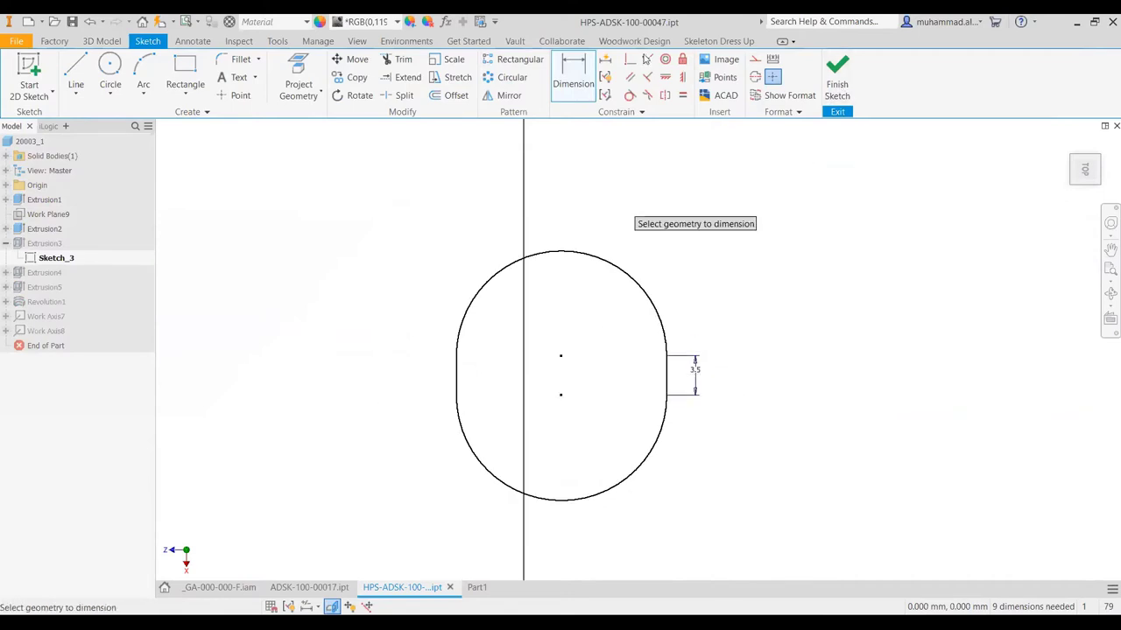
# Step: Project the part's origin Center Point into the slot sketch as an alignment reference
pyautogui.scroll(5, 671, 219)
pyautogui.scroll(3, 653, 230)
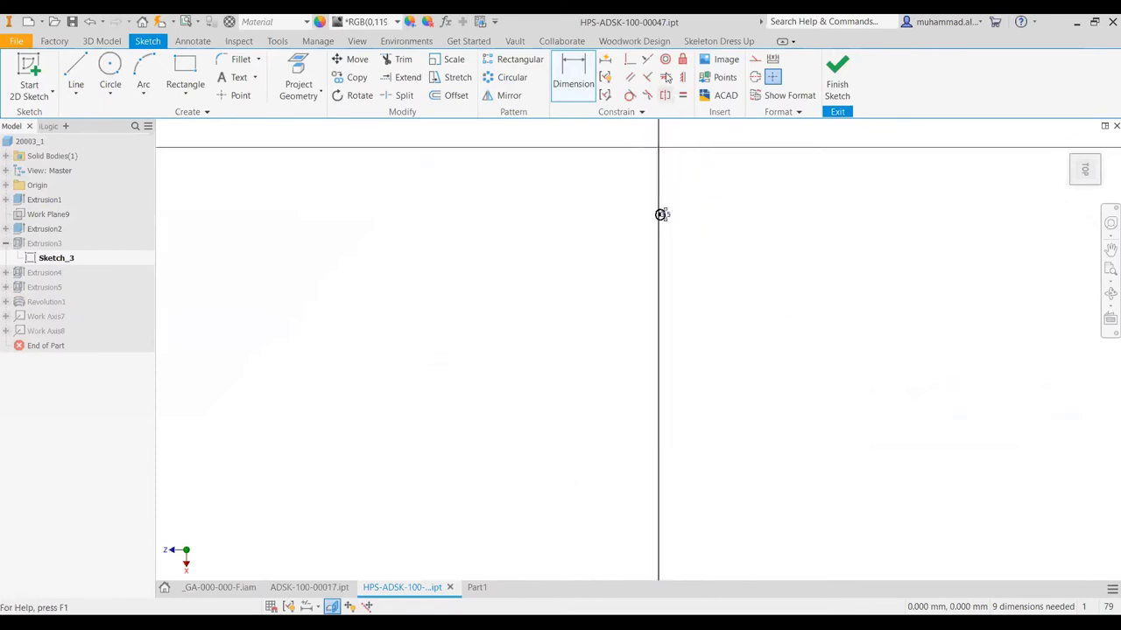
pyautogui.click(684, 79)
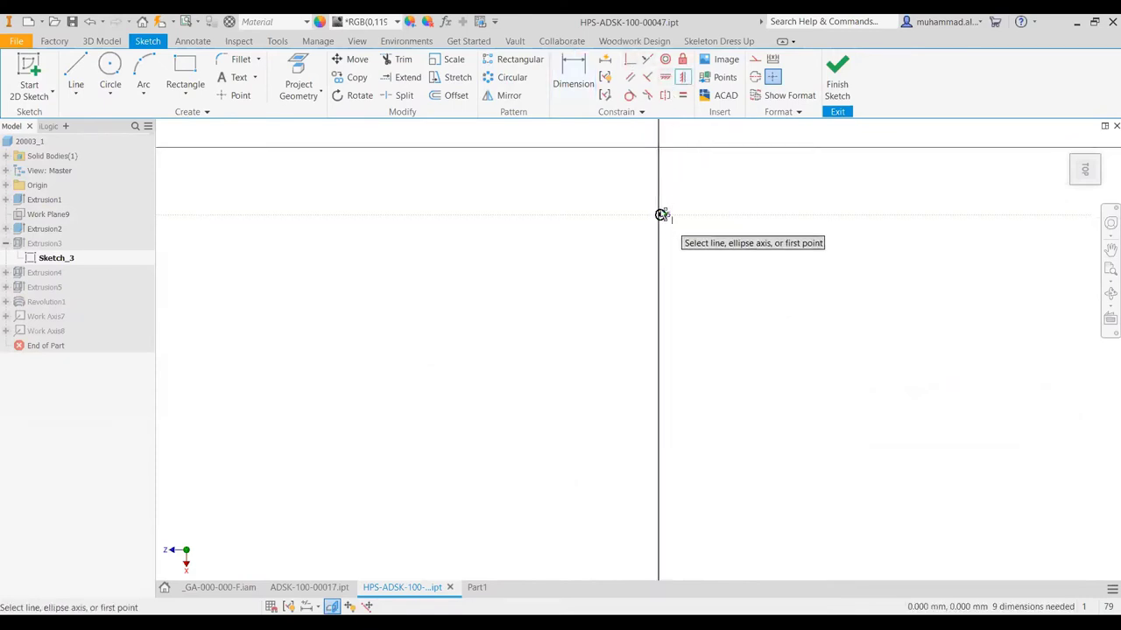
pyautogui.scroll(-3, 662, 223)
pyautogui.click(659, 251)
pyautogui.scroll(4, 671, 175)
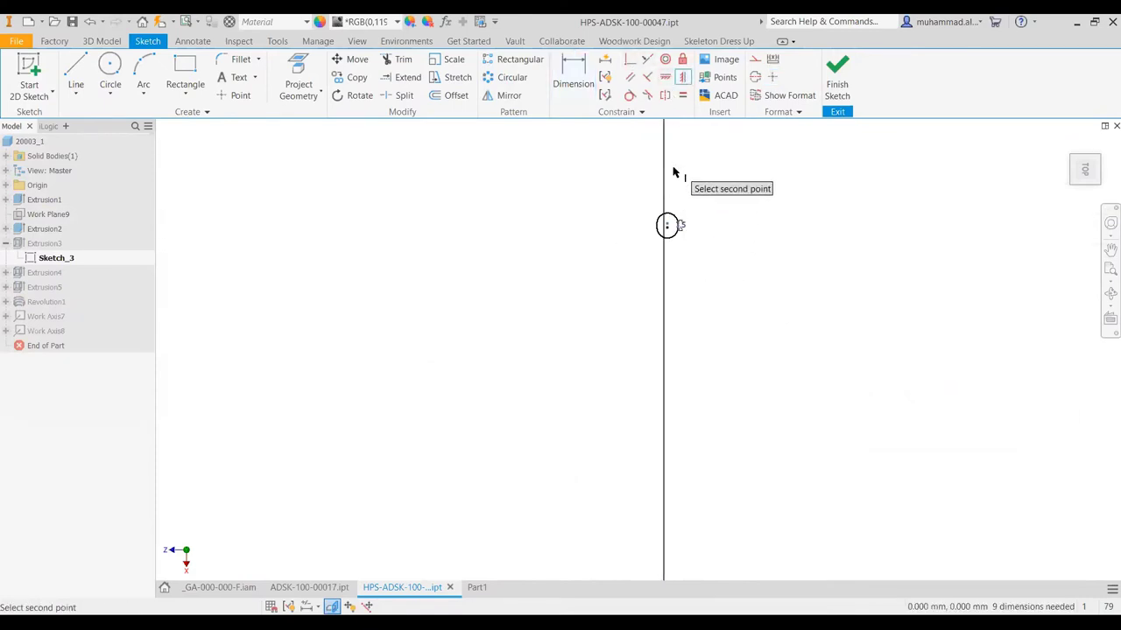
pyautogui.click(298, 74)
pyautogui.click(5, 185)
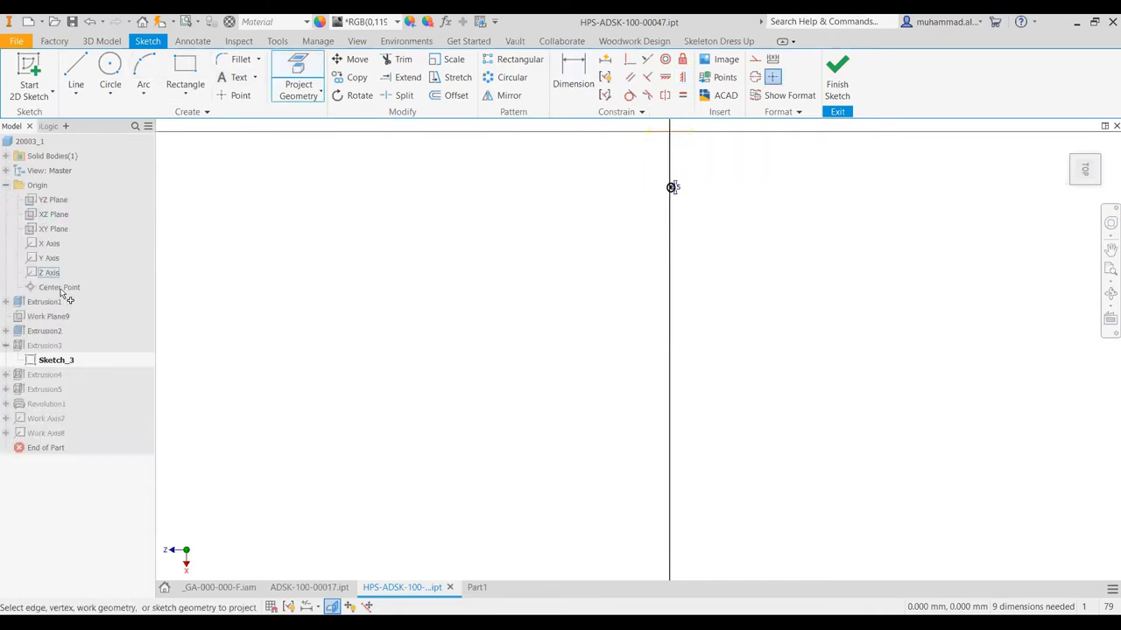
# Step: Try to align the slot's lower arc center with a vertical constraint, then undo that constraint
pyautogui.click(682, 77)
pyautogui.click(672, 186)
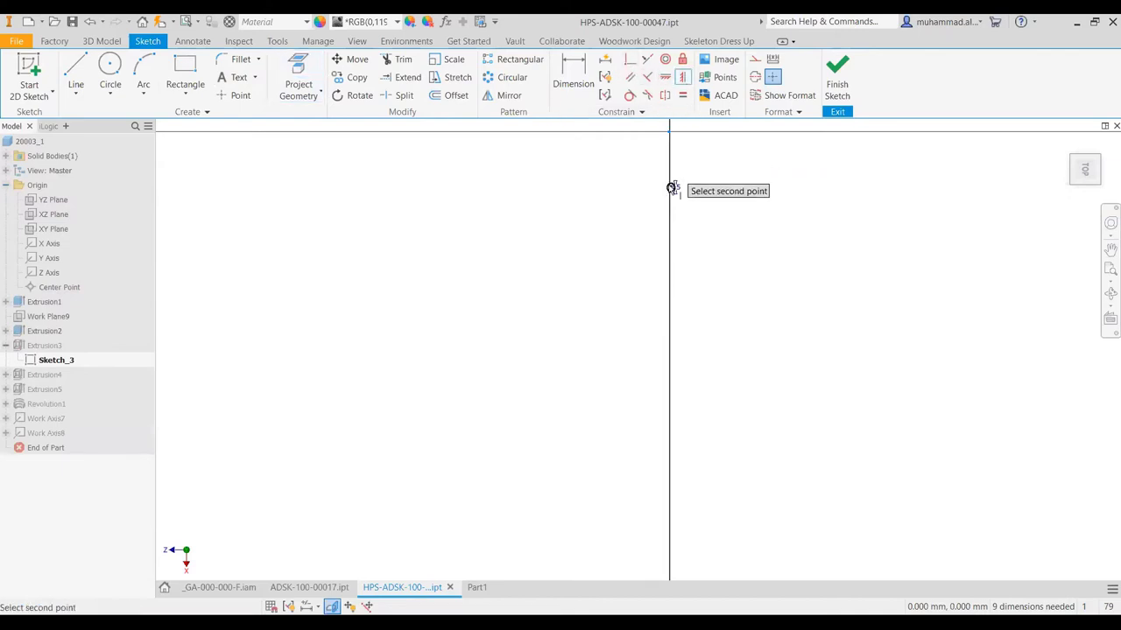
pyautogui.click(697, 223)
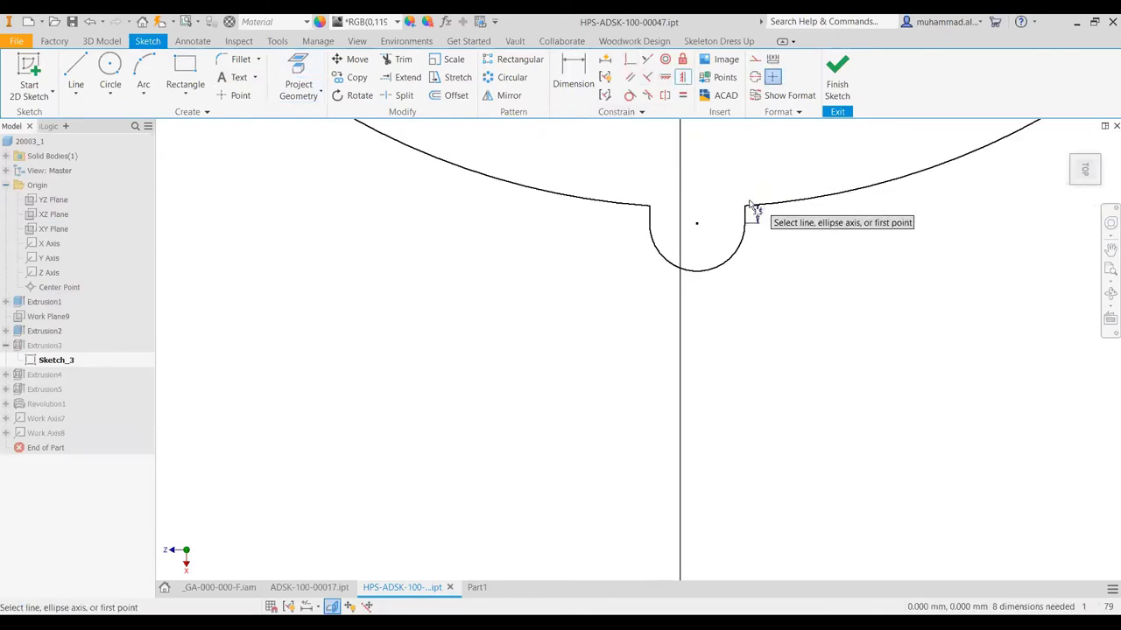
pyautogui.hotkey('ctrl', 'z')
pyautogui.rightClick(786, 192)
pyautogui.press('Escape')
pyautogui.moveTo(696, 204); pyautogui.dragTo(685, 205)
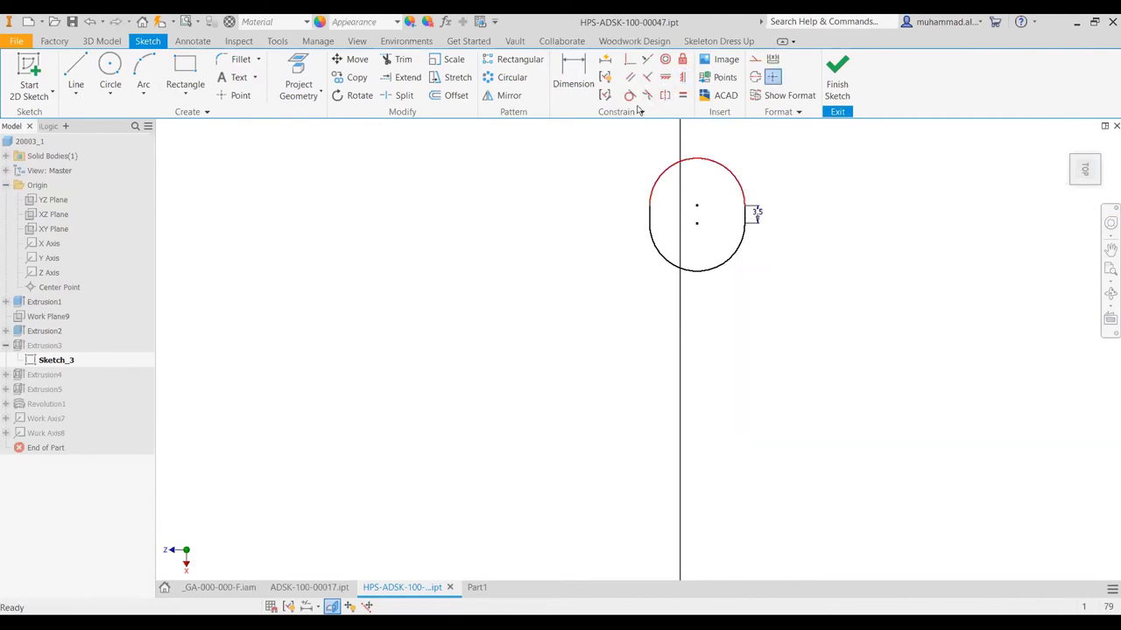
# Step: Apply automatic dimensions and constraints to the slot sketch, then finish the sketch and bring the modified mounting hole into view
pyautogui.click(608, 60)
pyautogui.click(228, 224)
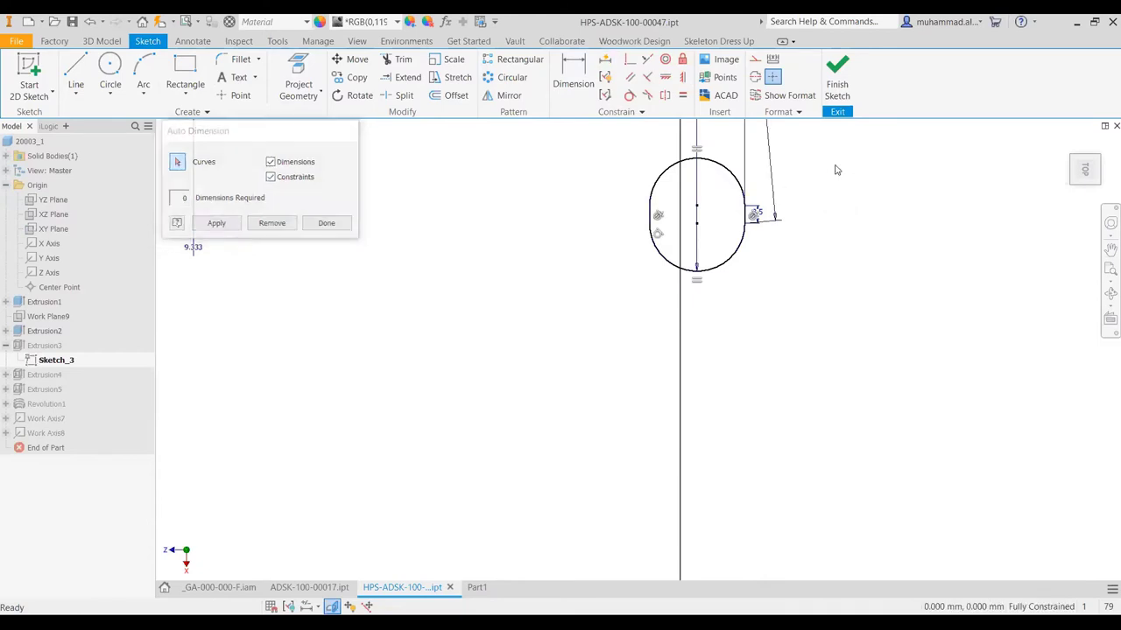
pyautogui.scroll(-5, 807, 219)
pyautogui.scroll(3, 808, 201)
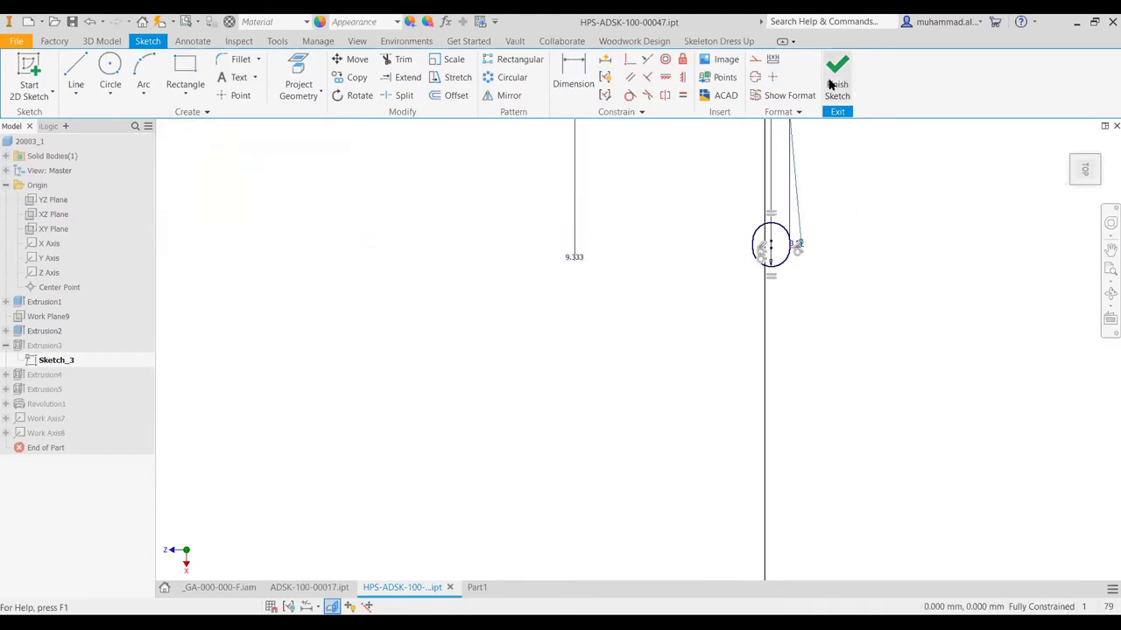
pyautogui.keyDown('shift'); pyautogui.moveTo(797, 219); pyautogui.dragTo(807, 264, button='middle'); pyautogui.keyUp('shift')
pyautogui.moveTo(807, 264); pyautogui.dragTo(745, 391, button='right')
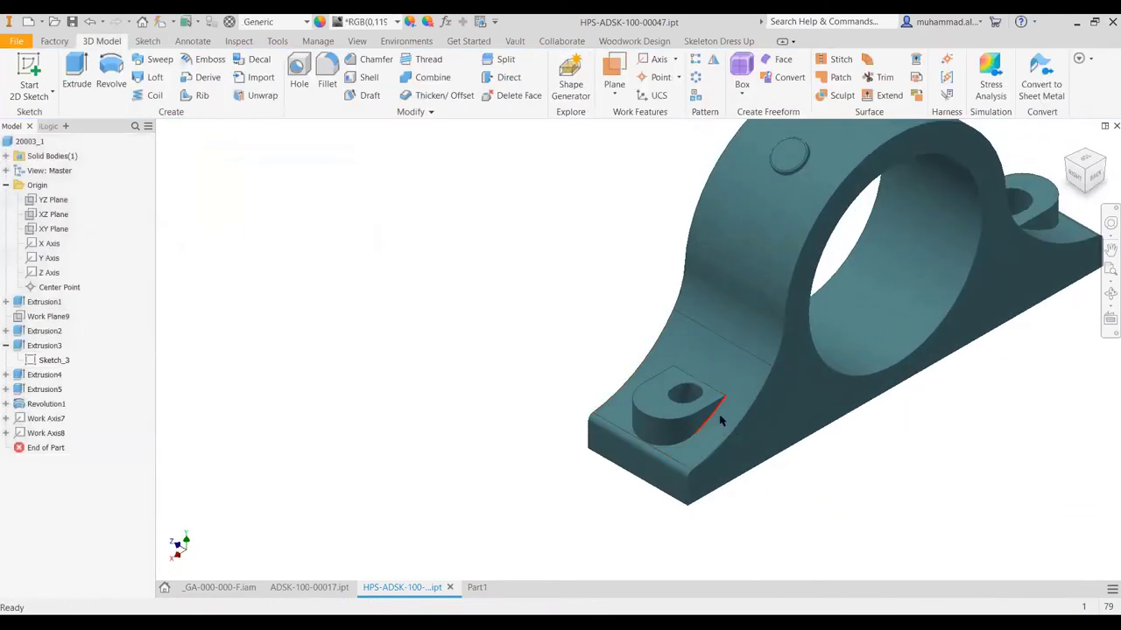
pyautogui.scroll(4, 712, 407)
pyautogui.scroll(-2, 670, 389)
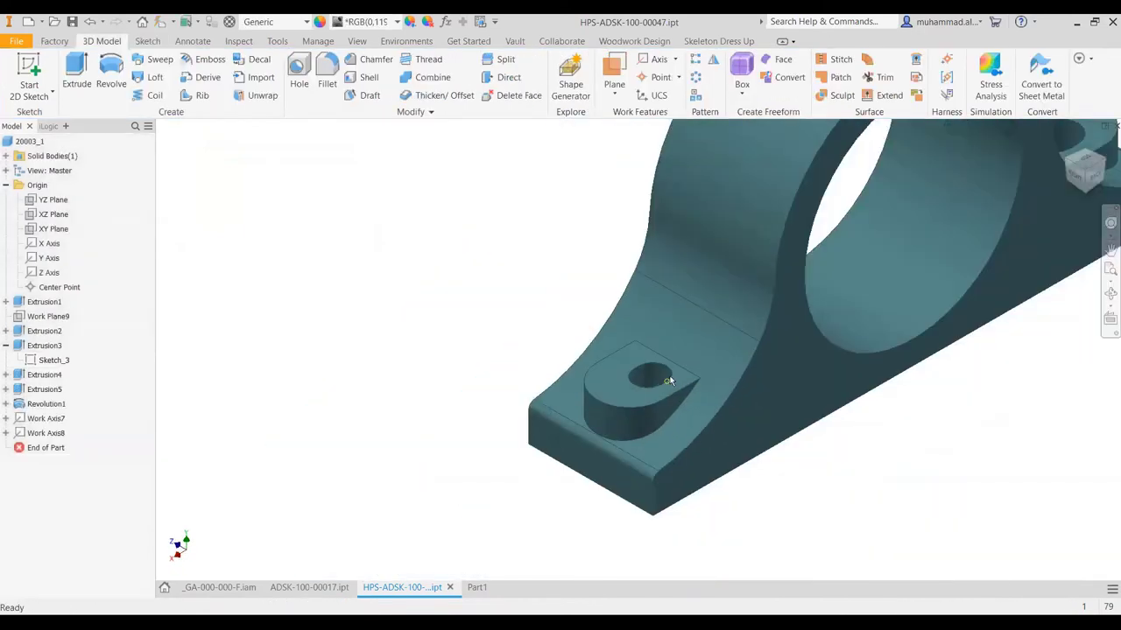
# Step: Examine the sketches under Extrusion2 and Extrusion3 against the part, then review the overall part and its large bore
pyautogui.click(7, 346)
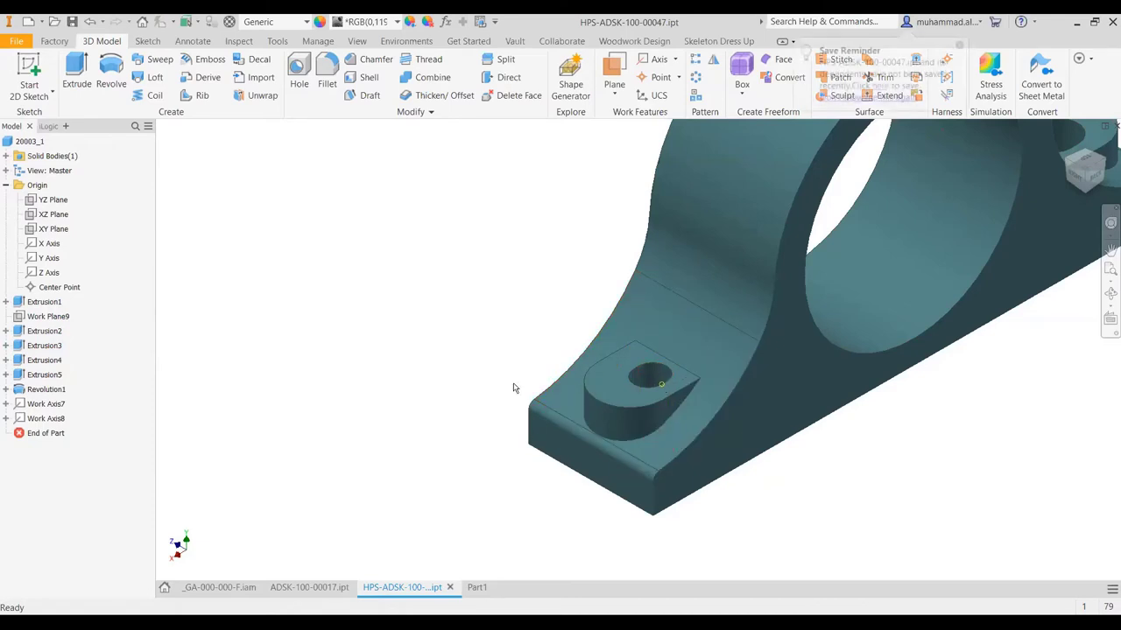
pyautogui.click(6, 331)
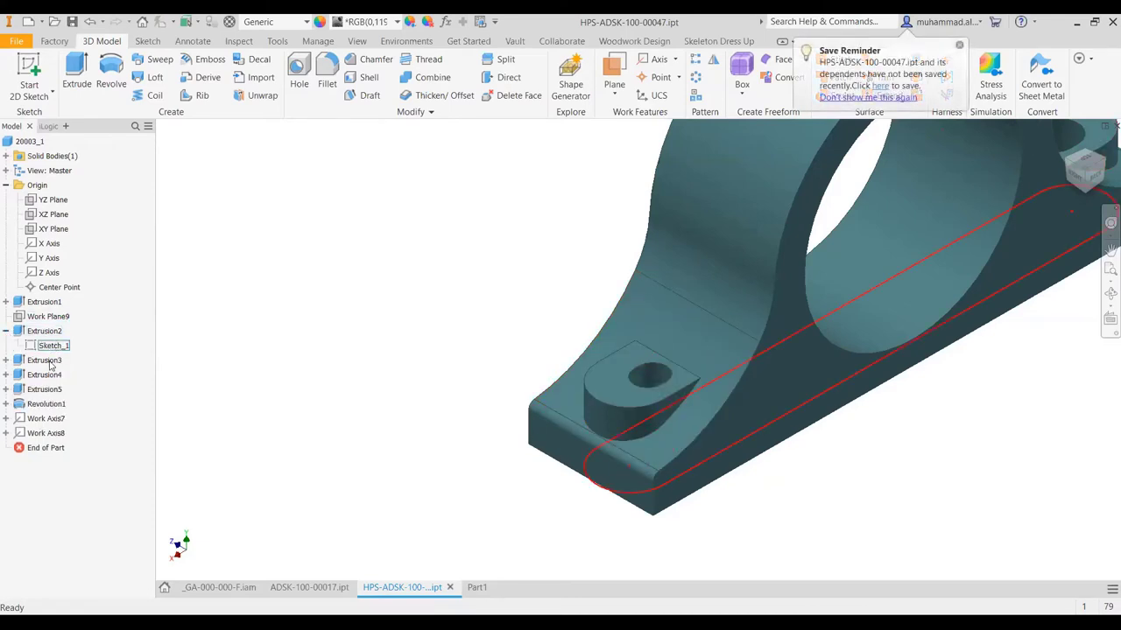
pyautogui.click(6, 360)
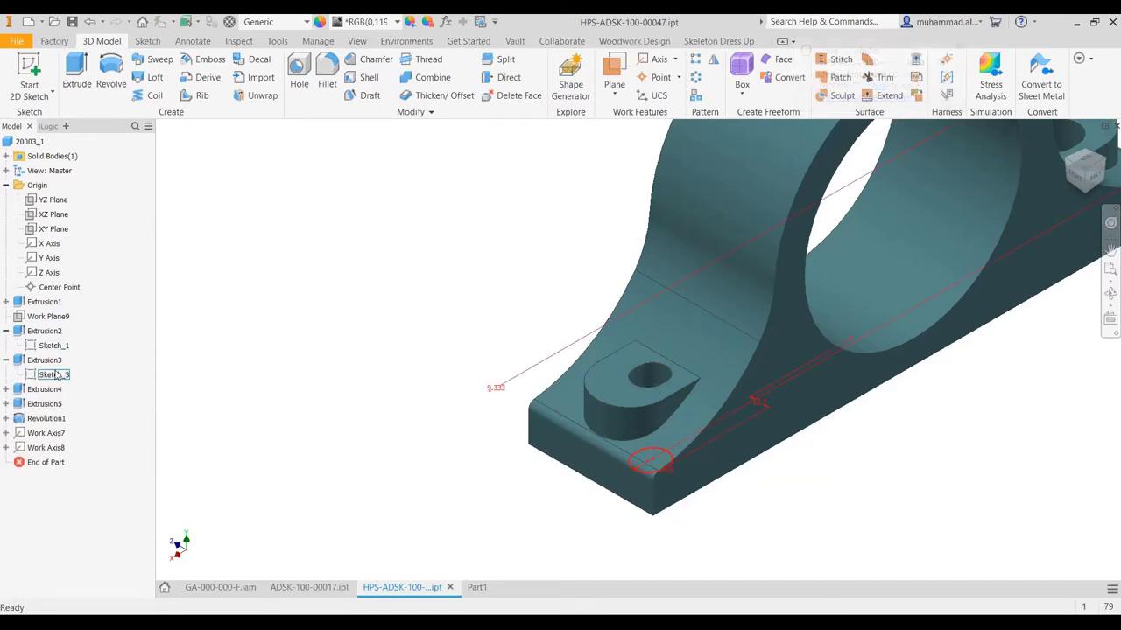
pyautogui.click(6, 360)
pyautogui.scroll(-5, 402, 353)
pyautogui.scroll(4, 493, 323)
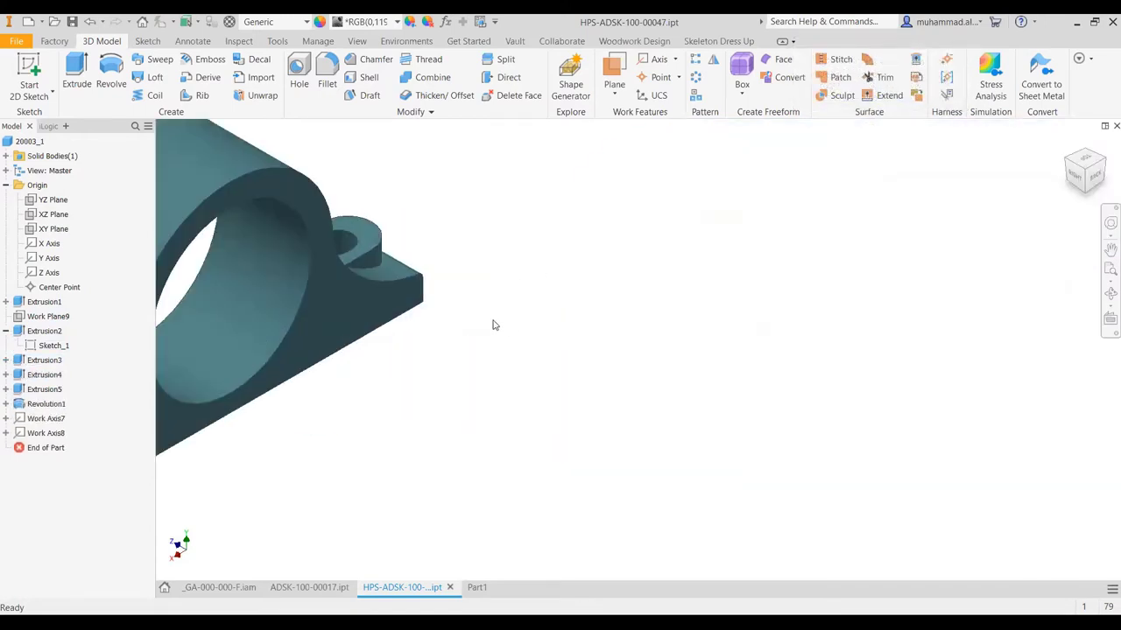
pyautogui.scroll(-4, 430, 292)
pyautogui.click(413, 305)
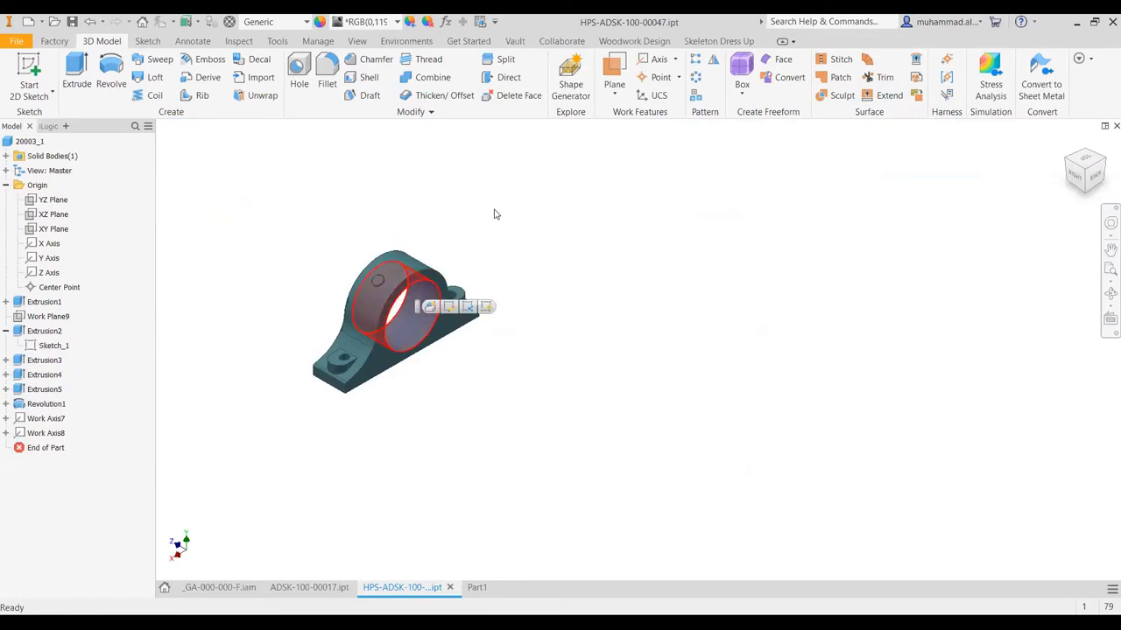
# Step: Resize the large bore's cylindrical face inward by 3 mm with a Direct Edit size operation
pyautogui.click(508, 77)
pyautogui.scroll(5, 405, 342)
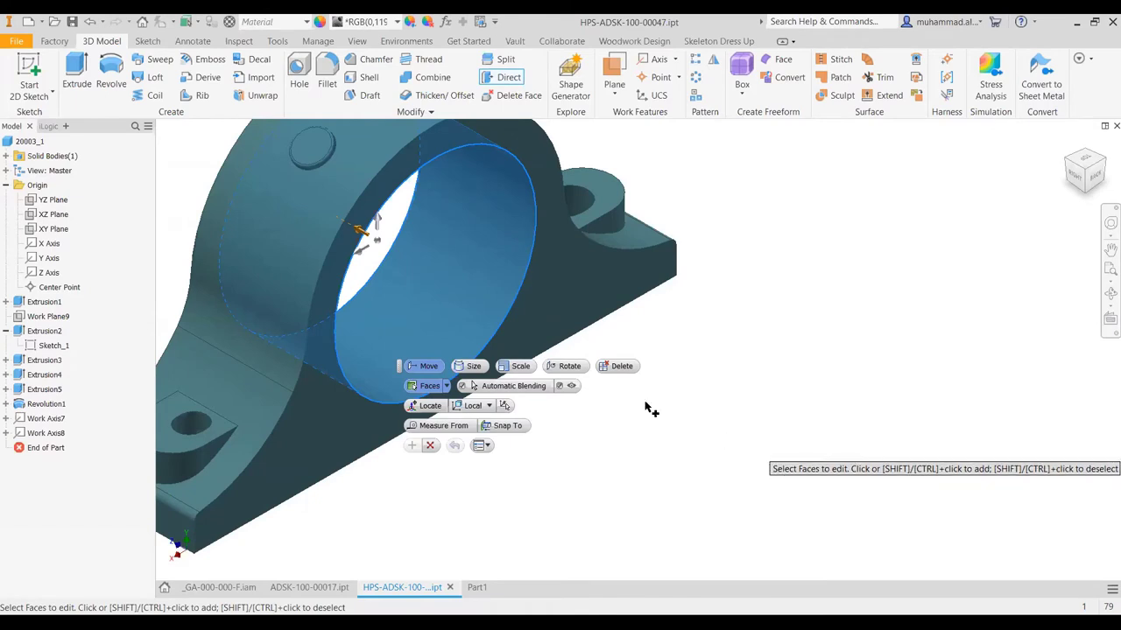
pyautogui.click(470, 366)
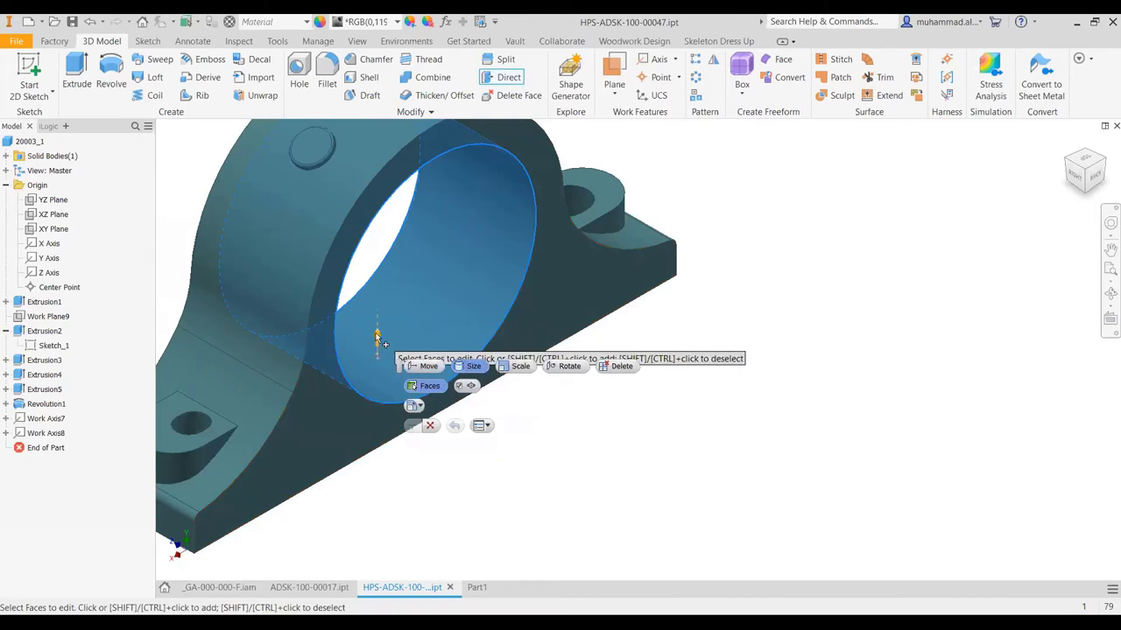
pyautogui.click(377, 337)
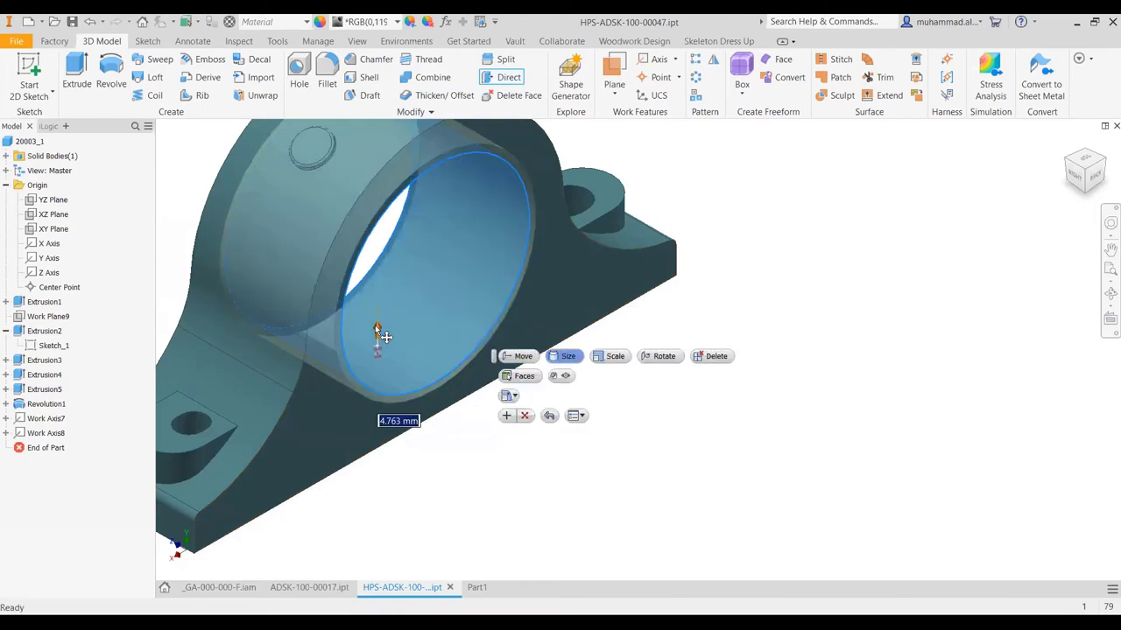
pyautogui.write('3.175')
pyautogui.press('Return')
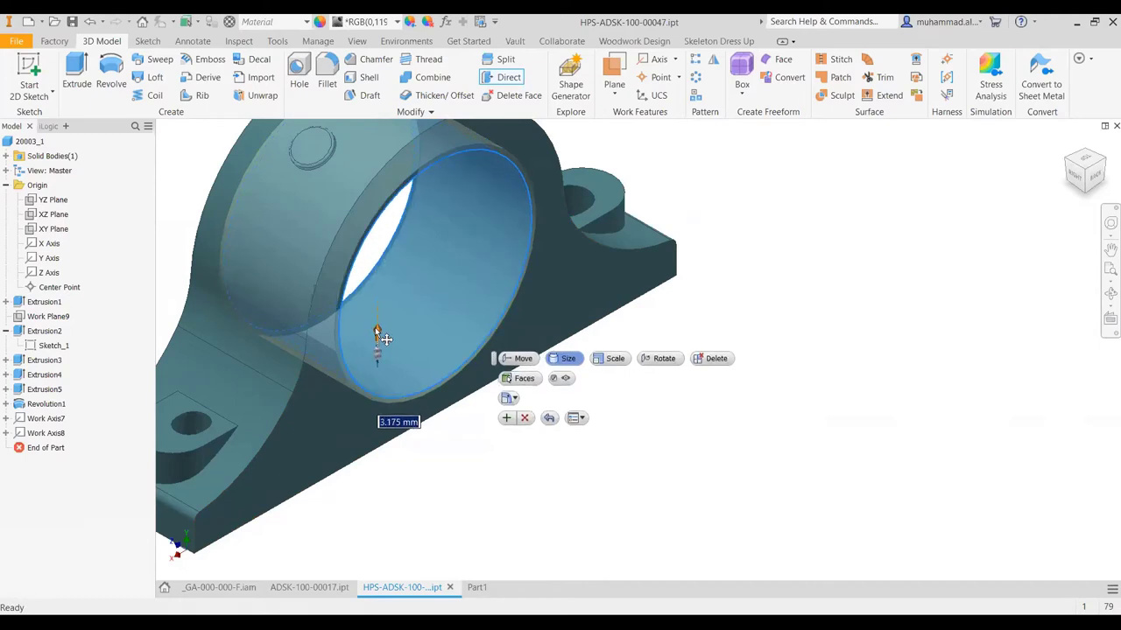
pyautogui.write('3')
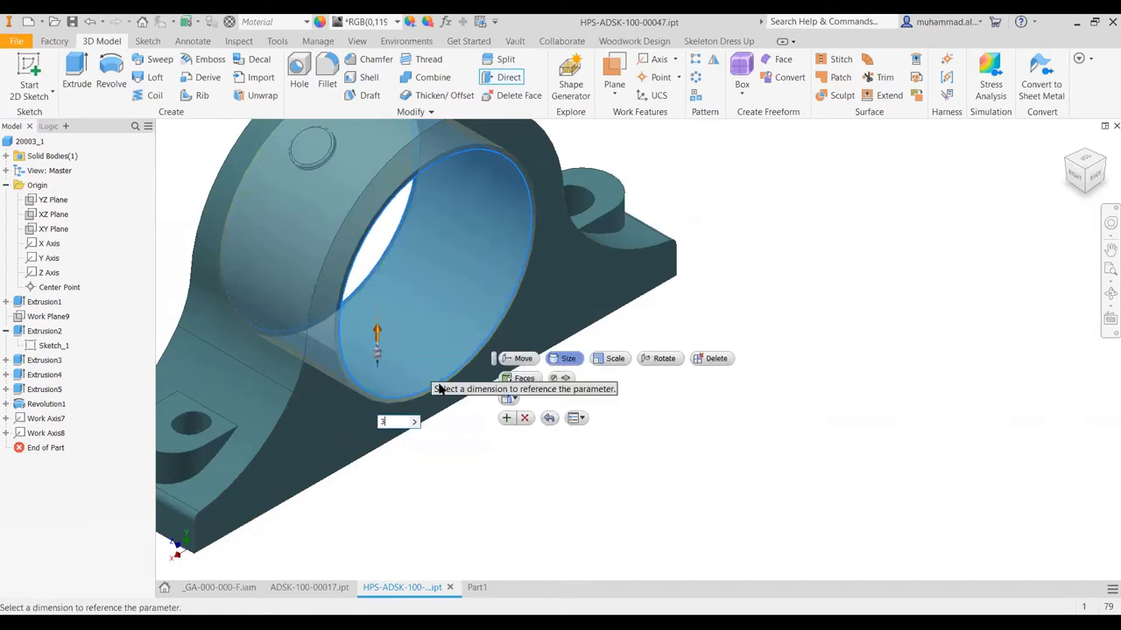
pyautogui.click(506, 418)
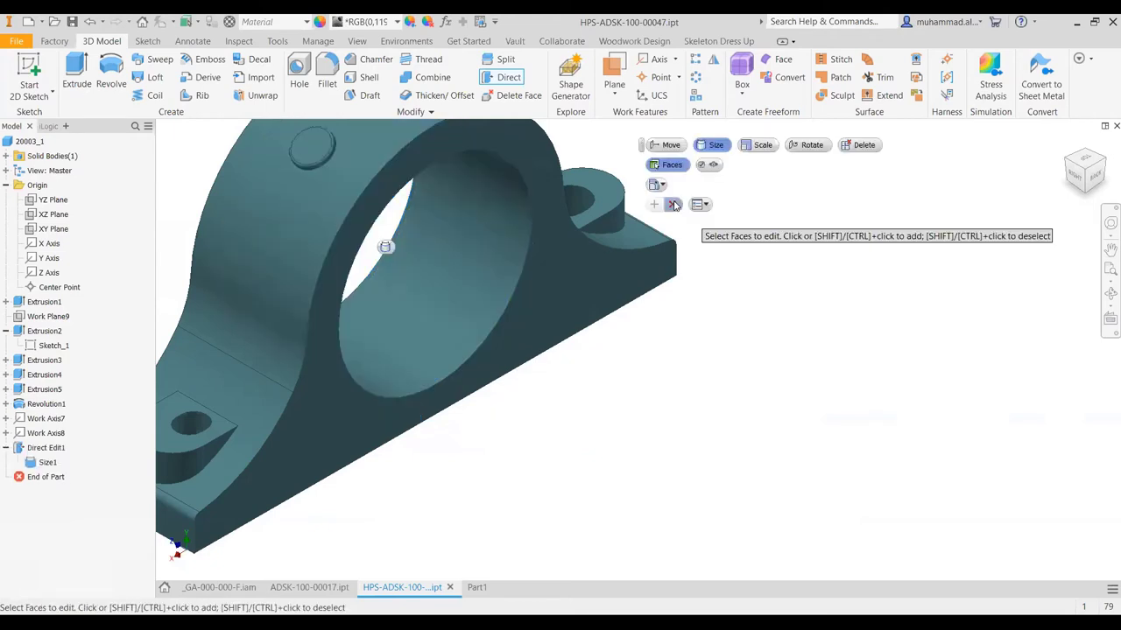
pyautogui.click(673, 205)
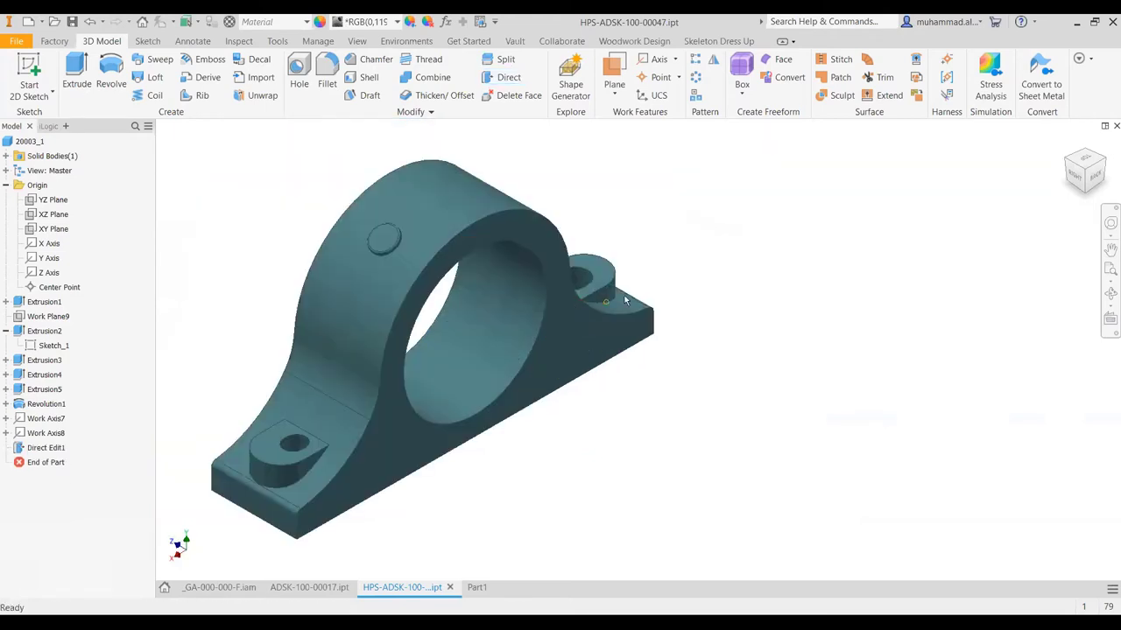
# Step: Enlarge the mounting boss by offsetting its curved and flat side faces outward 1.5 mm with a Direct Edit size operation
pyautogui.scroll(5, 280, 464)
pyautogui.click(289, 462)
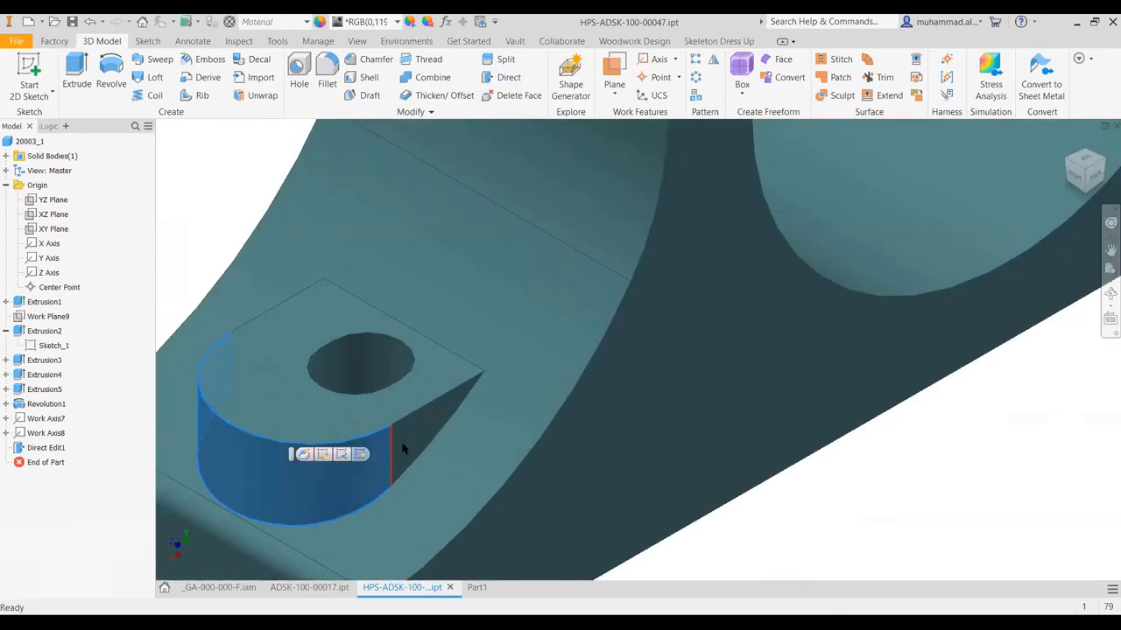
pyautogui.keyDown('ctrl'); pyautogui.click(411, 444); pyautogui.keyUp('ctrl')
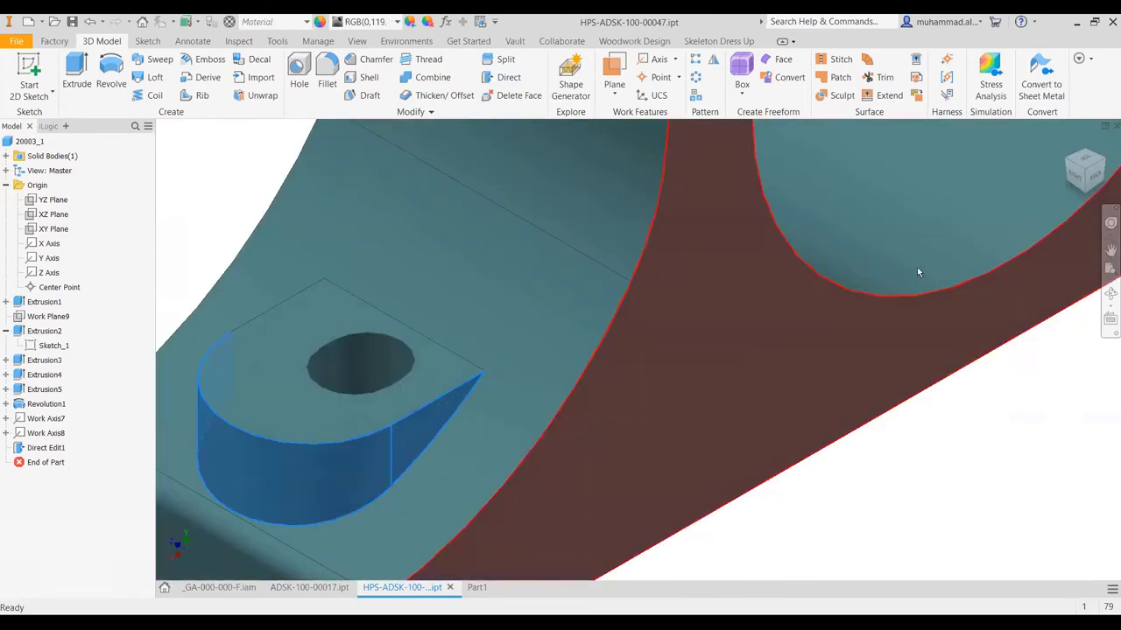
pyautogui.click(1067, 142)
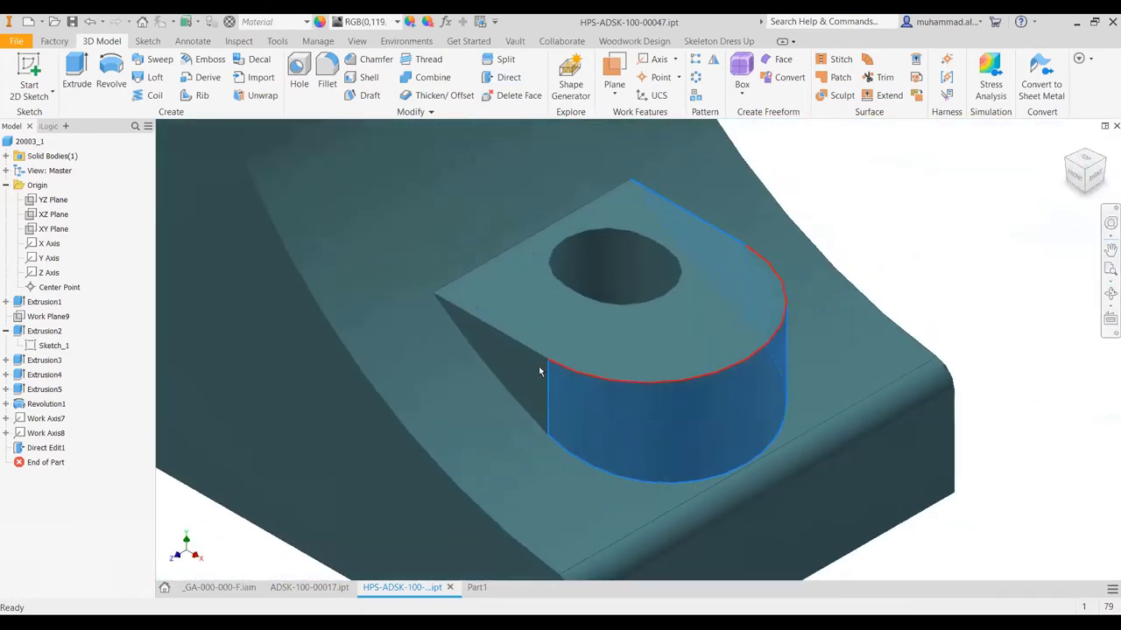
pyautogui.click(515, 80)
pyautogui.moveTo(754, 422); pyautogui.dragTo(774, 447)
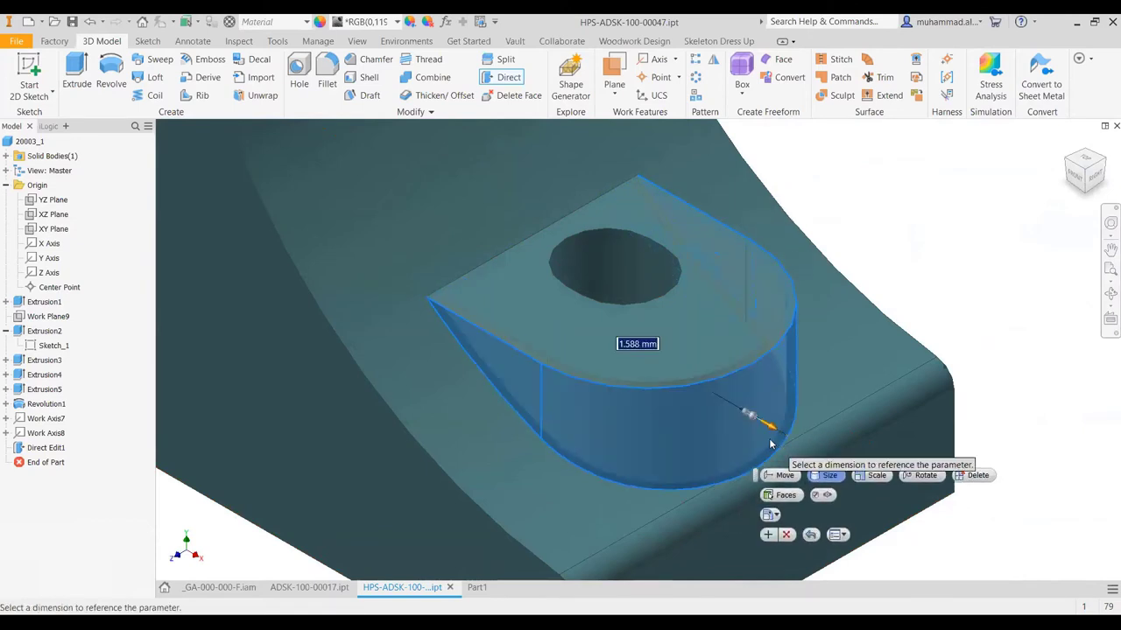
pyautogui.write('1.5')
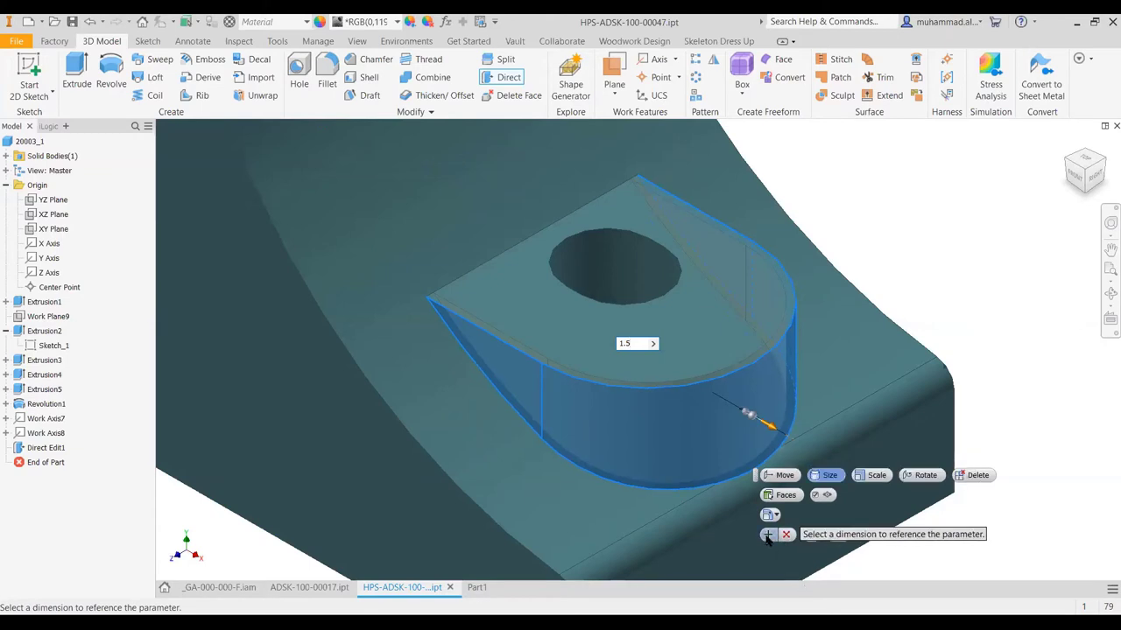
pyautogui.click(767, 534)
pyautogui.scroll(5, 771, 278)
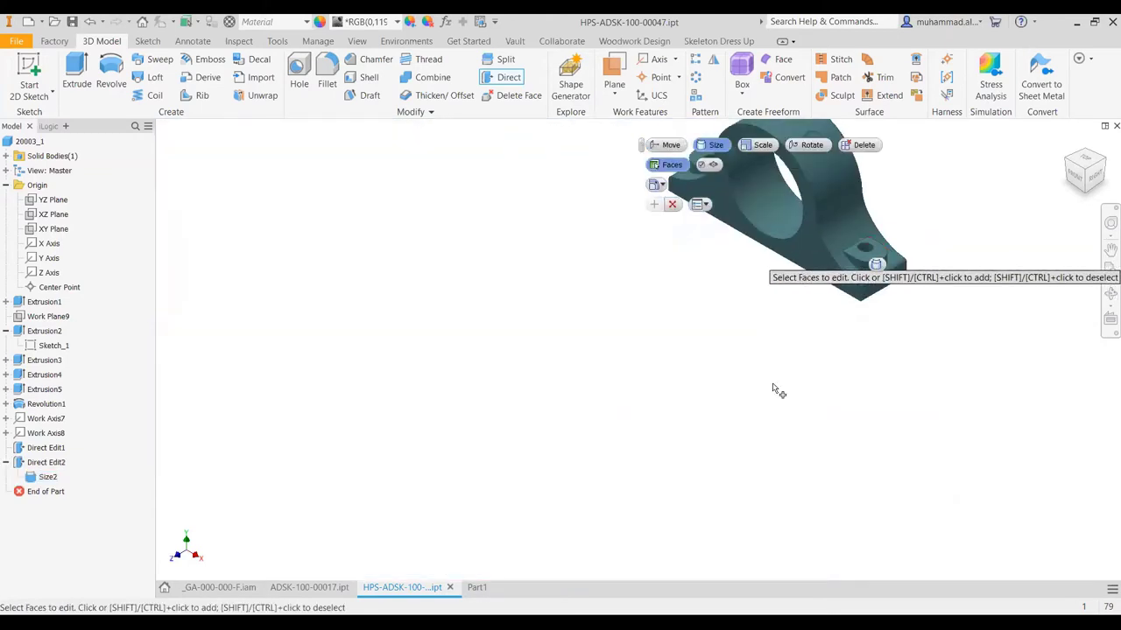
pyautogui.scroll(-3, 1051, 228)
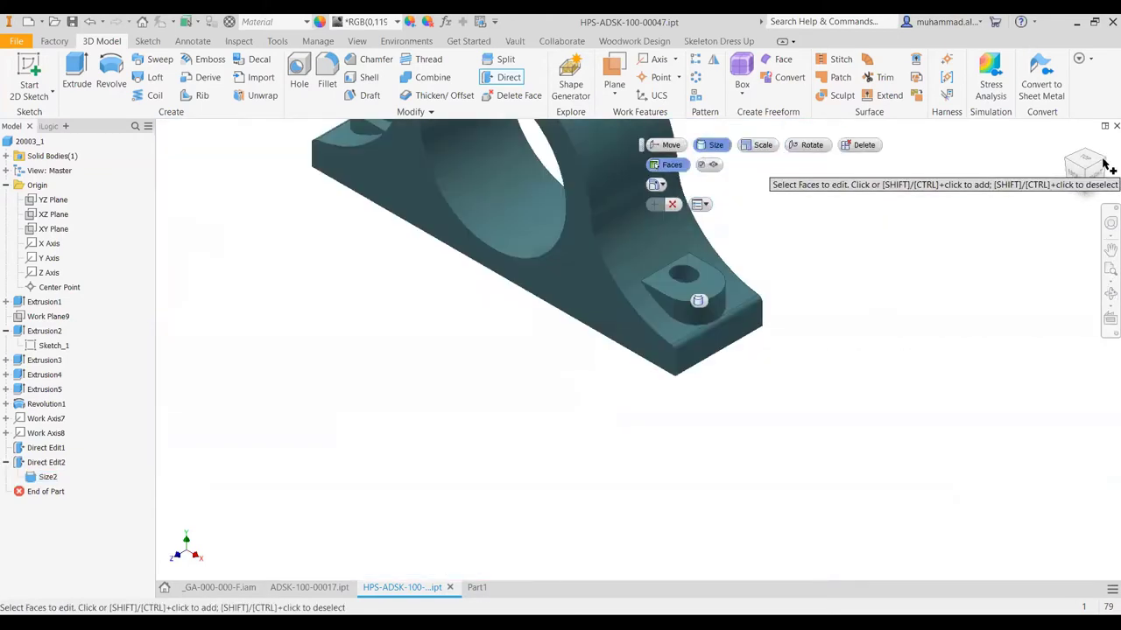
pyautogui.press('Escape')
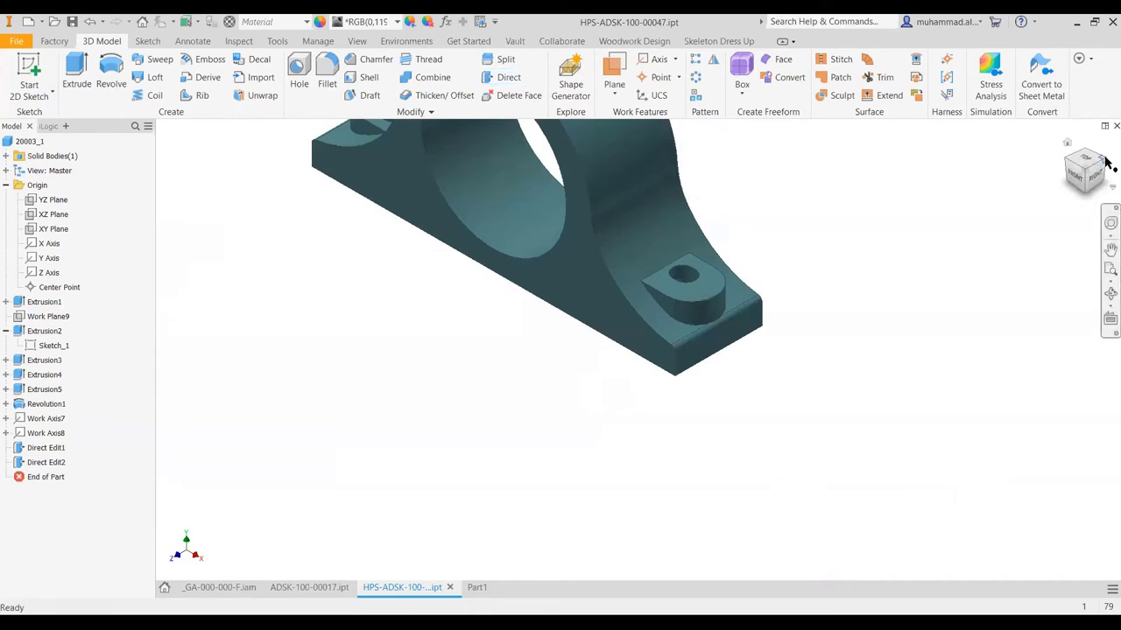
# Step: View the whole bearing part from the opposite corner and compare it with the parametric block in Part1
pyautogui.click(1105, 163)
pyautogui.click(475, 592)
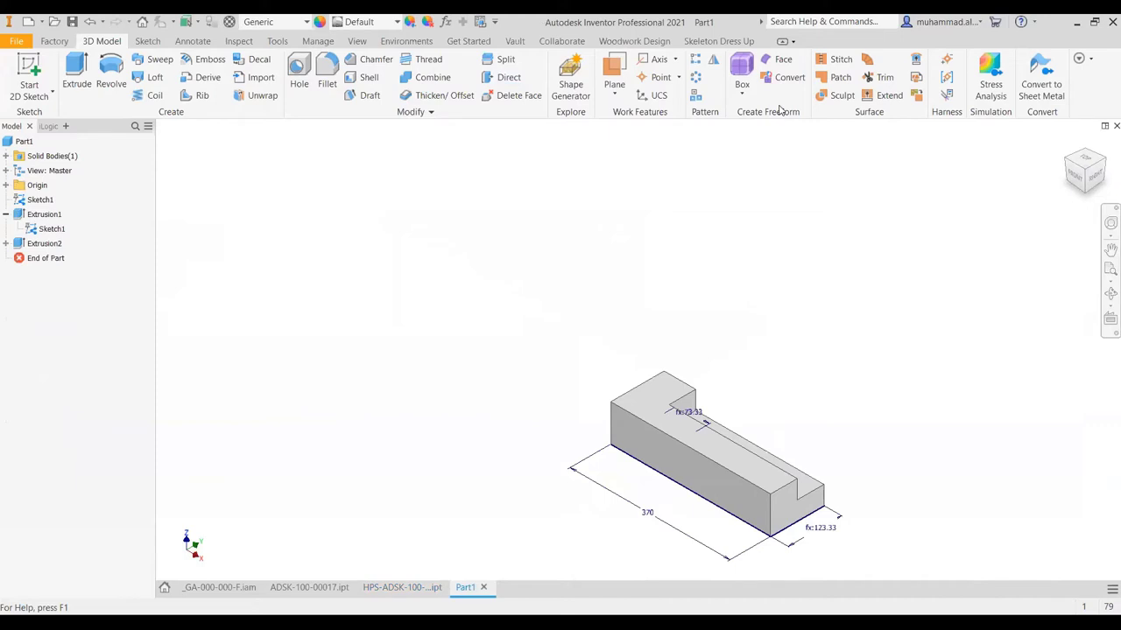
pyautogui.click(402, 588)
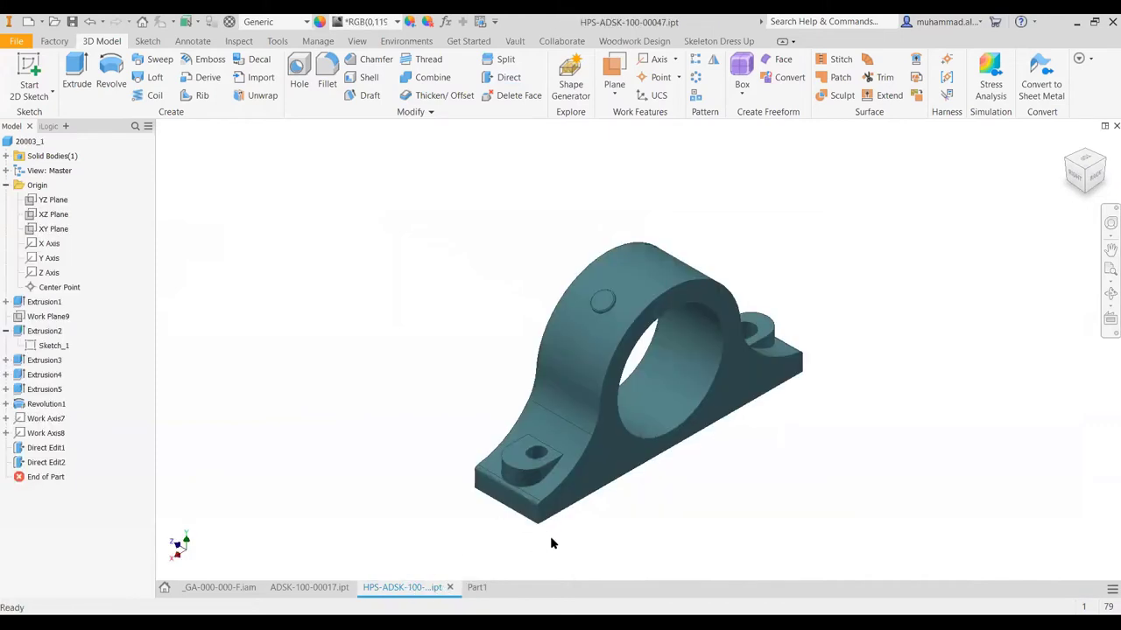
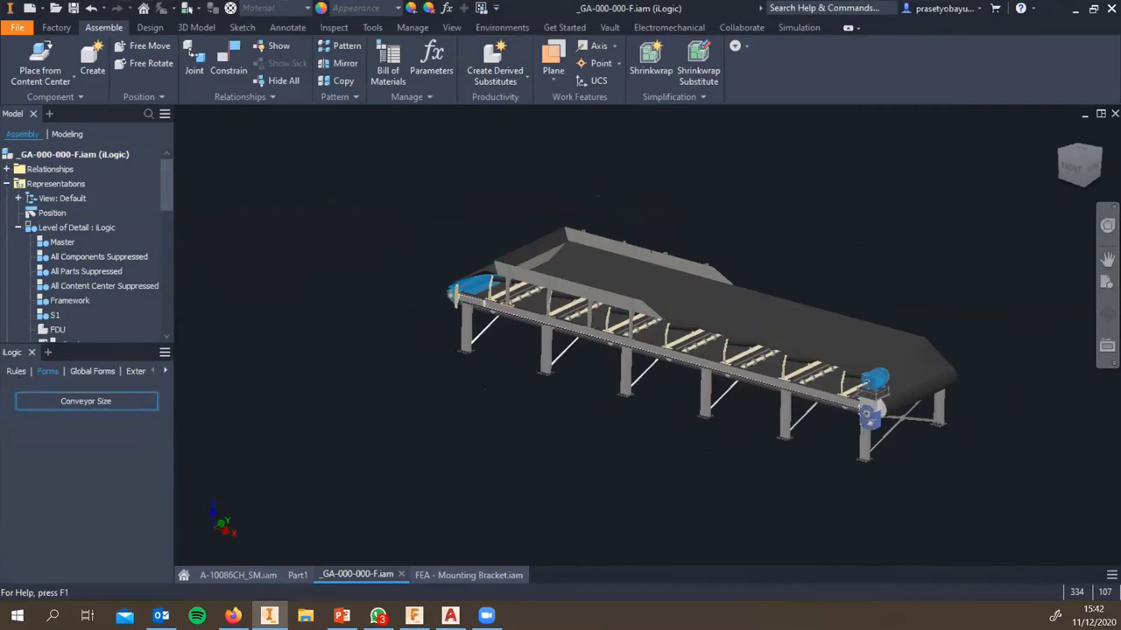
# Step: Set the conveyor's length to 12 m in the Conveyor Size form and apply the change
pyautogui.click(86, 401)
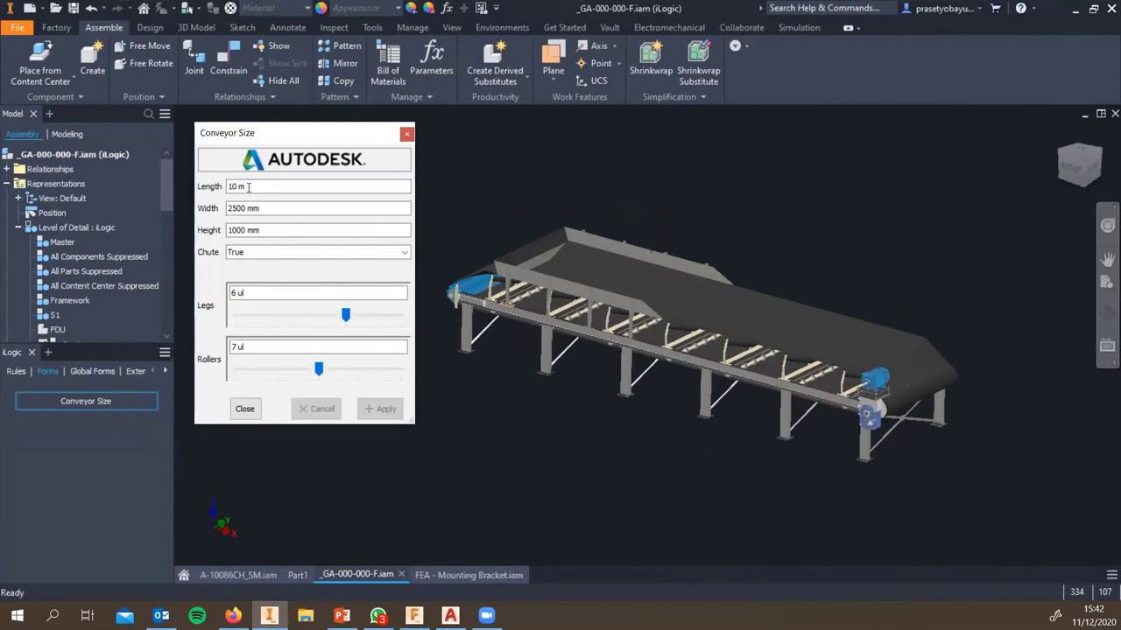
pyautogui.moveTo(274, 186); pyautogui.dragTo(208, 187)
pyautogui.write('12')
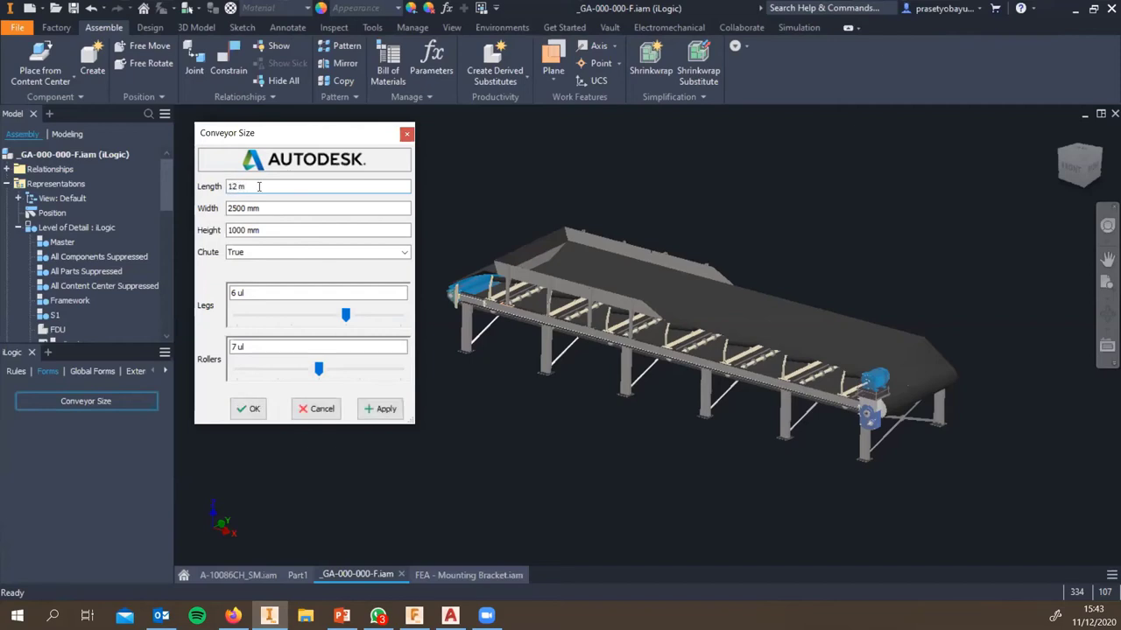
pyautogui.click(379, 409)
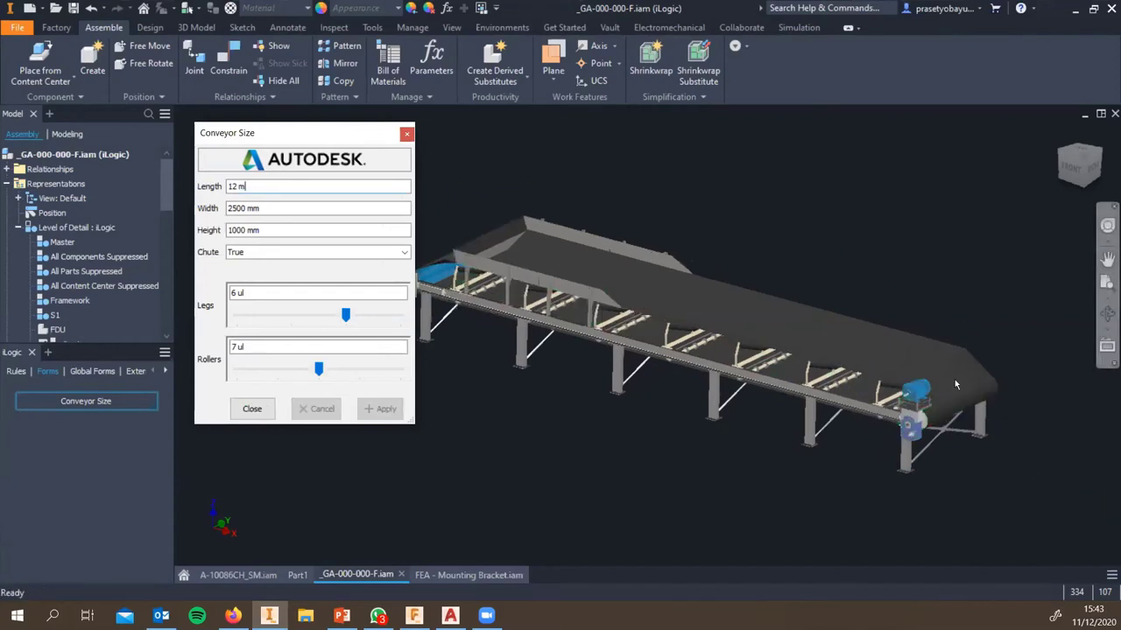
# Step: Set the conveyor's number of legs to 8 and apply the change to the assembly
pyautogui.moveTo(690, 388); pyautogui.dragTo(741, 366, button='middle')
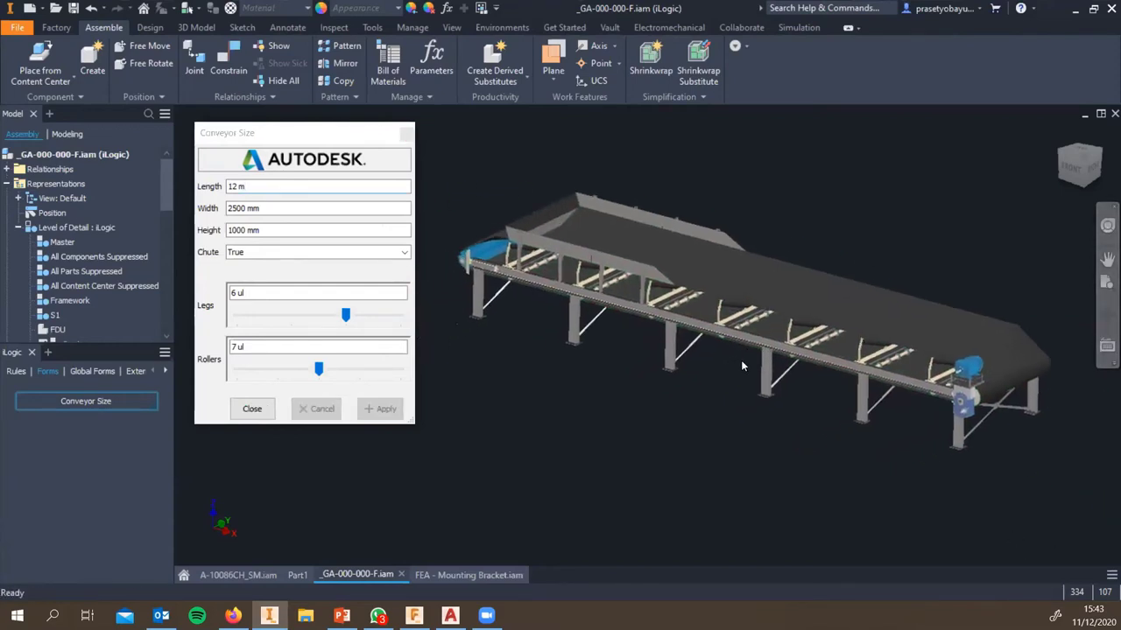
pyautogui.keyDown('shift'); pyautogui.moveTo(691, 423); pyautogui.dragTo(718, 422, button='middle'); pyautogui.keyUp('shift')
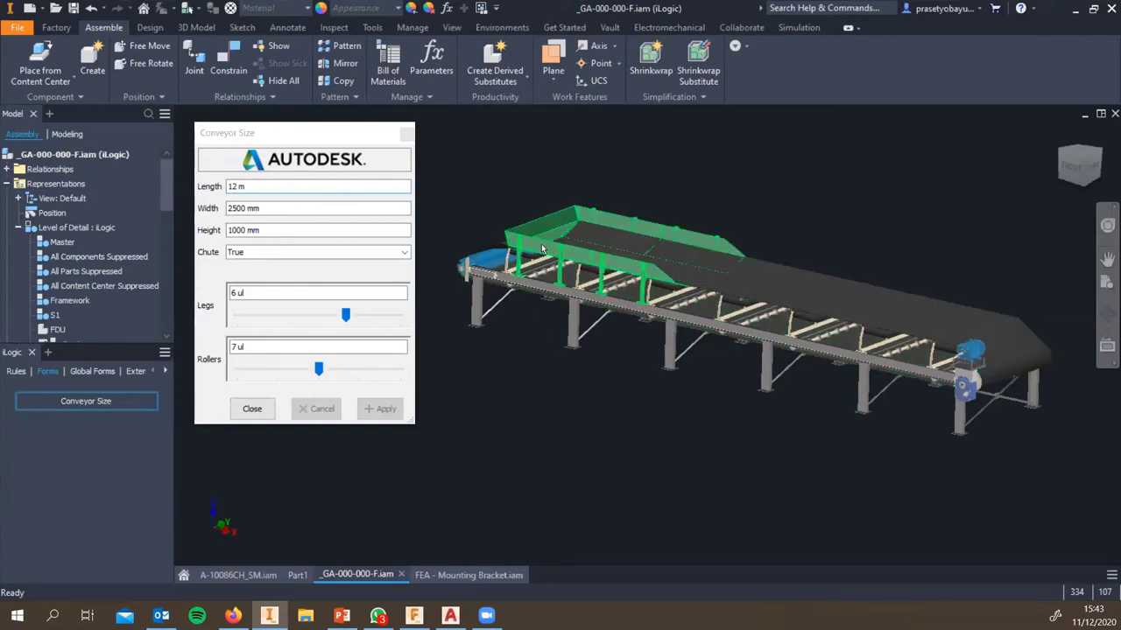
pyautogui.rightClick(481, 308)
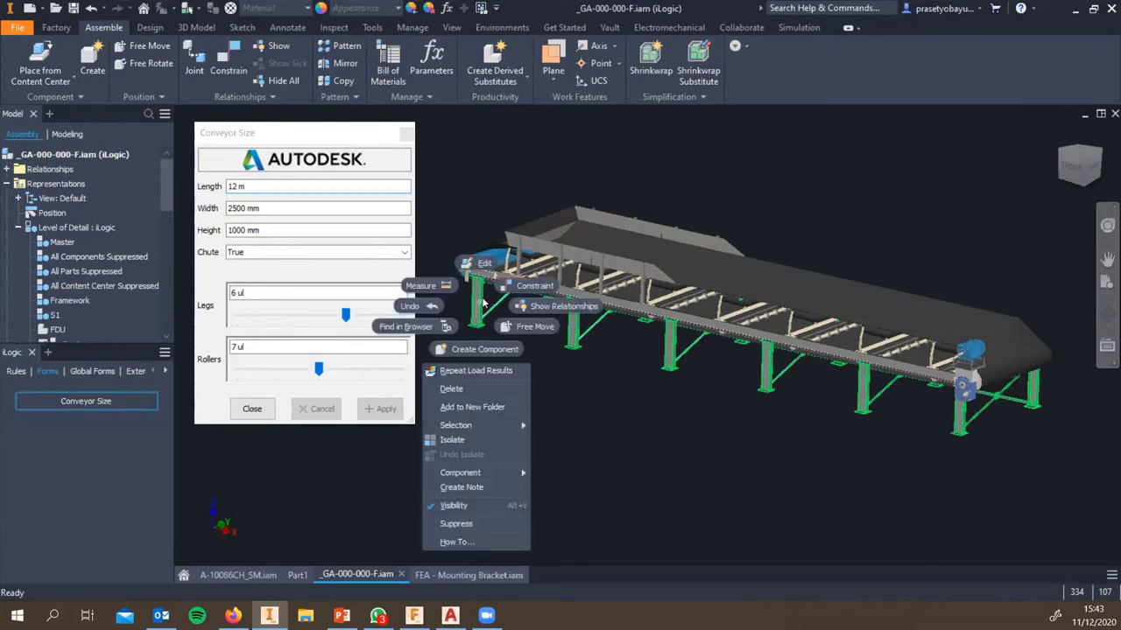
pyautogui.click(483, 304)
pyautogui.scroll(3, 749, 356)
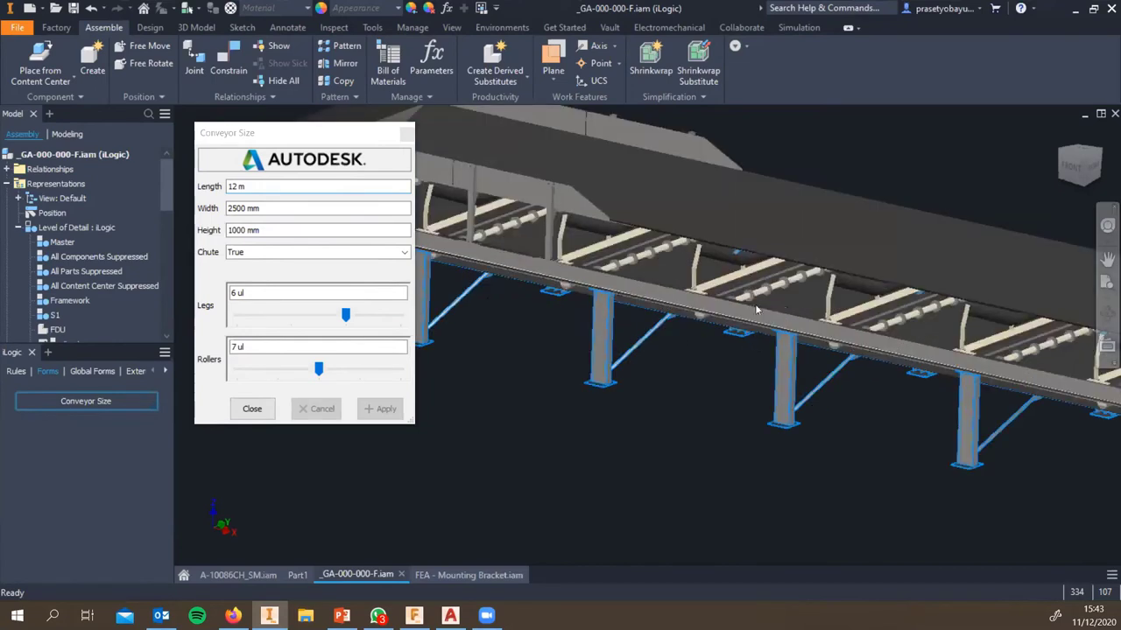
pyautogui.scroll(-3, 705, 369)
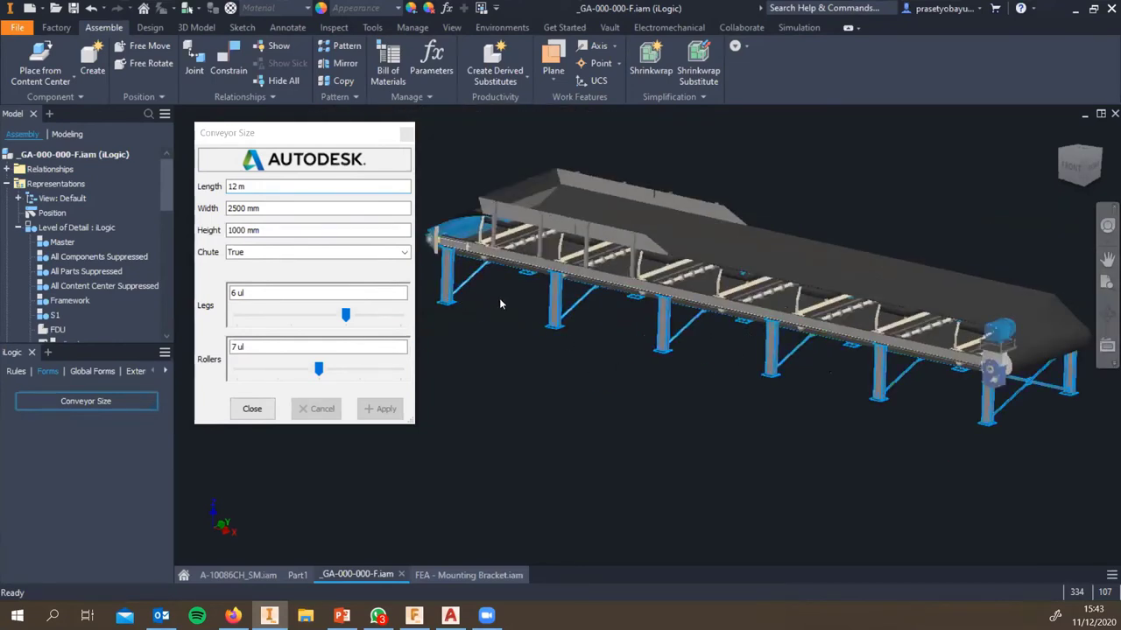
pyautogui.click(346, 314)
pyautogui.moveTo(376, 321); pyautogui.dragTo(407, 315)
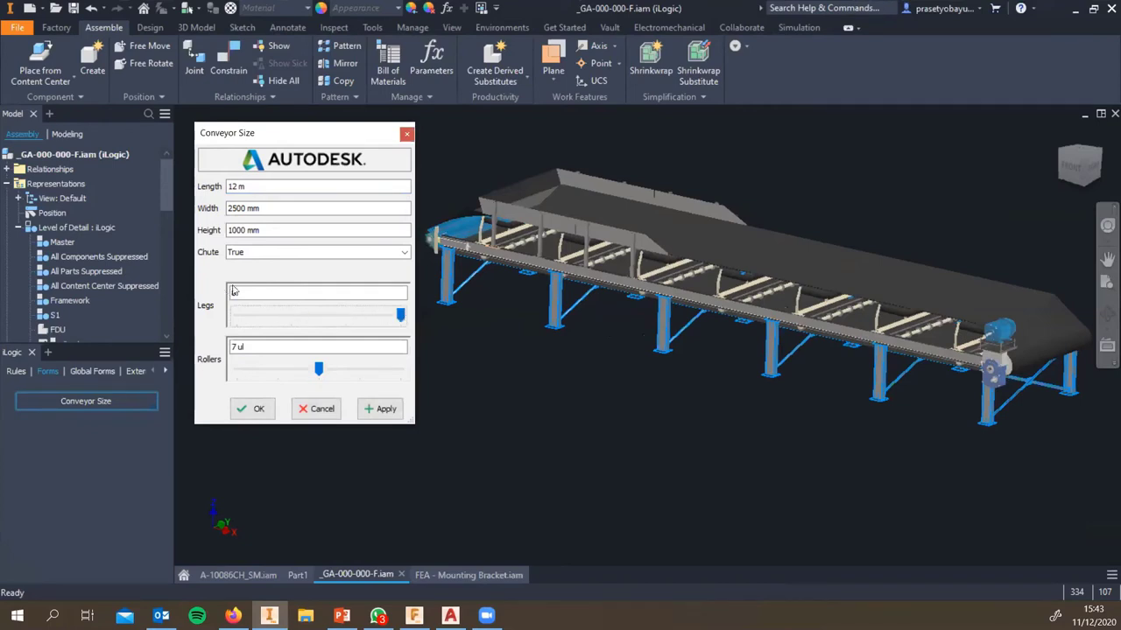
pyautogui.click(382, 409)
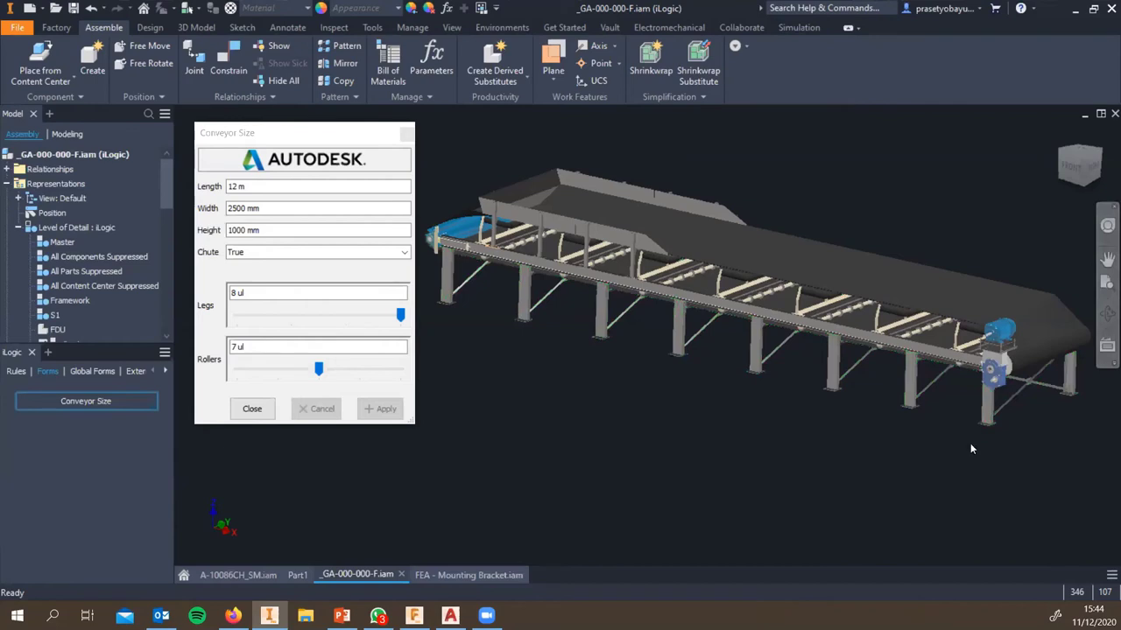
# Step: Set the conveyor's height to 1500 mm, apply it, and close the Conveyor Size form
pyautogui.scroll(-3, 967, 437)
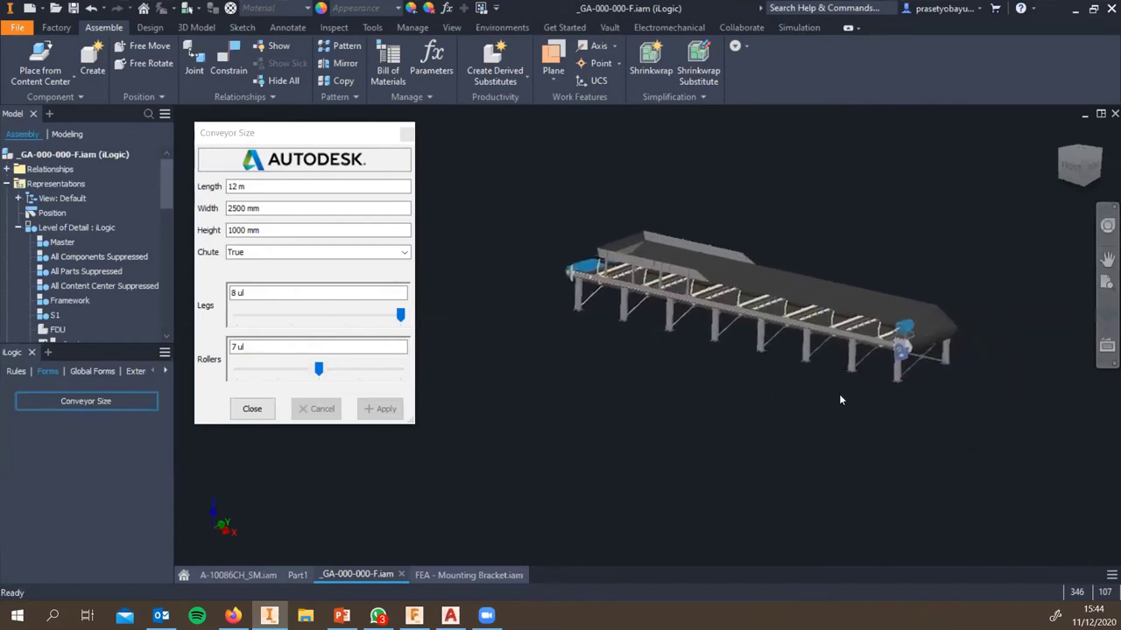
pyautogui.scroll(5, 839, 399)
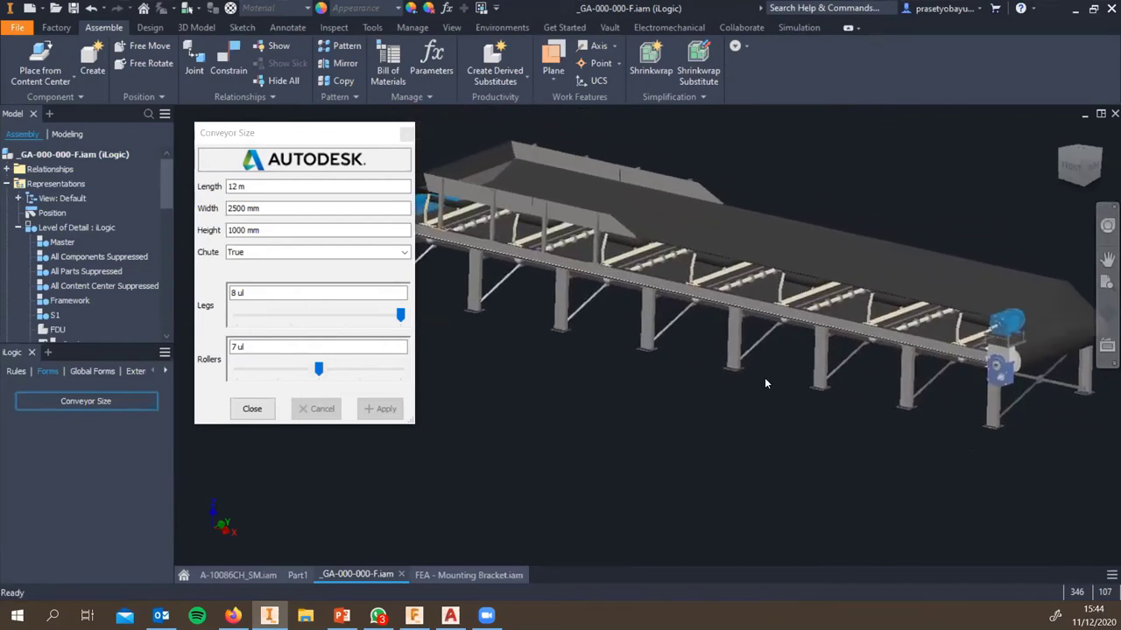
pyautogui.scroll(-4, 764, 377)
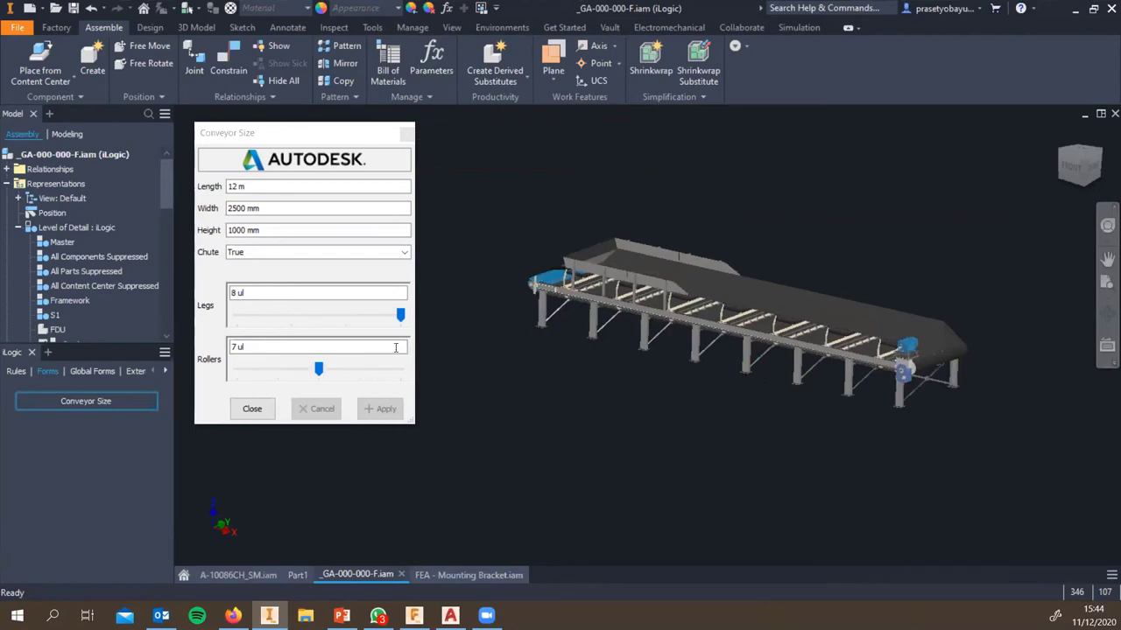
pyautogui.click(264, 232)
pyautogui.moveTo(262, 232); pyautogui.dragTo(225, 233)
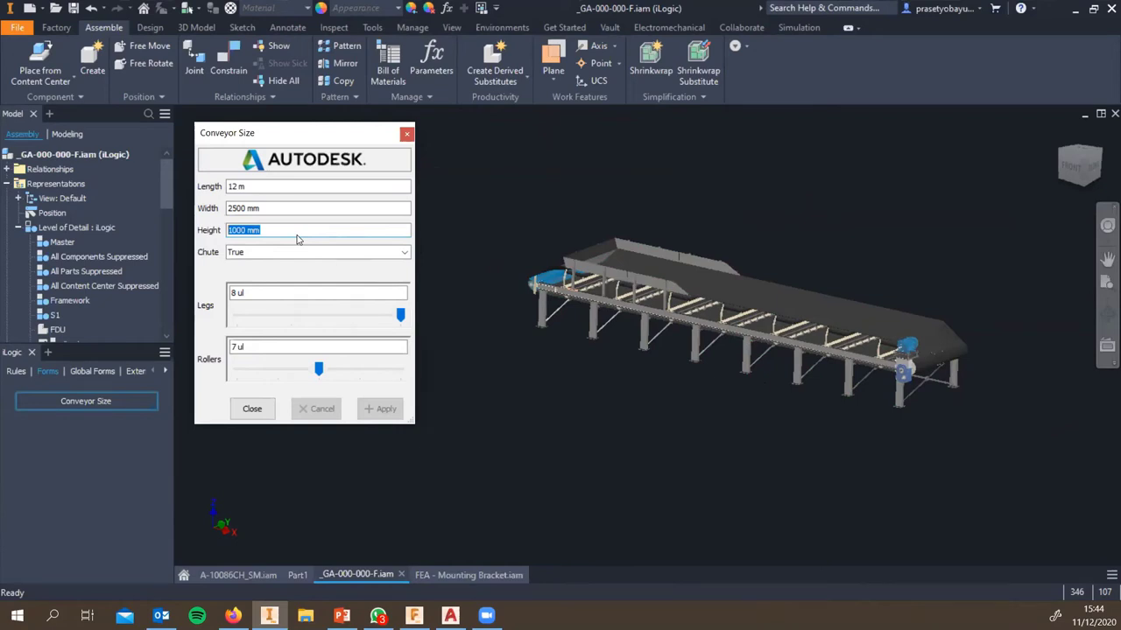
pyautogui.write('1500')
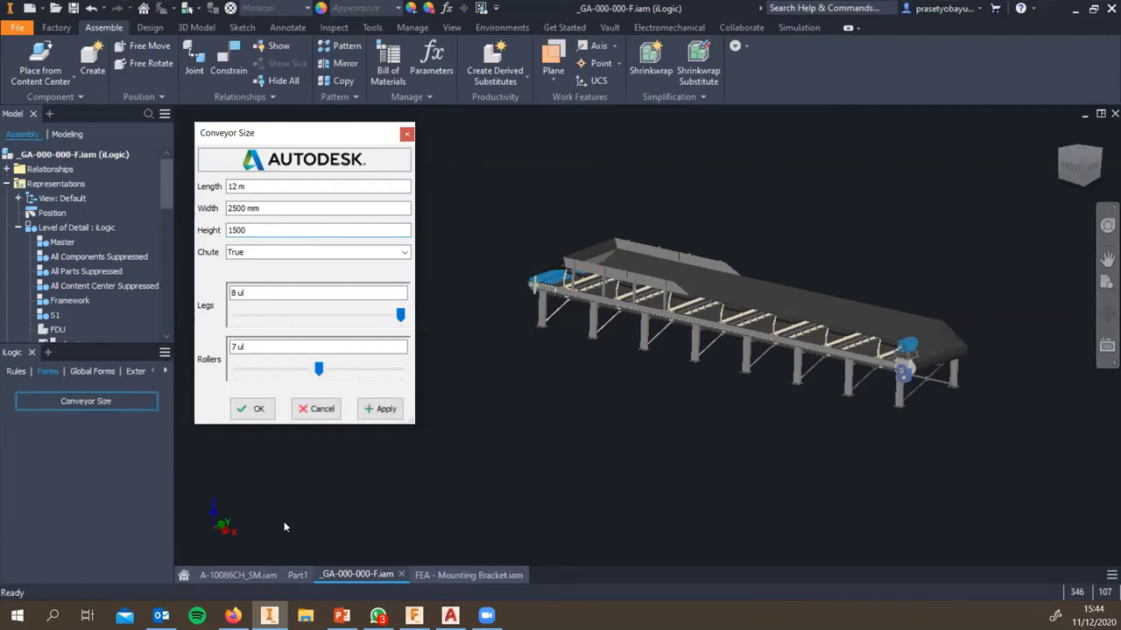
pyautogui.click(379, 409)
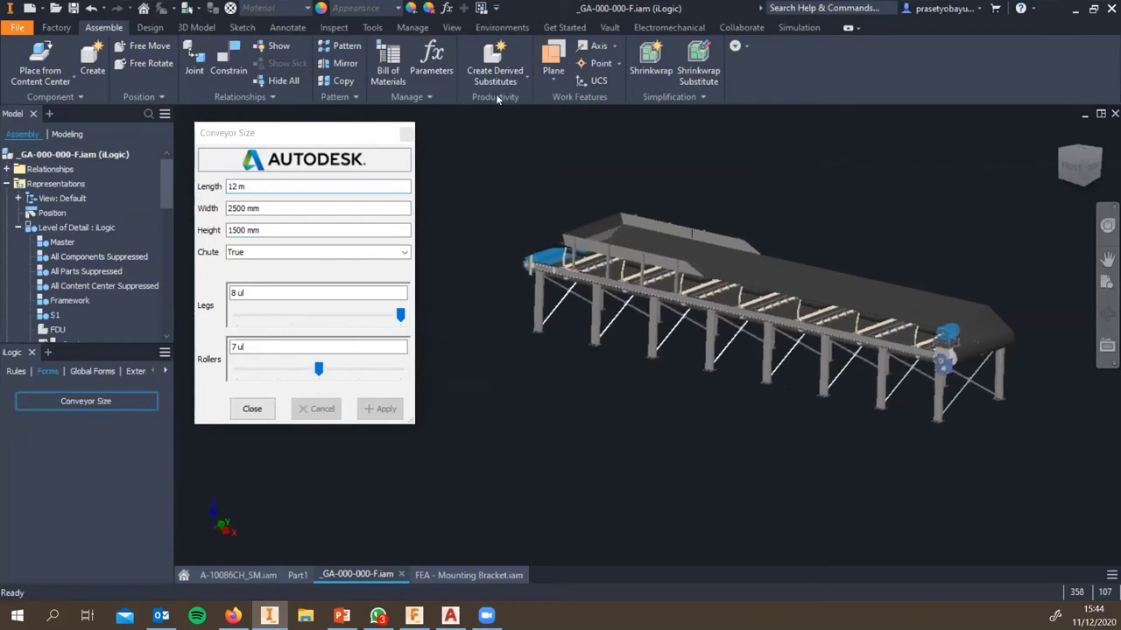
pyautogui.click(262, 411)
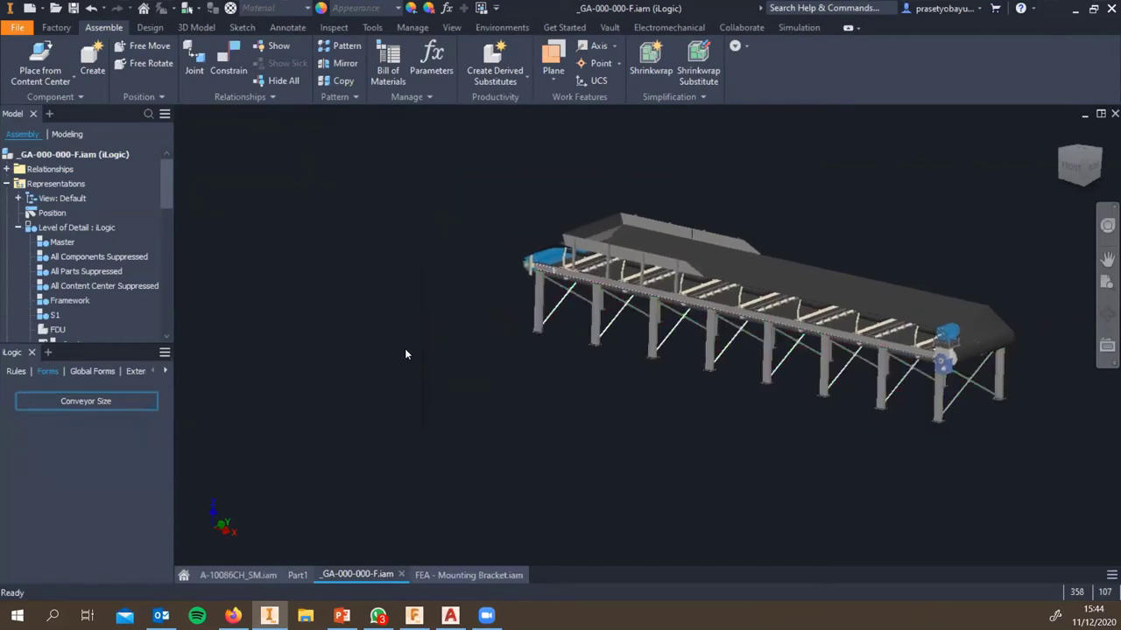
# Step: Create a drawing of the _GA-000-000-F conveyor assembly from the metric ISO.idw template
pyautogui.press('F2')
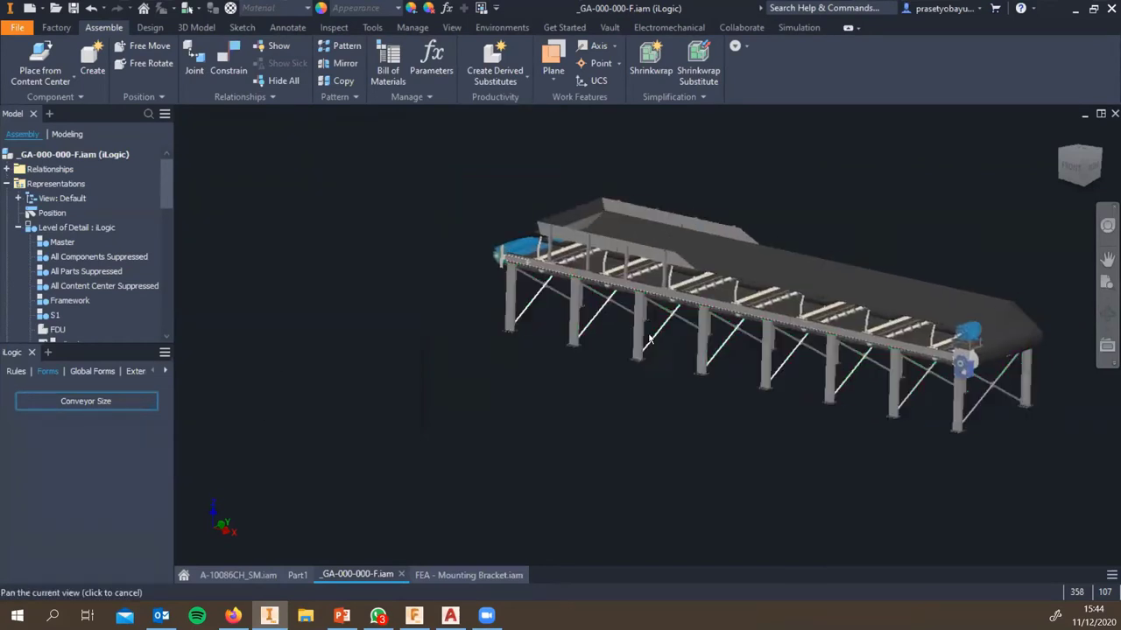
pyautogui.moveTo(649, 339); pyautogui.dragTo(594, 352)
pyautogui.click(33, 155)
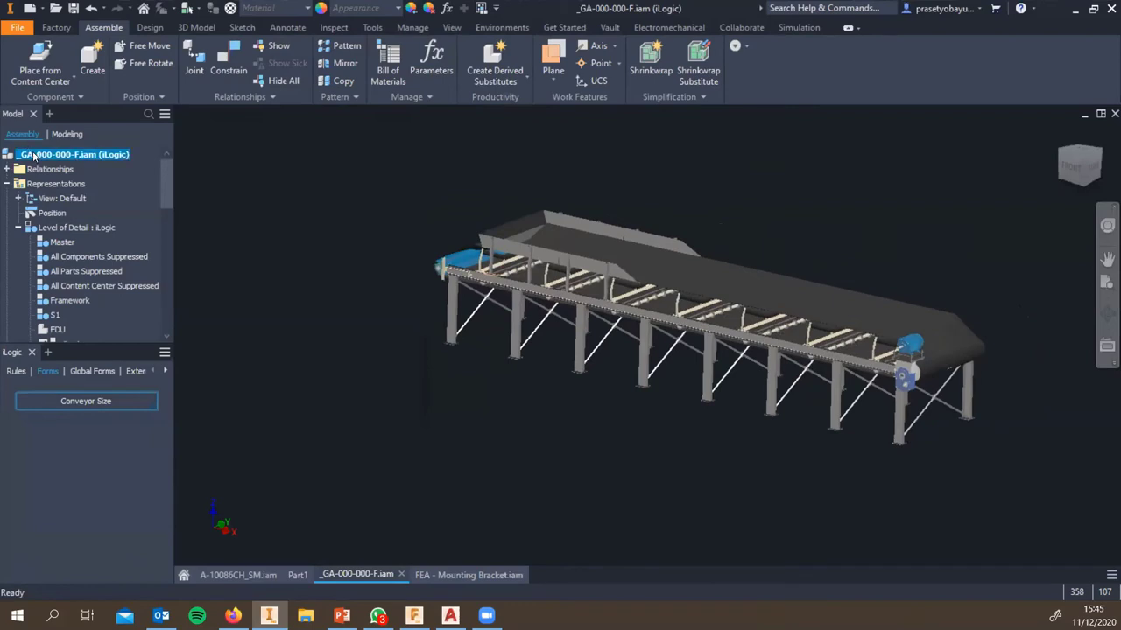
pyautogui.rightClick(34, 155)
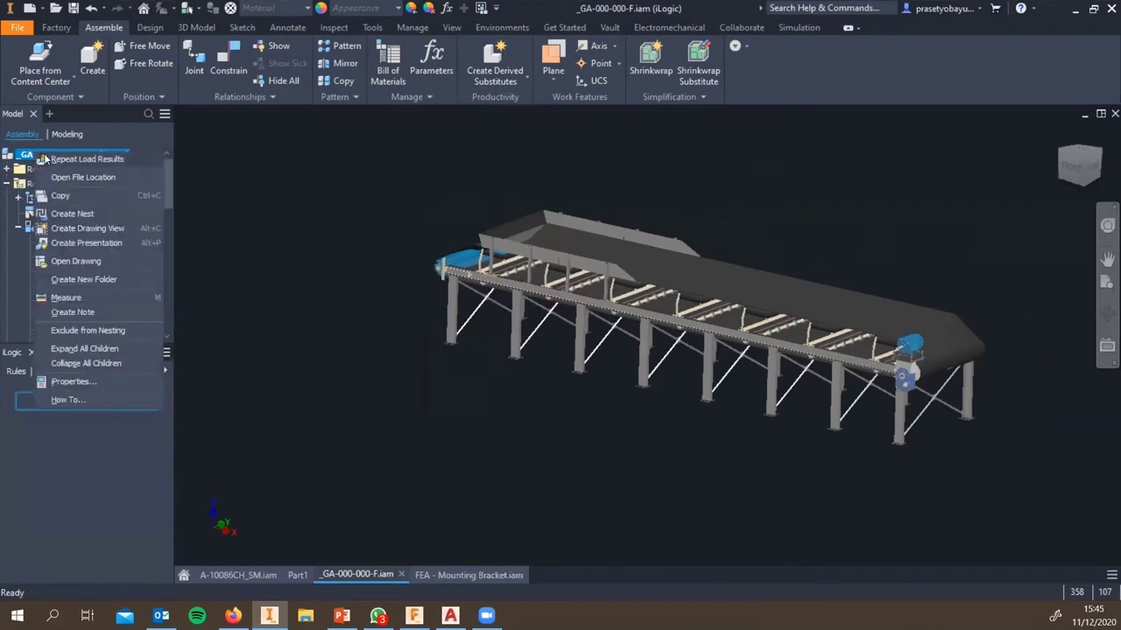
pyautogui.click(86, 230)
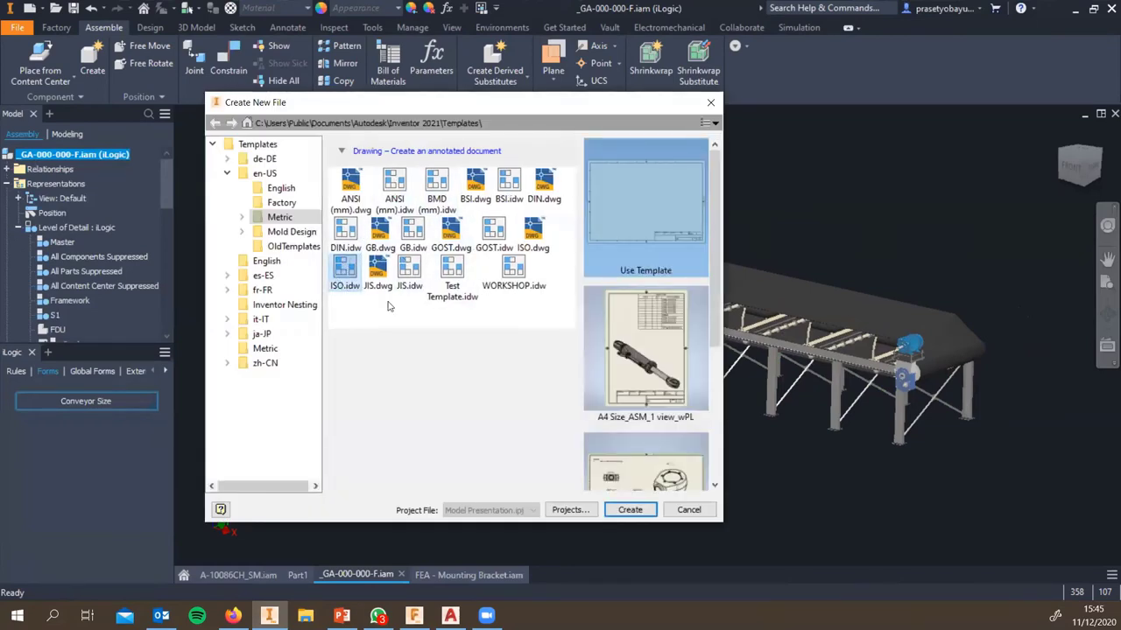
pyautogui.click(631, 510)
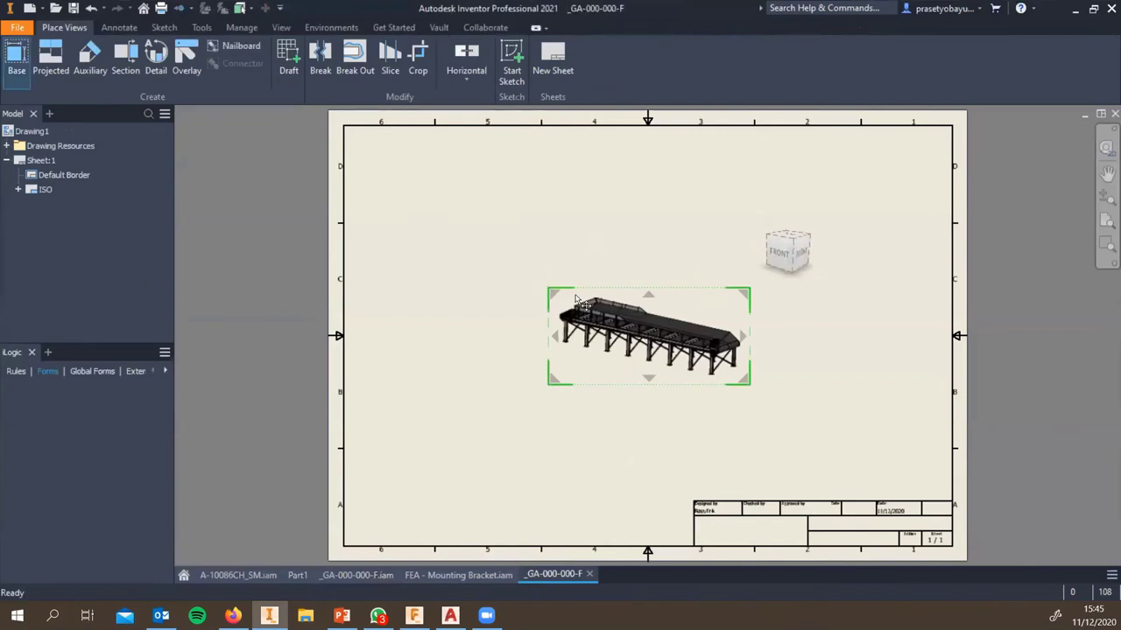
# Step: Place the conveyor's base view in the sheet's upper-left area, in the front-top-right isometric orientation at scale 0.02
pyautogui.moveTo(540, 277); pyautogui.dragTo(393, 212)
pyautogui.moveTo(591, 320); pyautogui.dragTo(613, 330)
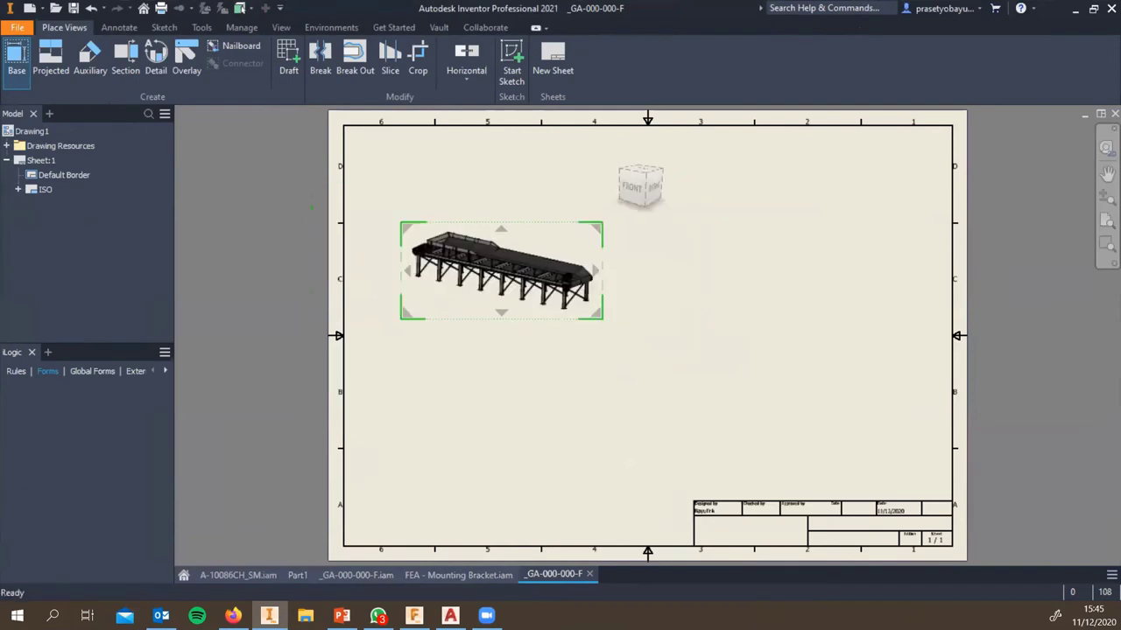
pyautogui.doubleClick(966, 337)
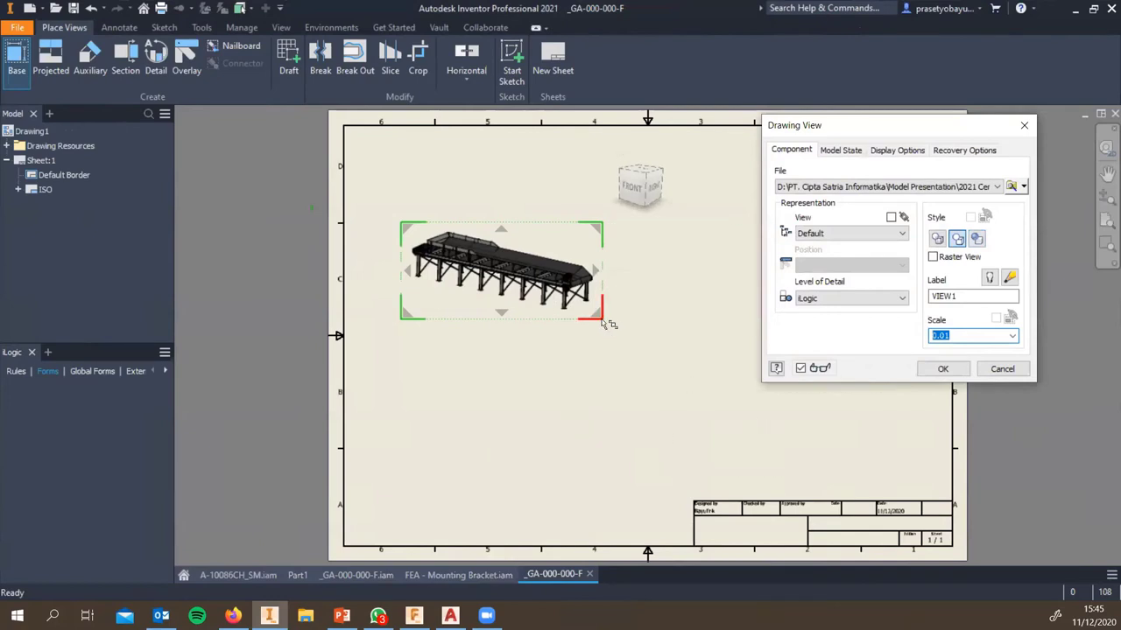
pyautogui.click(637, 180)
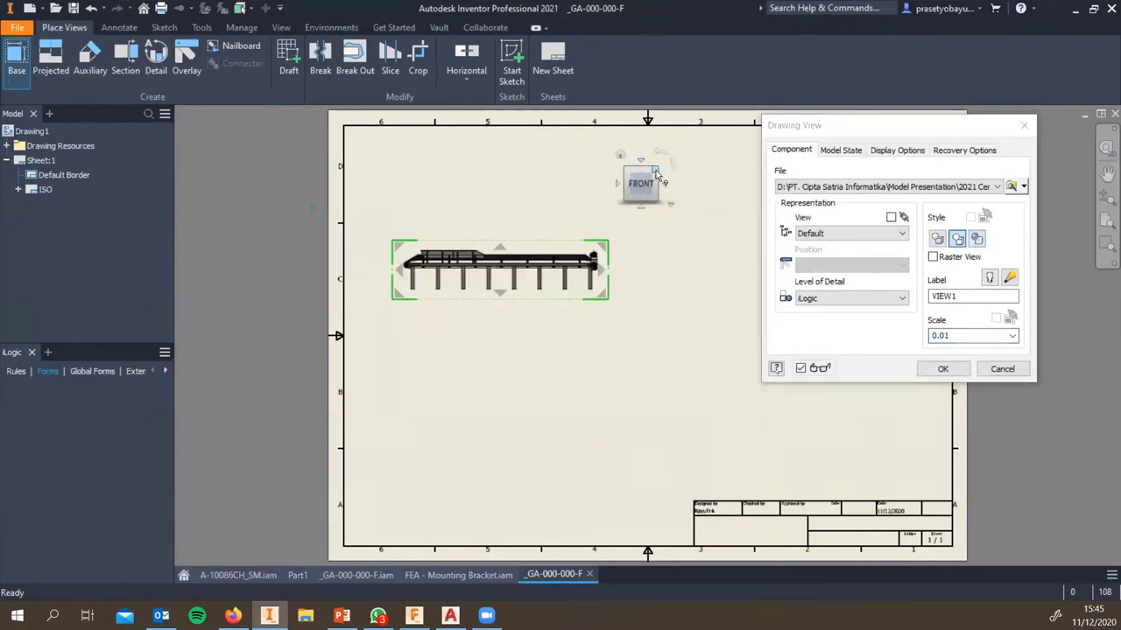
pyautogui.click(654, 171)
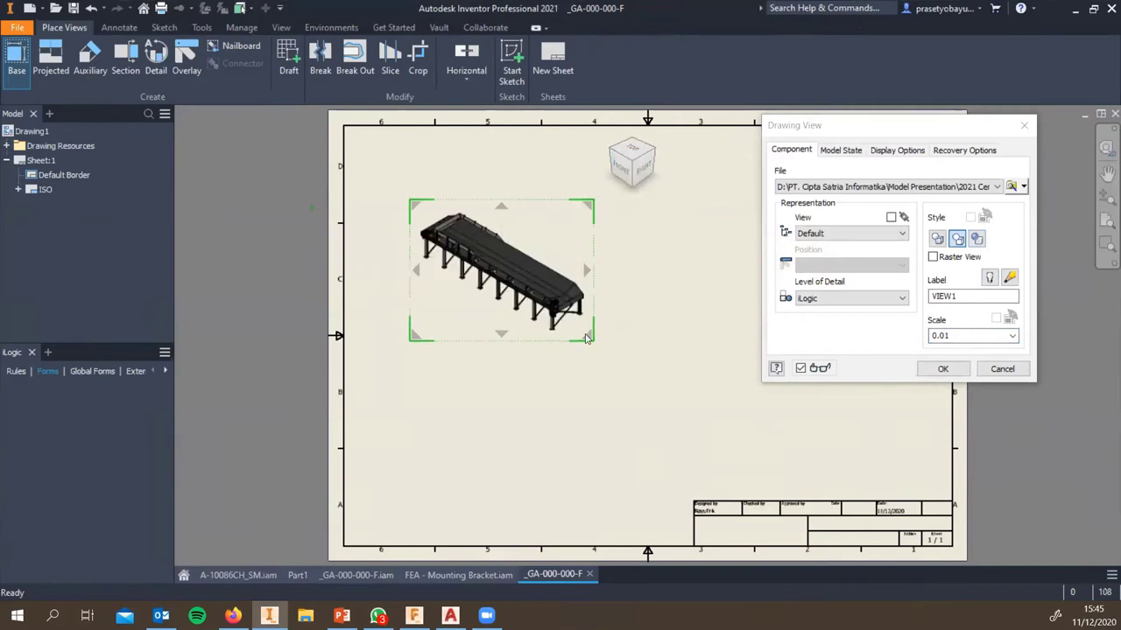
pyautogui.moveTo(599, 347); pyautogui.dragTo(654, 389)
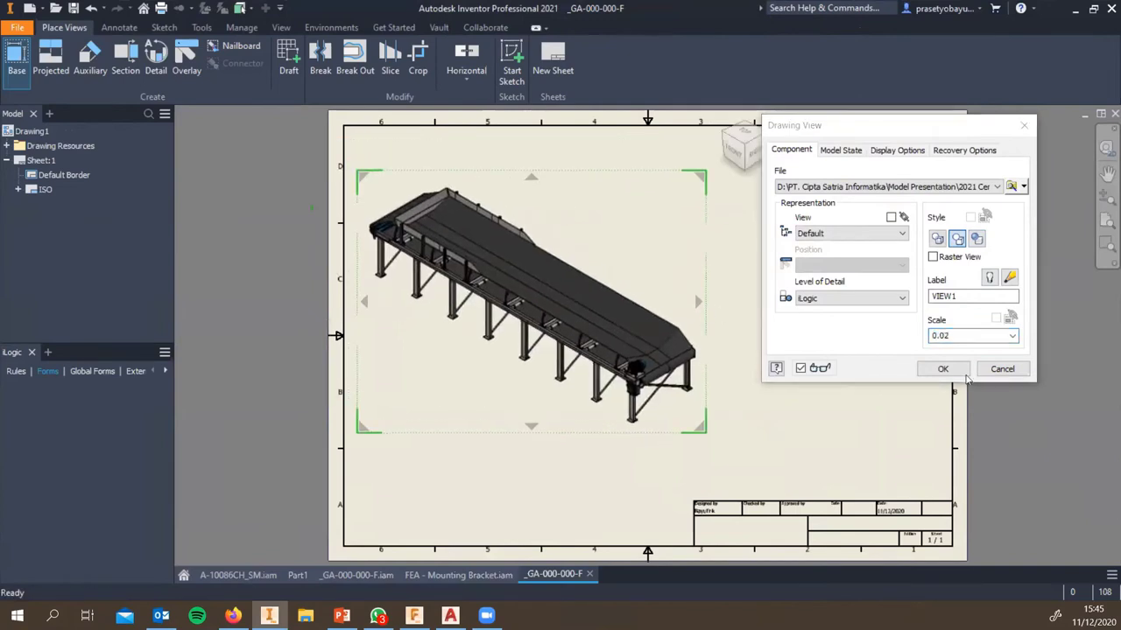
pyautogui.click(937, 370)
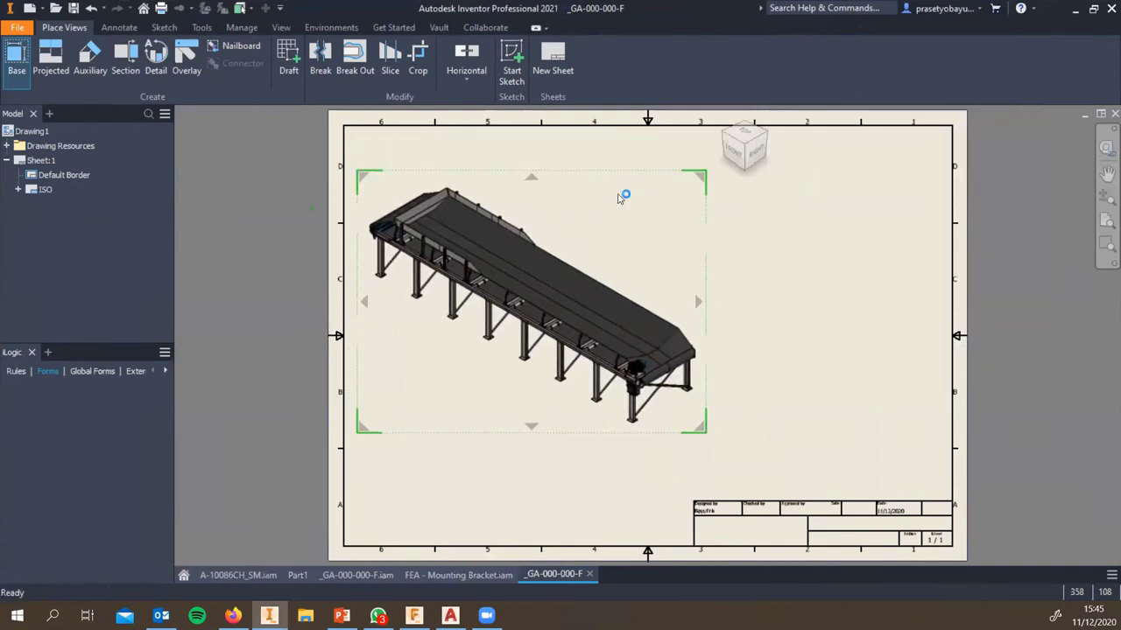
# Step: Insert a Parts Only parts list of the conveyor view at the sheet border's upper-right corner, saving the assembly's changes
pyautogui.click(120, 28)
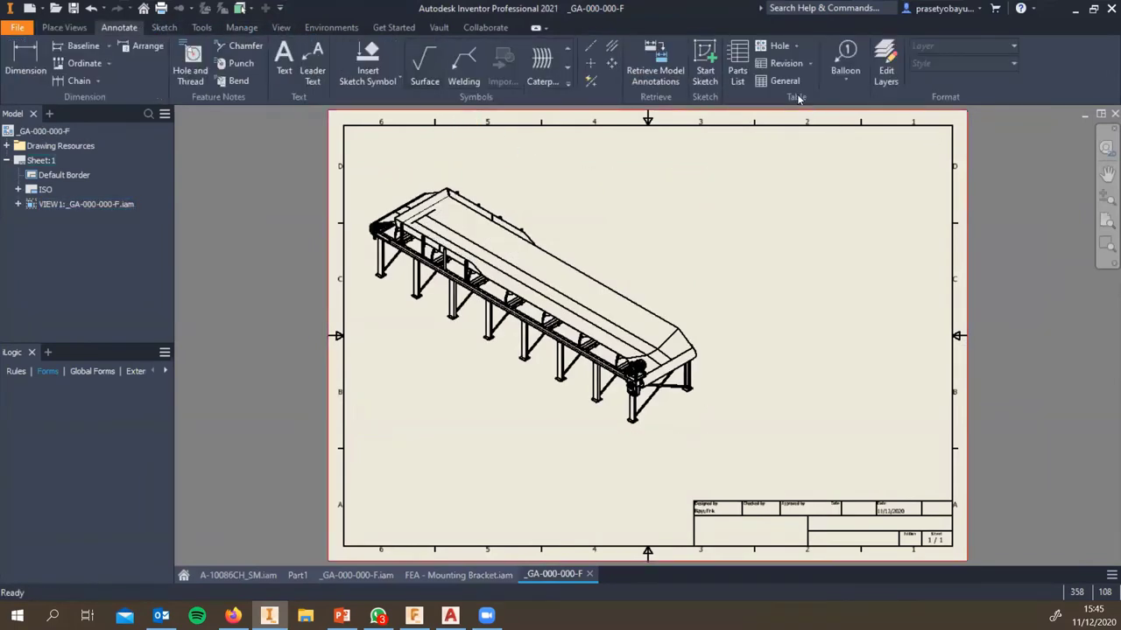
pyautogui.click(737, 70)
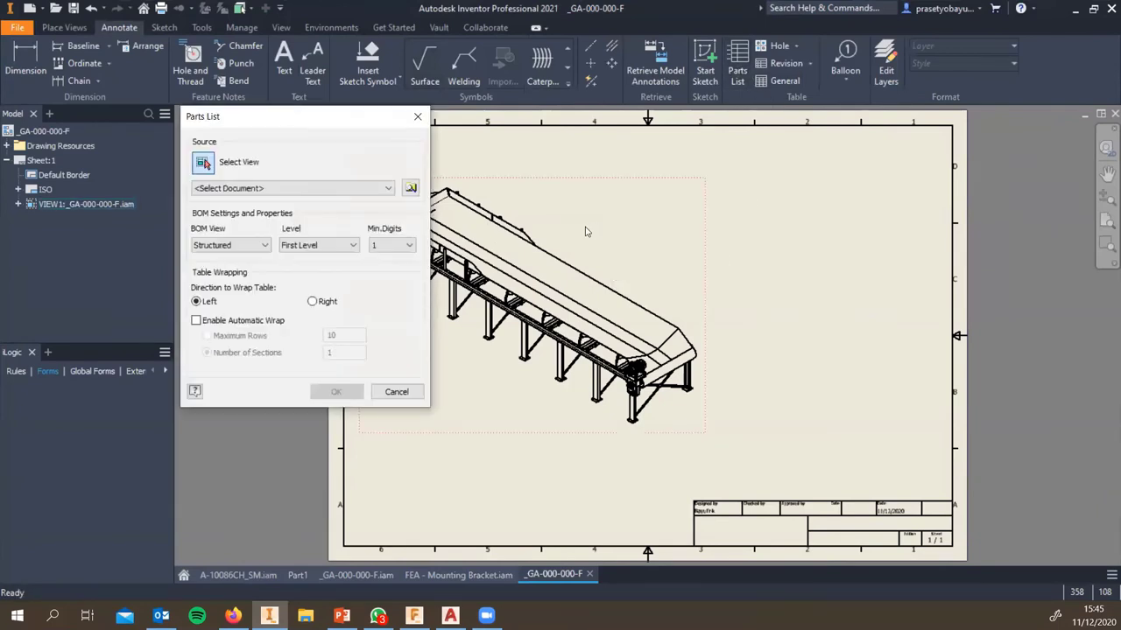
pyautogui.click(697, 235)
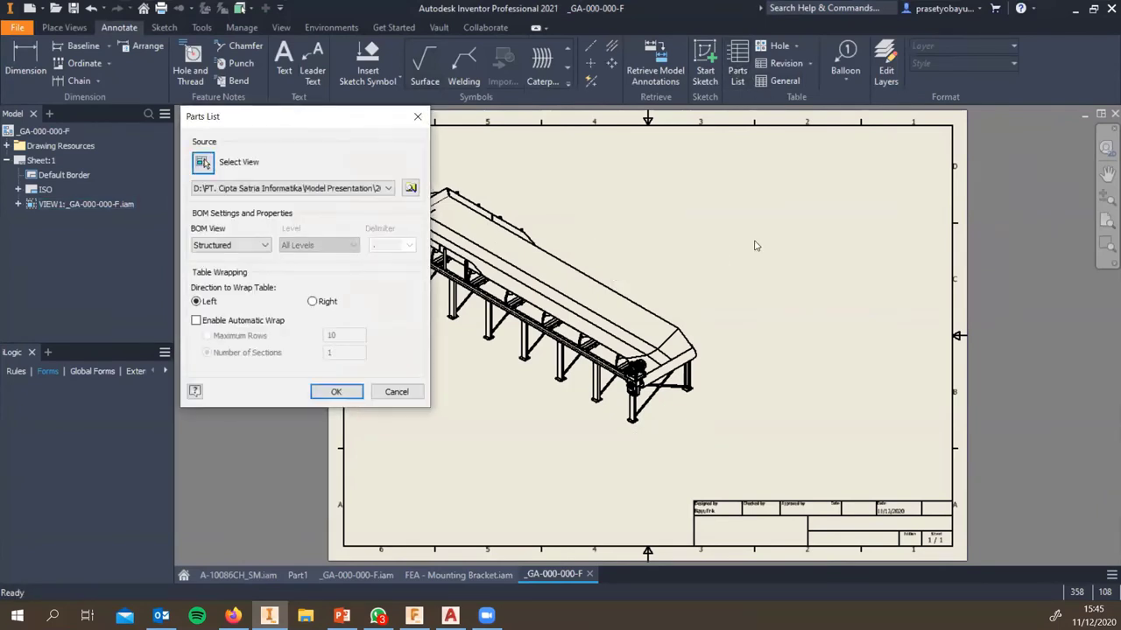
pyautogui.click(255, 247)
pyautogui.click(212, 268)
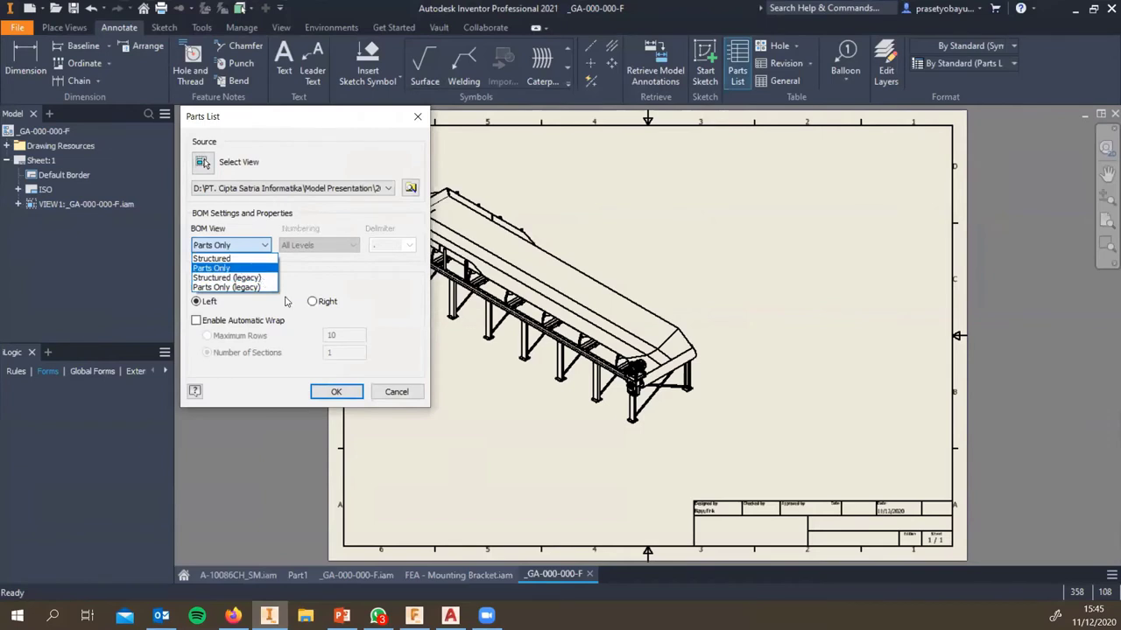
pyautogui.click(342, 392)
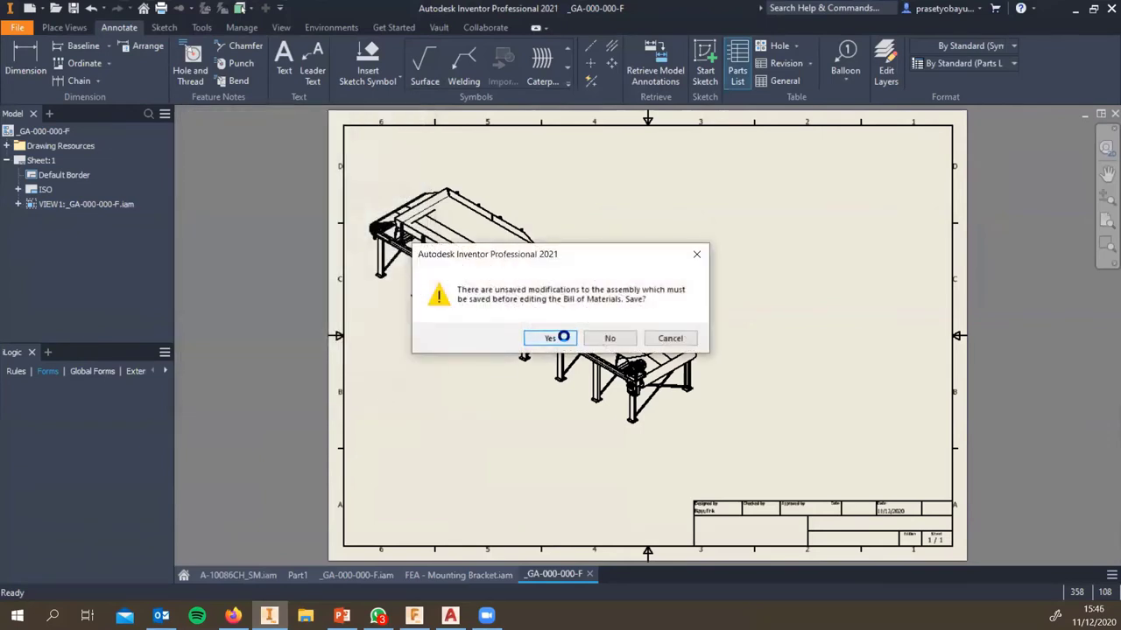
pyautogui.click(552, 338)
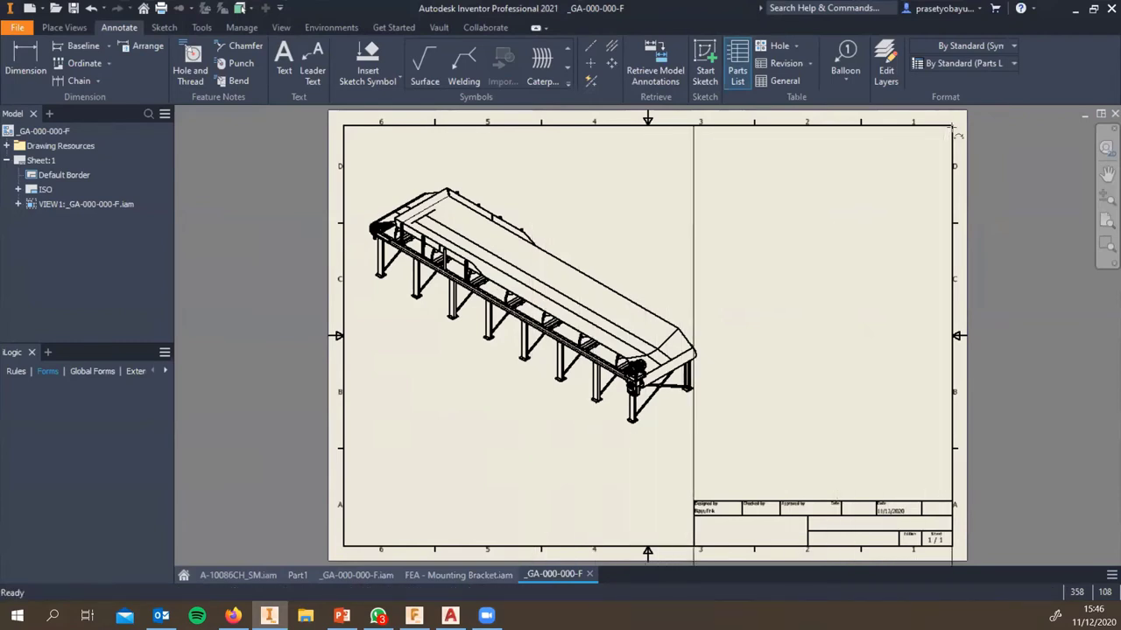
pyautogui.click(955, 131)
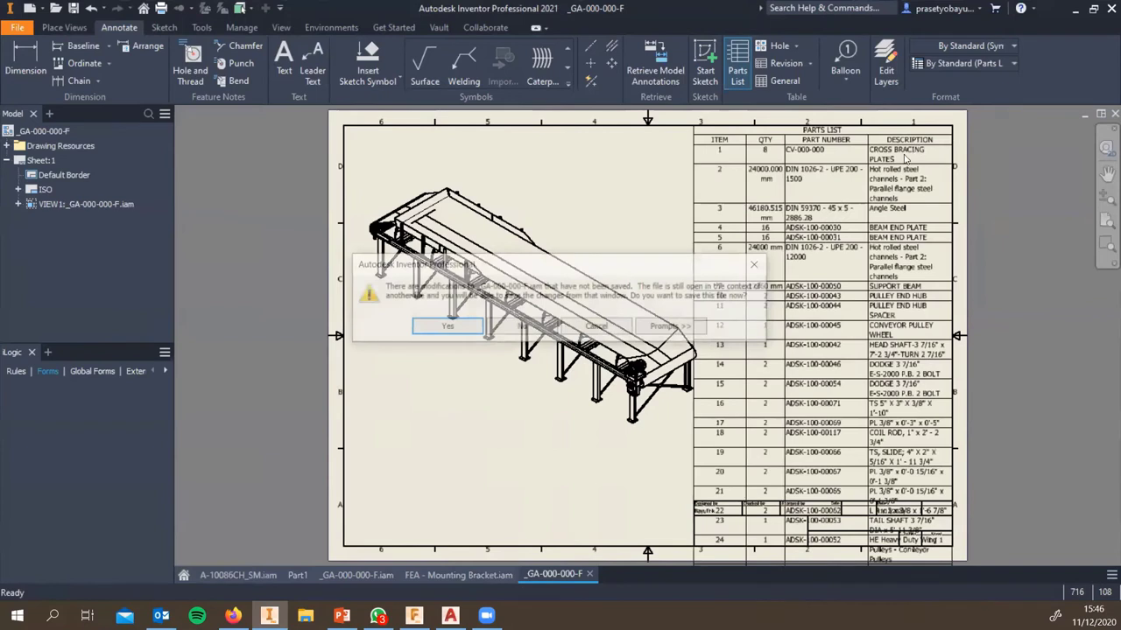
pyautogui.click(461, 333)
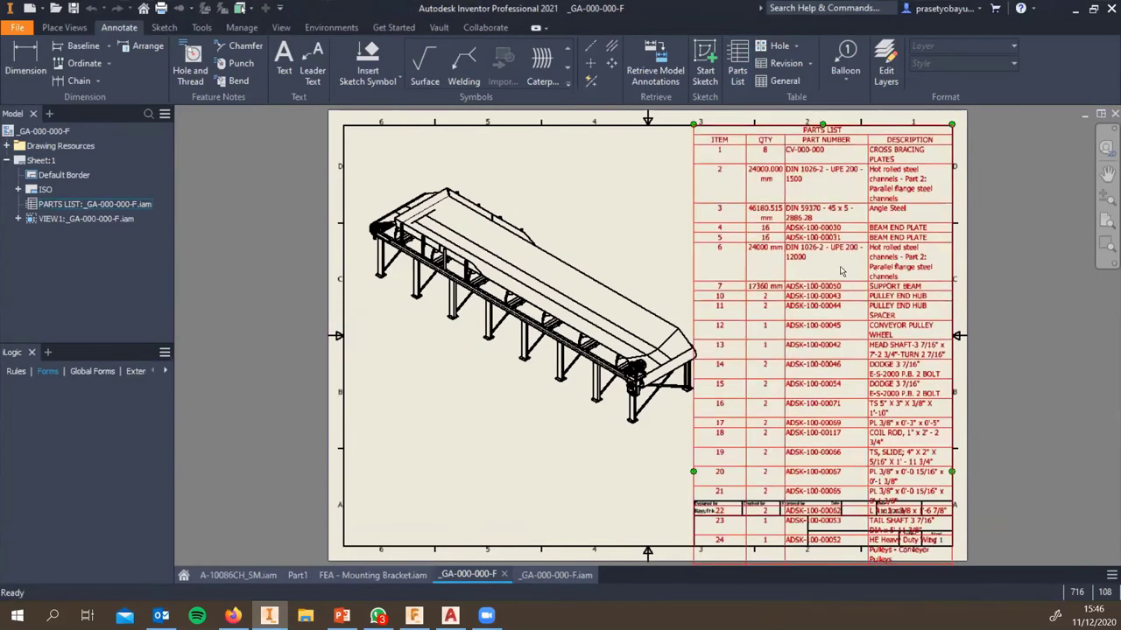
# Step: Open the parts list for editing, look through the properties available as columns, and leave without changing anything
pyautogui.moveTo(777, 246); pyautogui.dragTo(735, 228, button='middle')
pyautogui.moveTo(417, 140); pyautogui.dragTo(367, 150, button='middle')
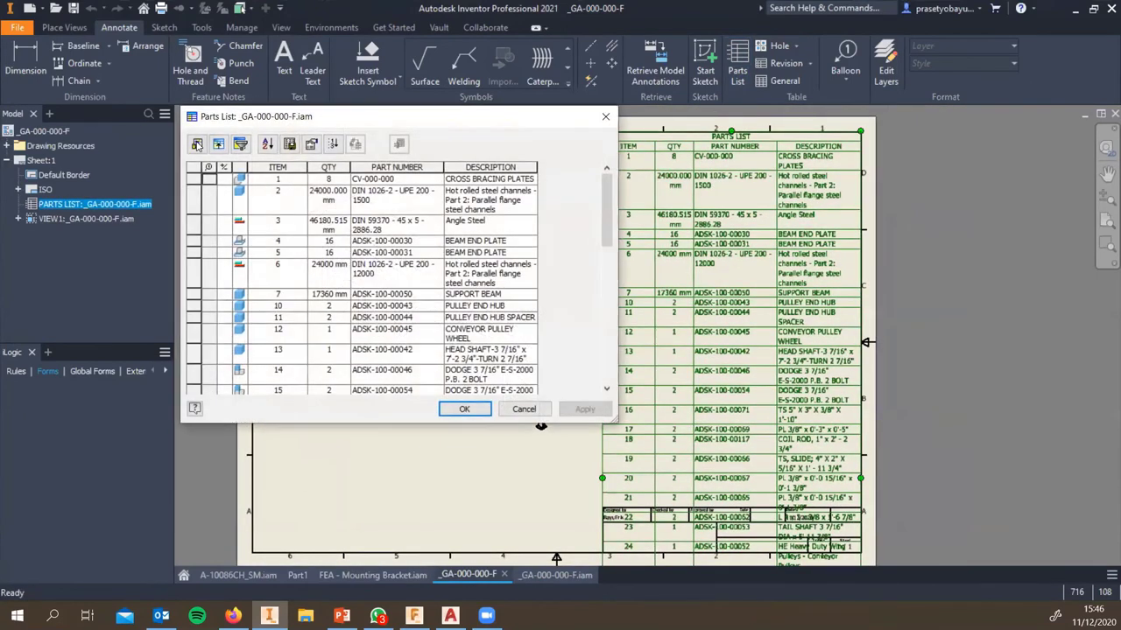
pyautogui.click(198, 144)
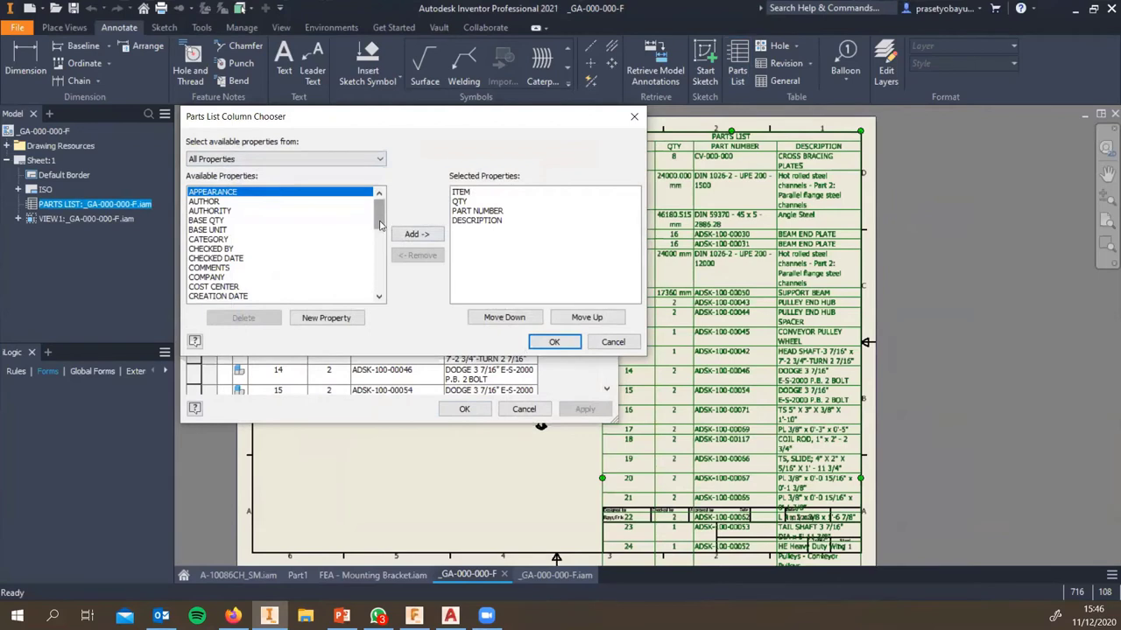
pyautogui.moveTo(378, 219); pyautogui.dragTo(377, 240)
pyautogui.scroll(-6, 224, 268)
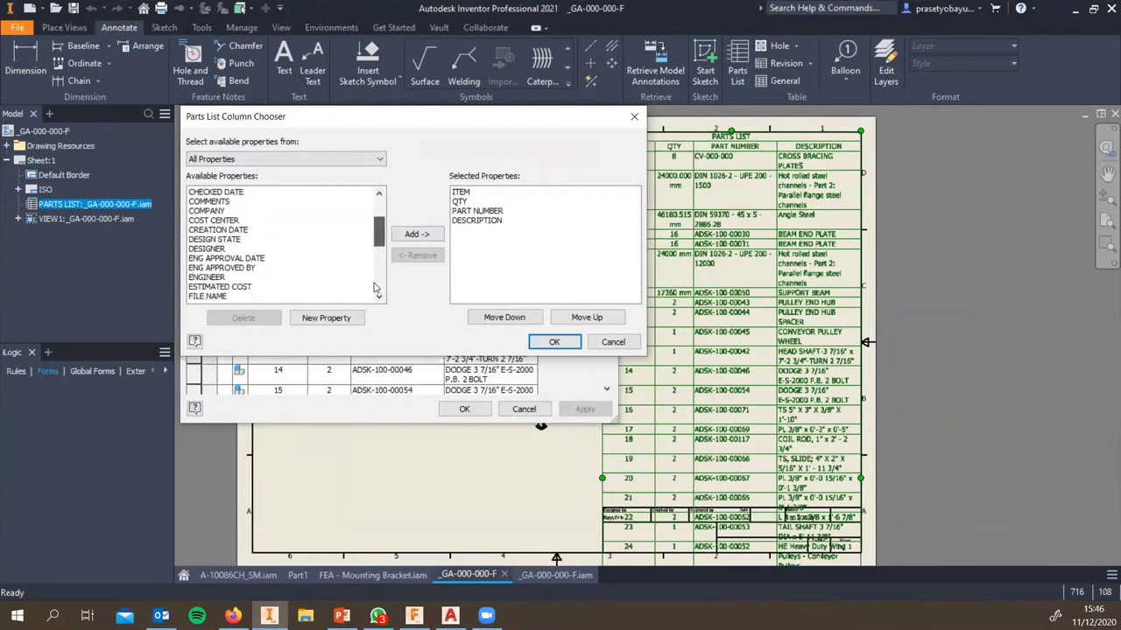
pyautogui.scroll(2, 200, 234)
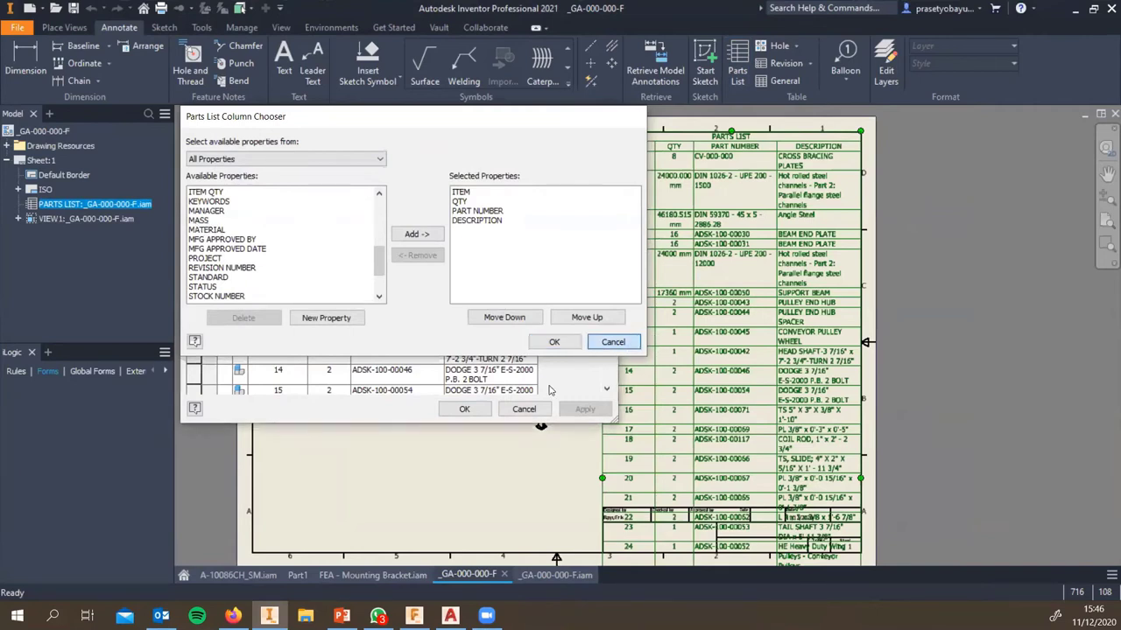
pyautogui.click(524, 409)
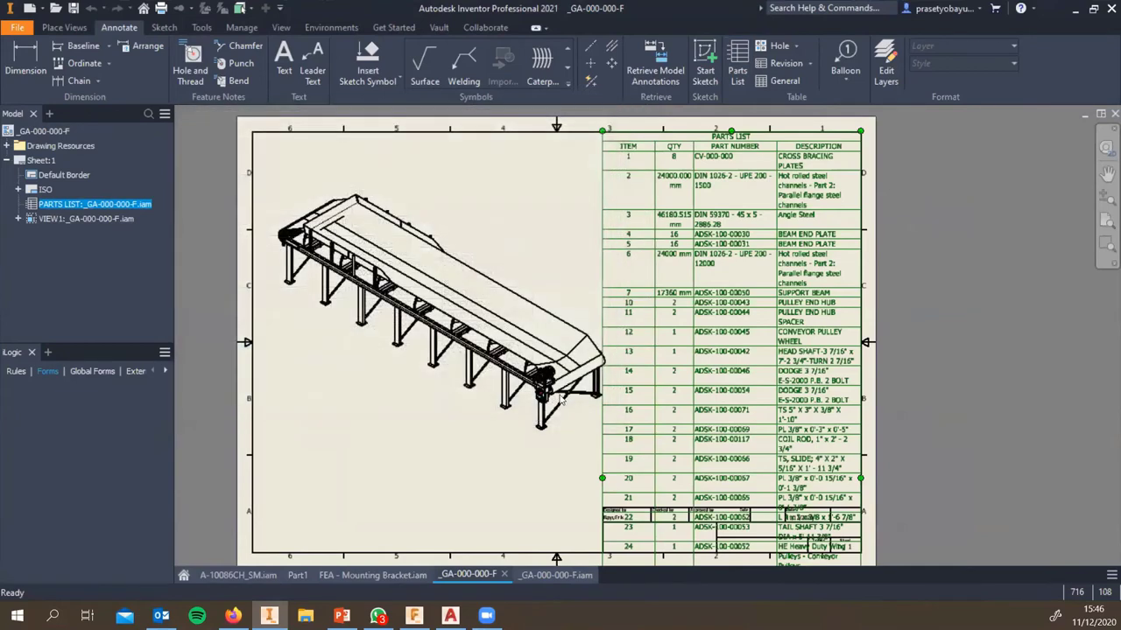